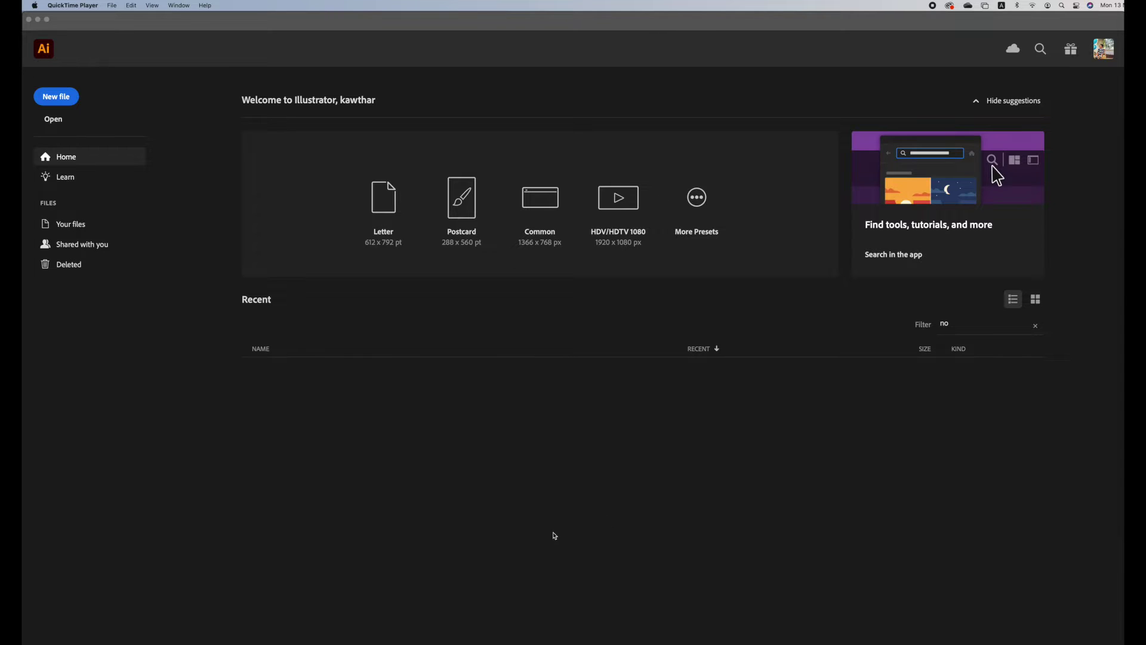
- Switch from the Illustrator home screen to Chrome's Freepik 'character' vector results
{"action": "left_click", "coordinate": [522, 478]}
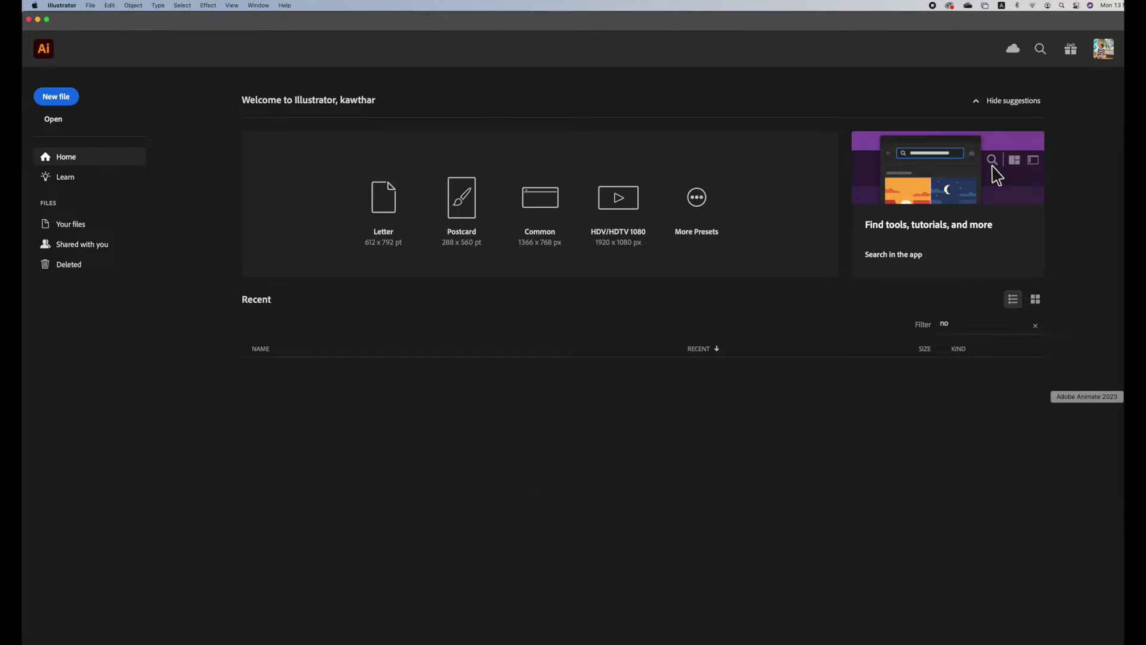
{"action": "left_click", "coordinate": [1134, 312]}
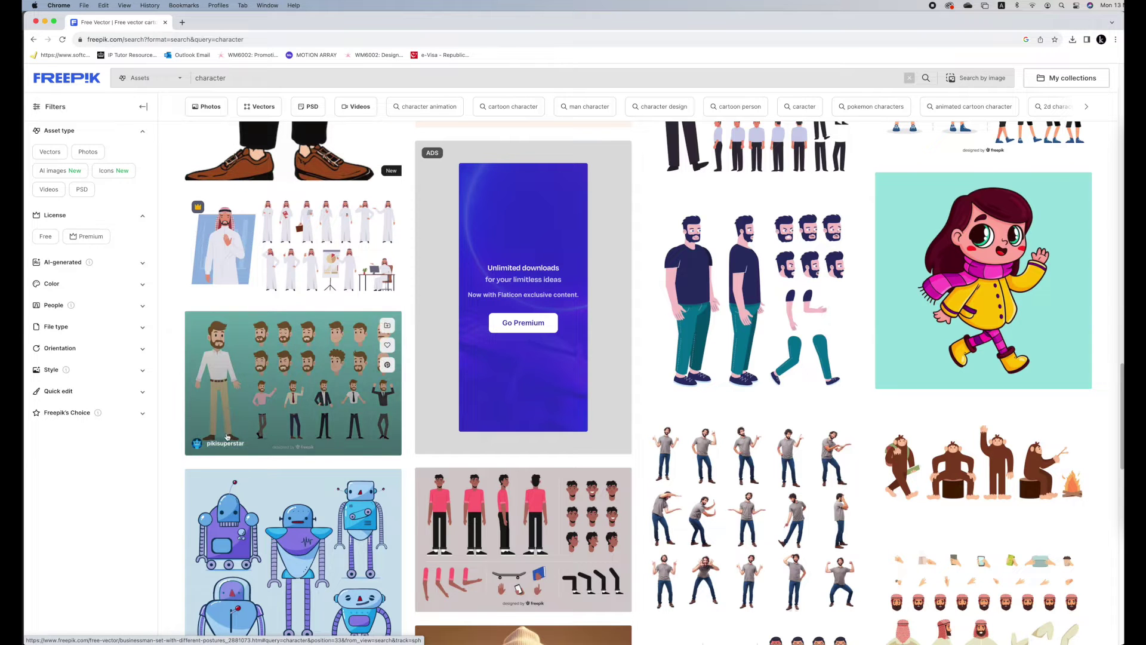
- Search Freepik for 'city' from the Freepik home page
{"action": "left_click", "coordinate": [66, 79]}
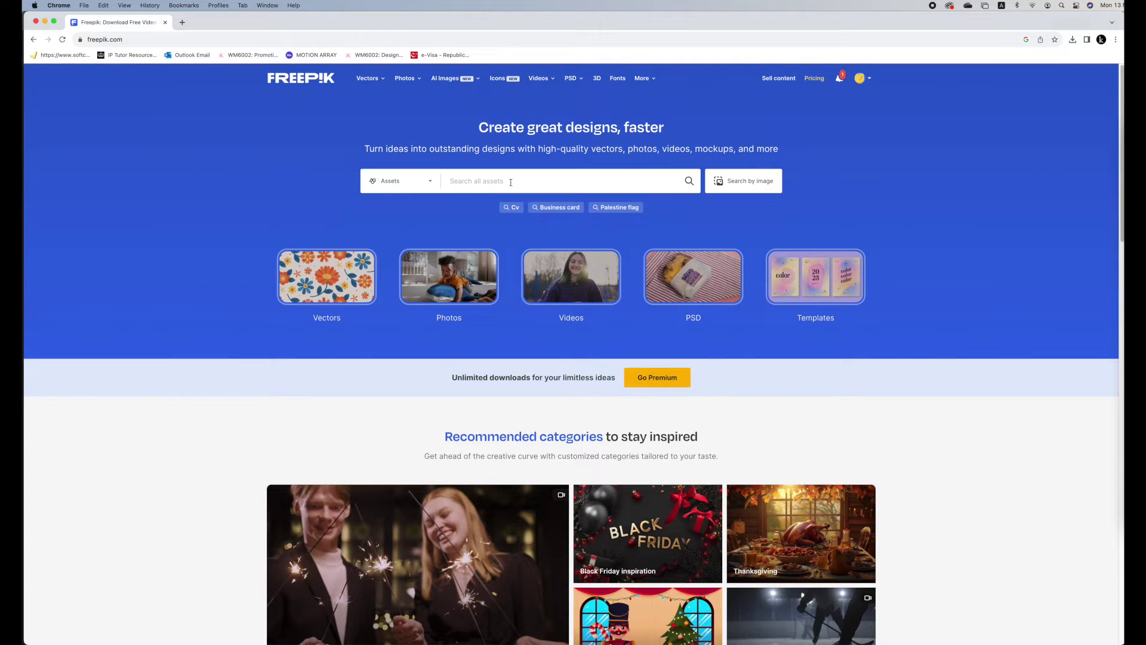
{"action": "left_click", "coordinate": [511, 182]}
{"action": "type", "text": "city"}
{"action": "key", "text": "Return"}
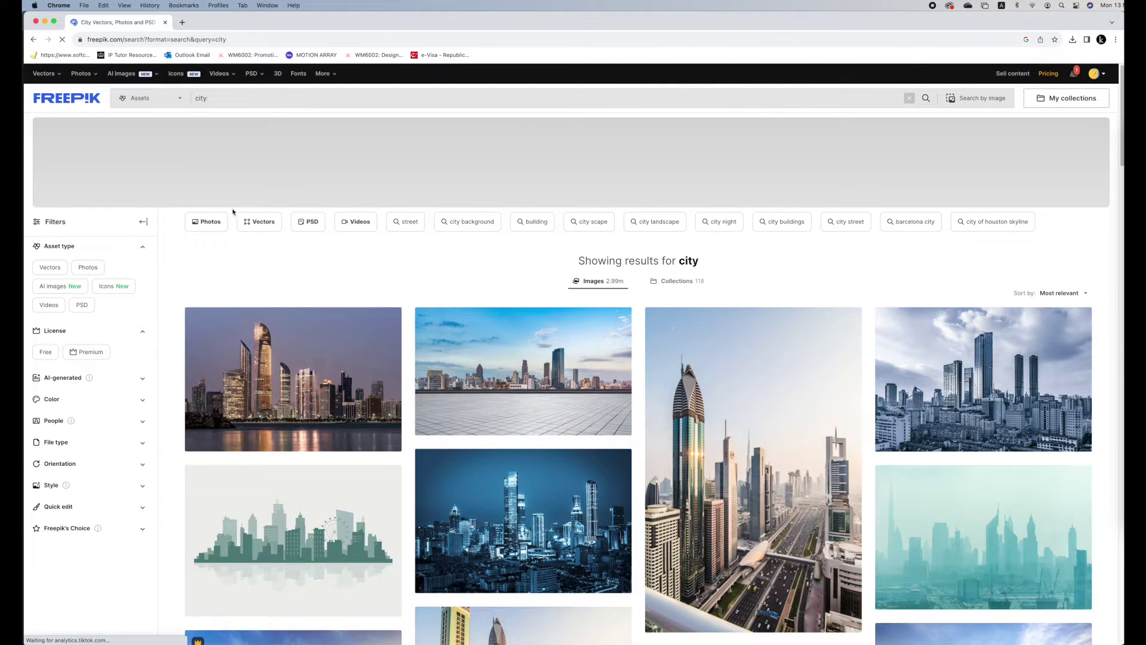
- Narrow the city results to Vectors with the Free license filter
{"action": "left_click", "coordinate": [258, 226]}
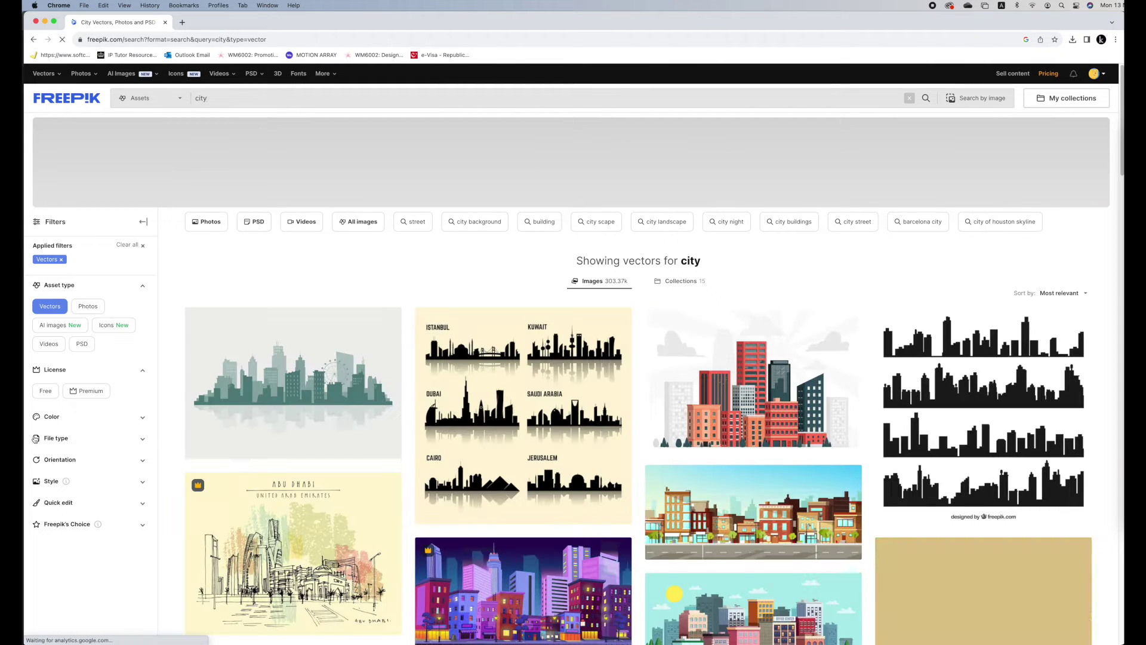
{"action": "left_click", "coordinate": [50, 395]}
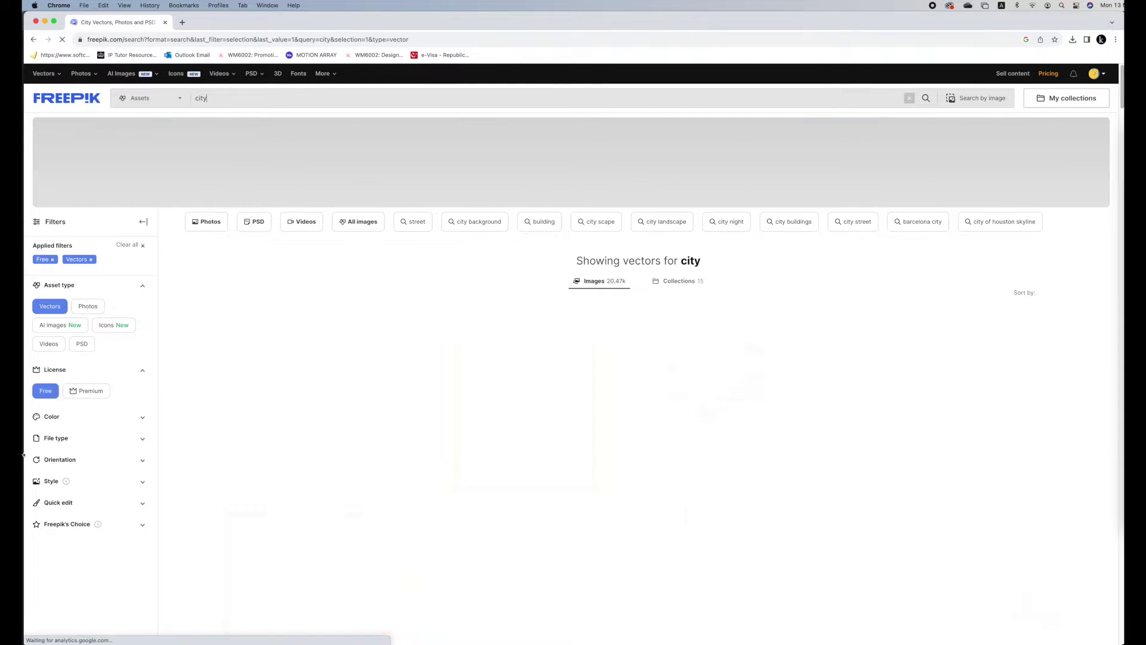
{"action": "scroll", "coordinate": [678, 412], "scroll_direction": "down", "scroll_amount": 2}
{"action": "scroll", "coordinate": [679, 412], "scroll_direction": "down", "scroll_amount": 10}
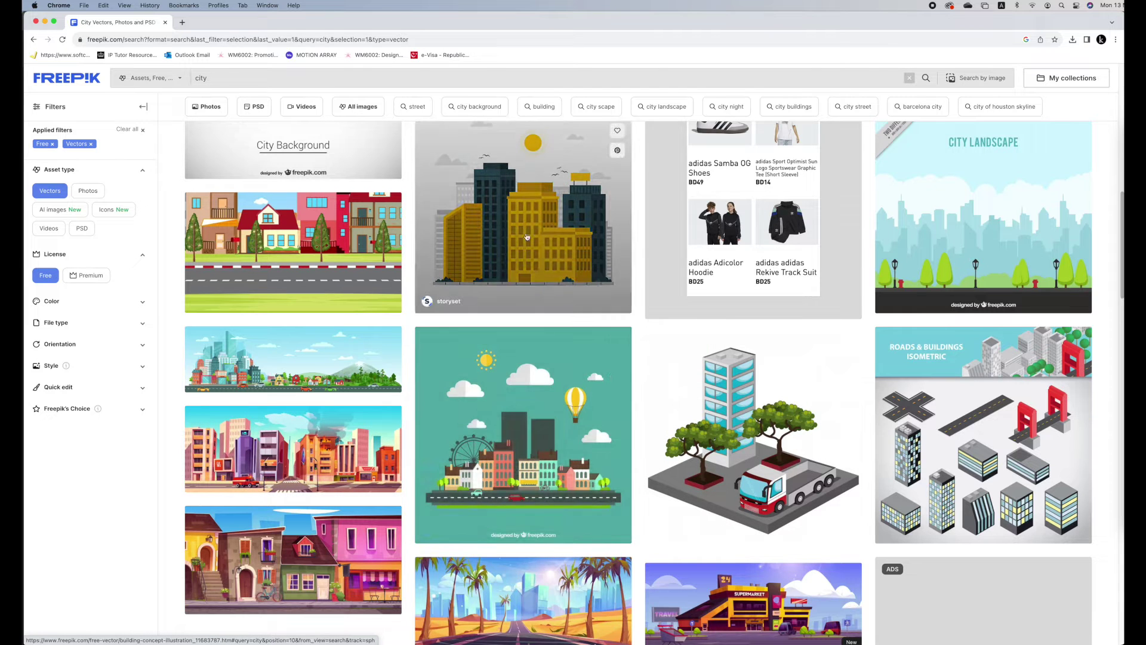
- Open the empty street concept illustration's Freepik page, then minimize Chrome
{"action": "scroll", "coordinate": [507, 293], "scroll_direction": "up", "scroll_amount": 1}
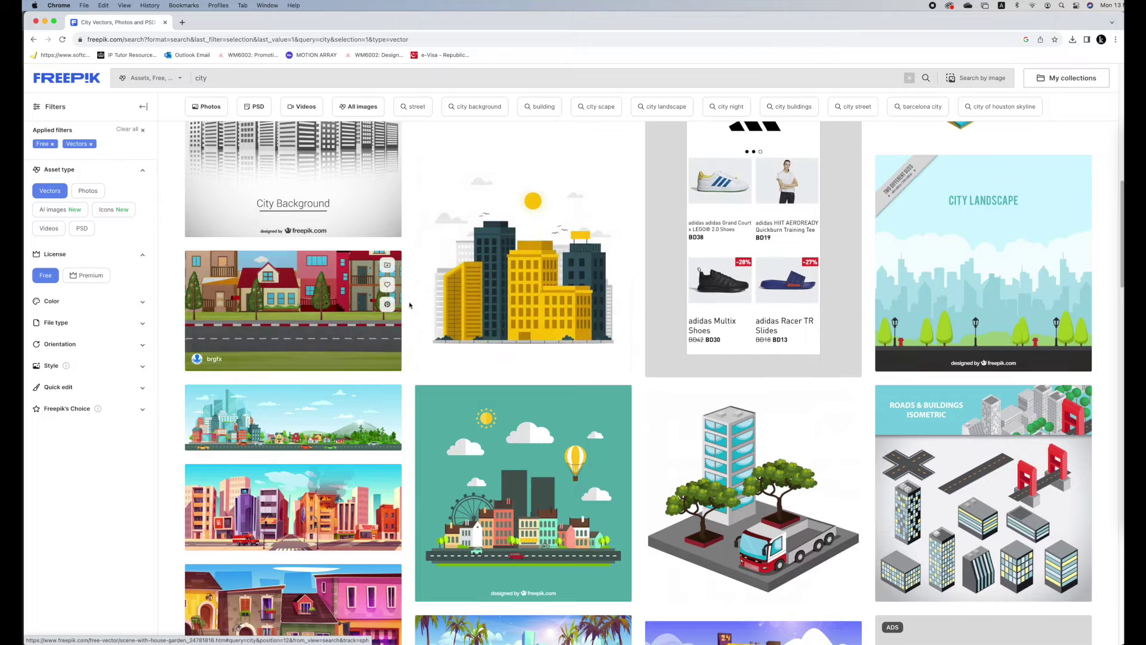
{"action": "scroll", "coordinate": [410, 305], "scroll_direction": "down", "scroll_amount": 3}
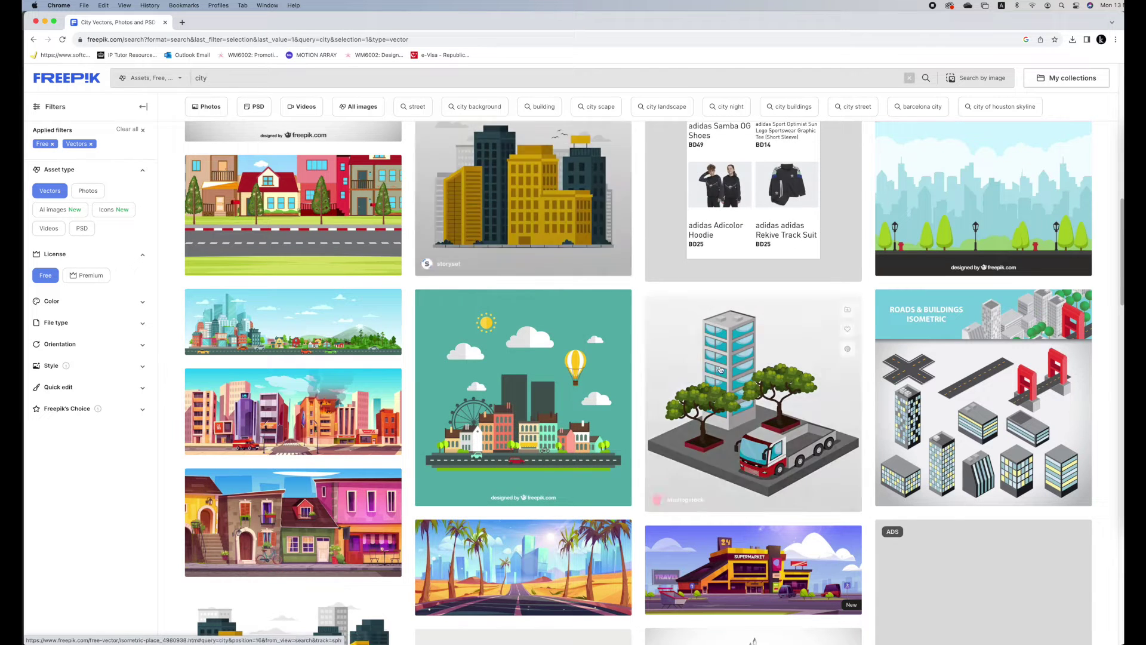
{"action": "scroll", "coordinate": [421, 355], "scroll_direction": "down", "scroll_amount": 5}
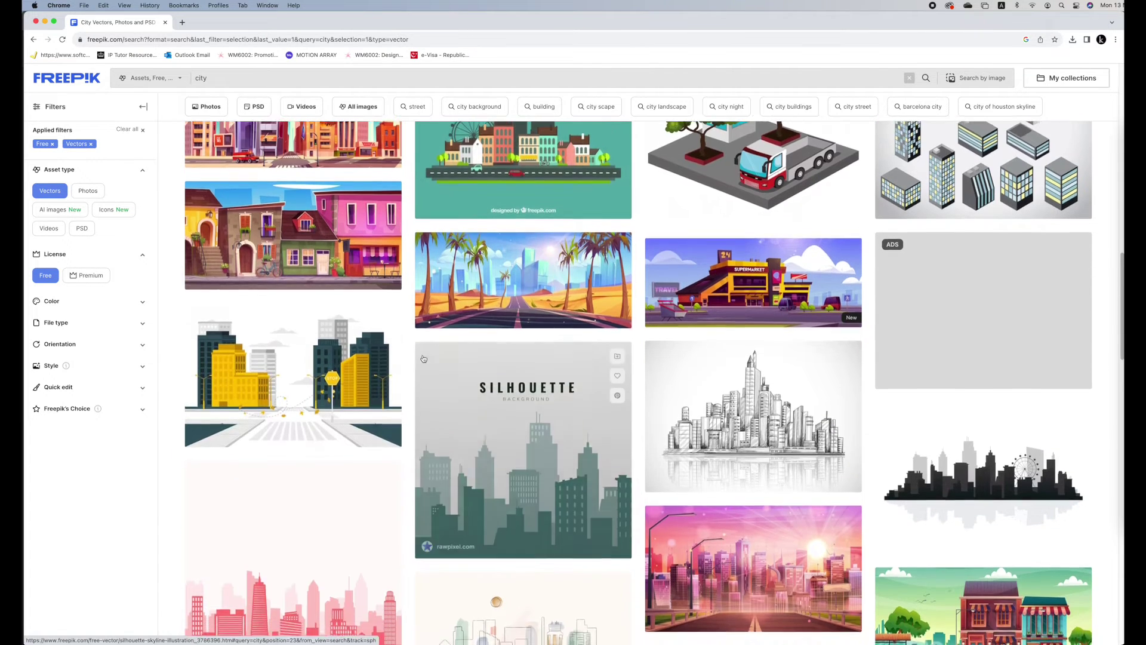
{"action": "scroll", "coordinate": [423, 358], "scroll_direction": "down", "scroll_amount": 2}
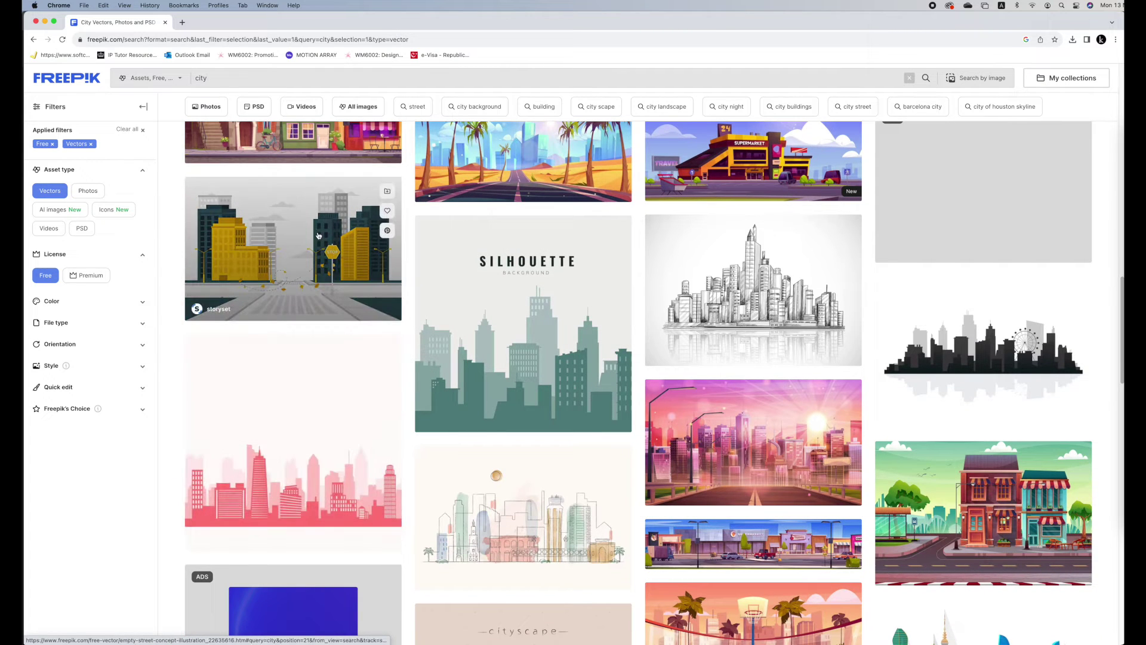
{"action": "left_click", "coordinate": [317, 231]}
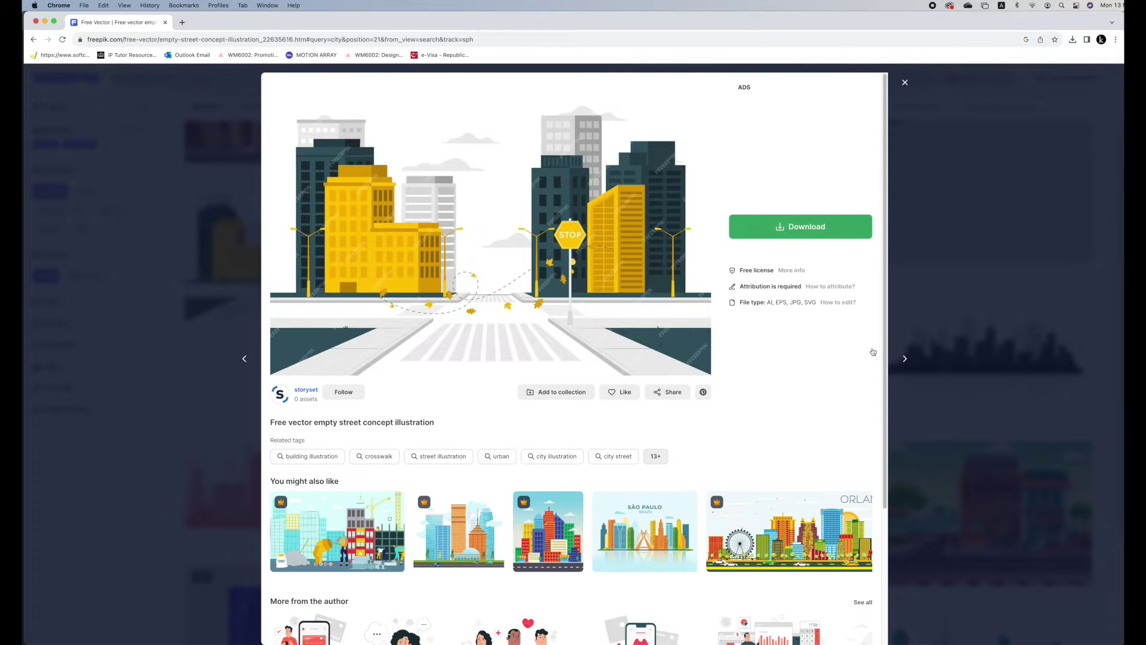
{"action": "left_click", "coordinate": [46, 22]}
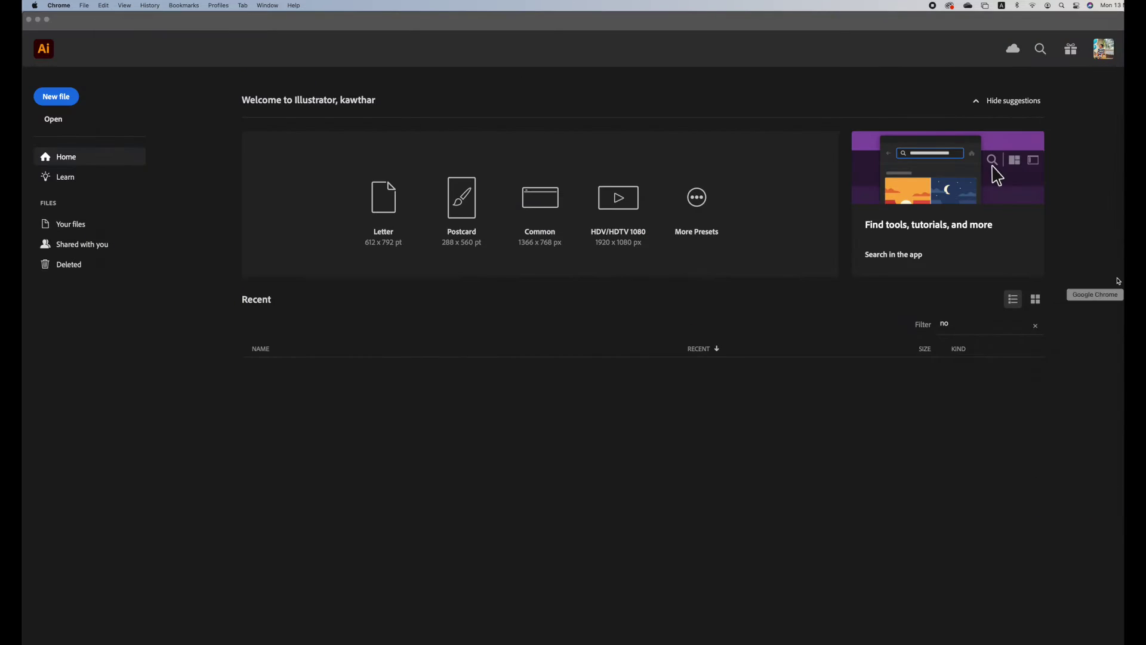
- In Finder's Downloads, browse the illustration folders and preview 6647844.jpg
{"action": "left_click", "coordinate": [1135, 122]}
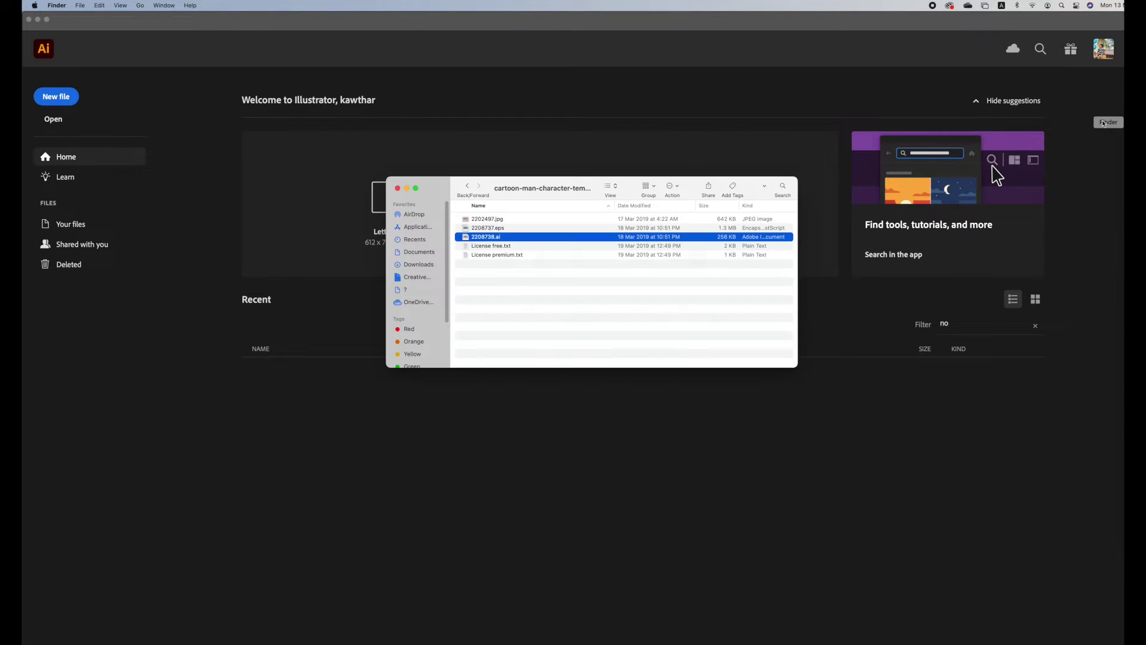
{"action": "left_click", "coordinate": [469, 186]}
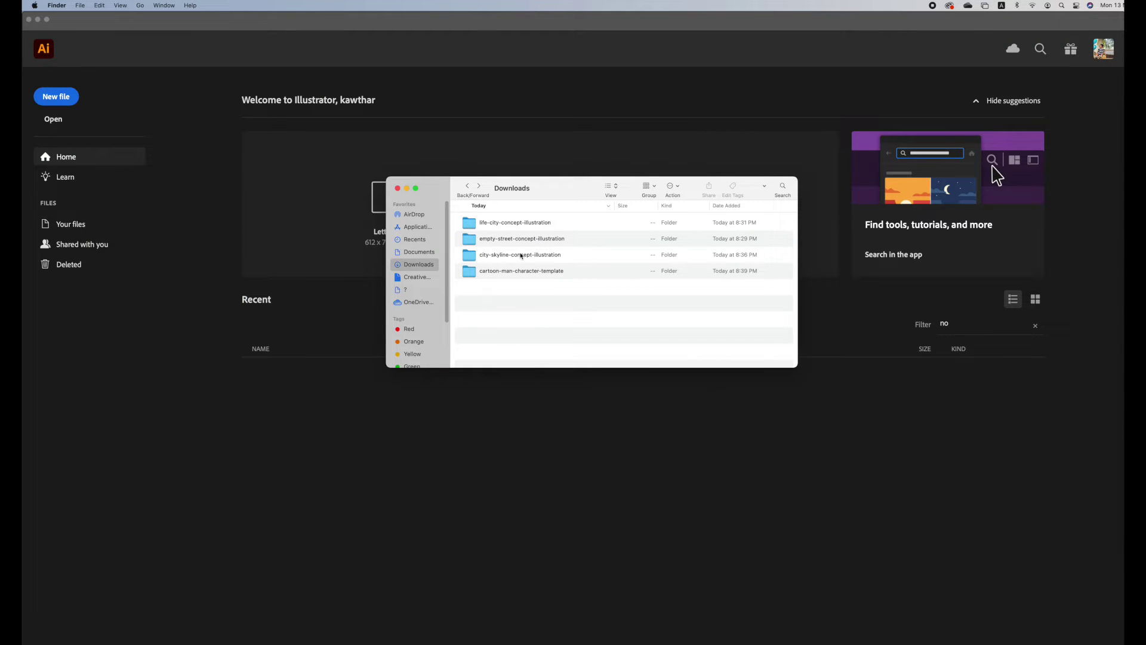
{"action": "double_click", "coordinate": [508, 239]}
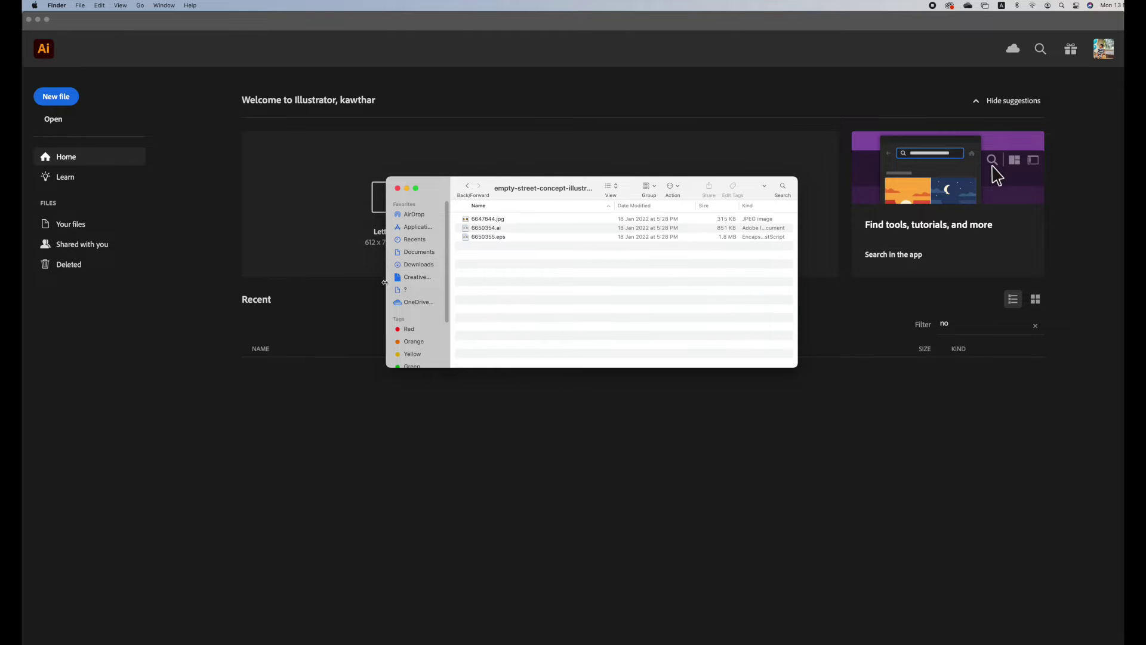
{"action": "left_click", "coordinate": [489, 219]}
{"action": "key", "text": "space"}
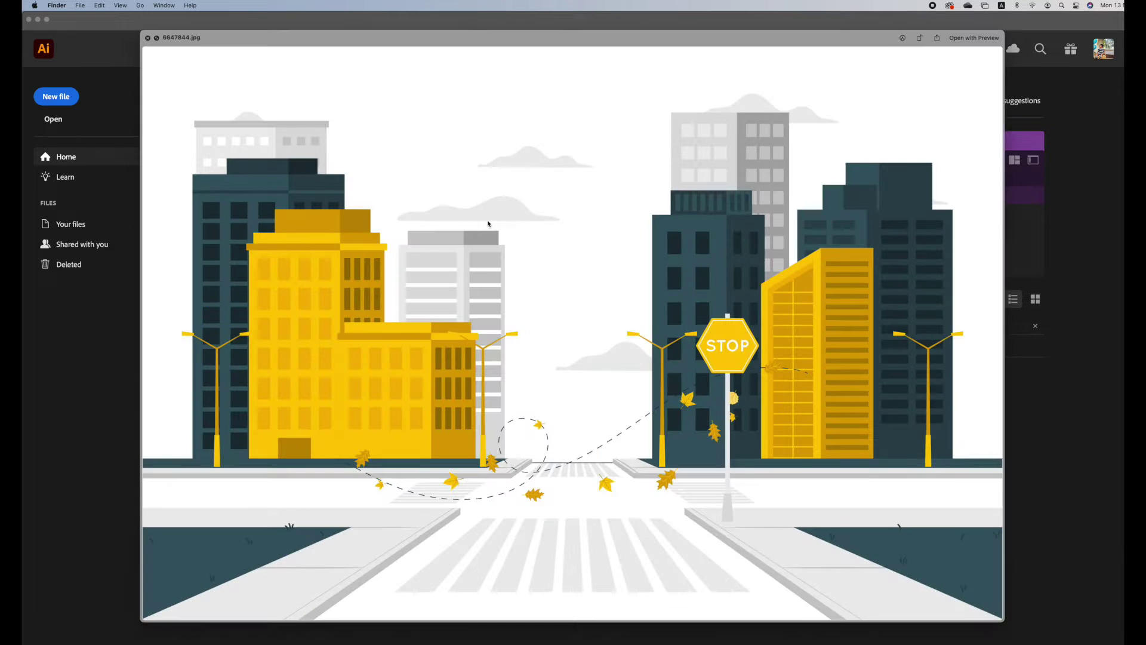
{"action": "key", "text": "space"}
{"action": "left_click", "coordinate": [469, 185]}
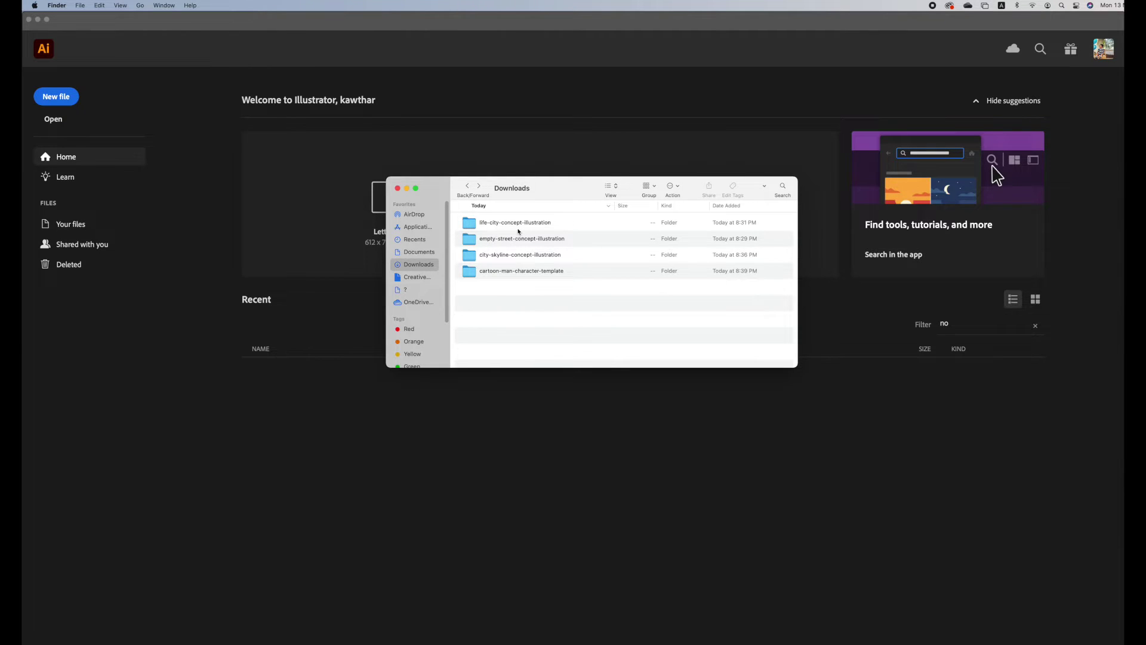
{"action": "double_click", "coordinate": [518, 229]}
{"action": "left_click", "coordinate": [466, 187]}
{"action": "double_click", "coordinate": [518, 237]}
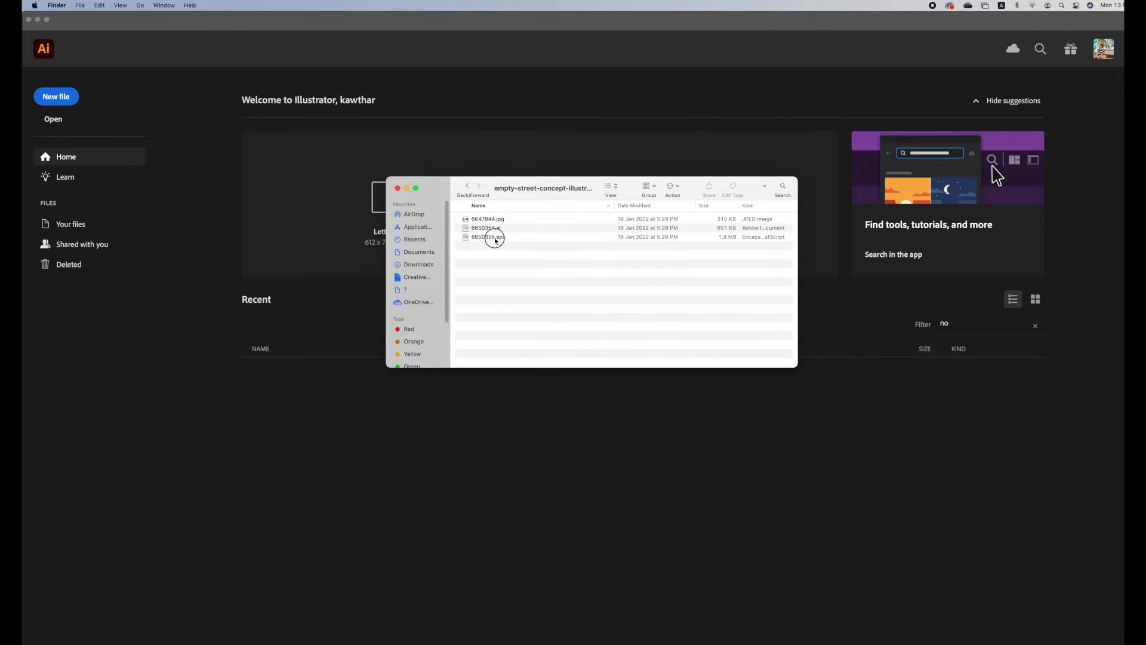
- Open the empty street artwork in Adobe Illustrator 2024 via Open With
{"action": "left_click", "coordinate": [495, 238]}
{"action": "right_click", "coordinate": [497, 238]}
{"action": "mouse_move", "coordinate": [522, 253]}
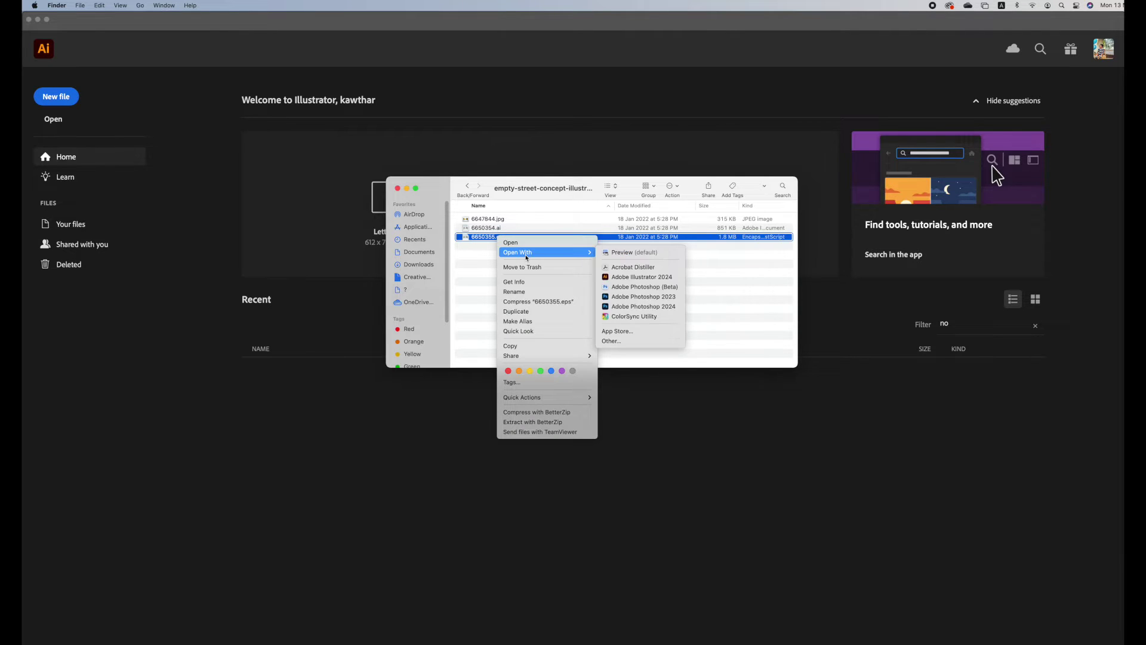
{"action": "left_click", "coordinate": [632, 278]}
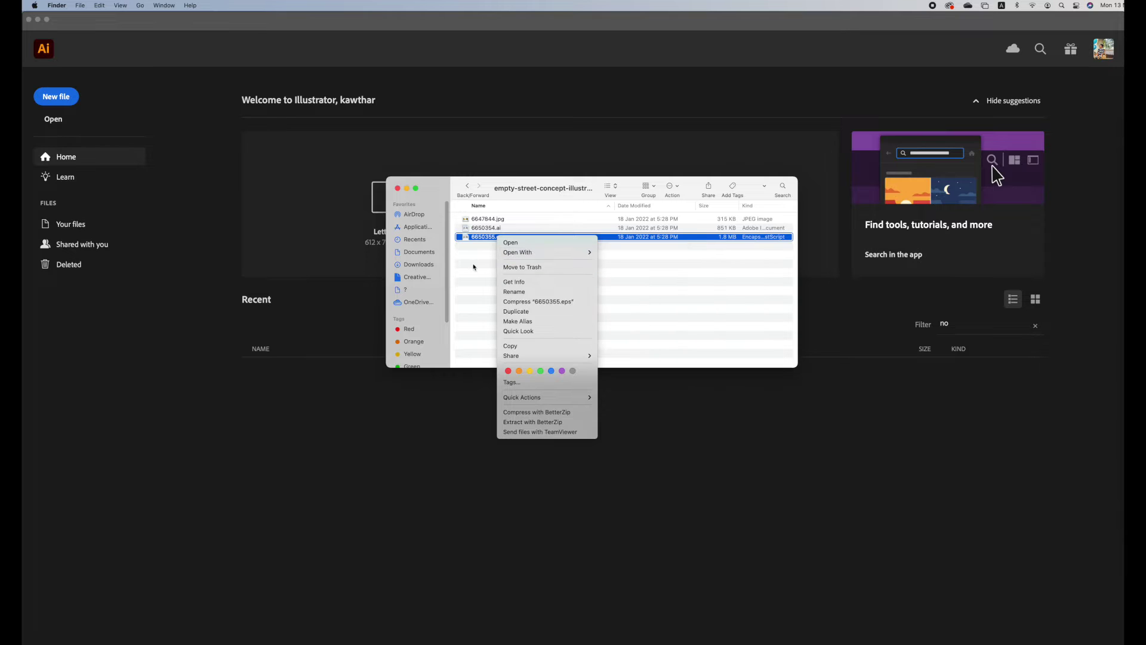
{"action": "left_click_drag", "start_coordinate": [480, 228], "coordinate": [458, 255]}
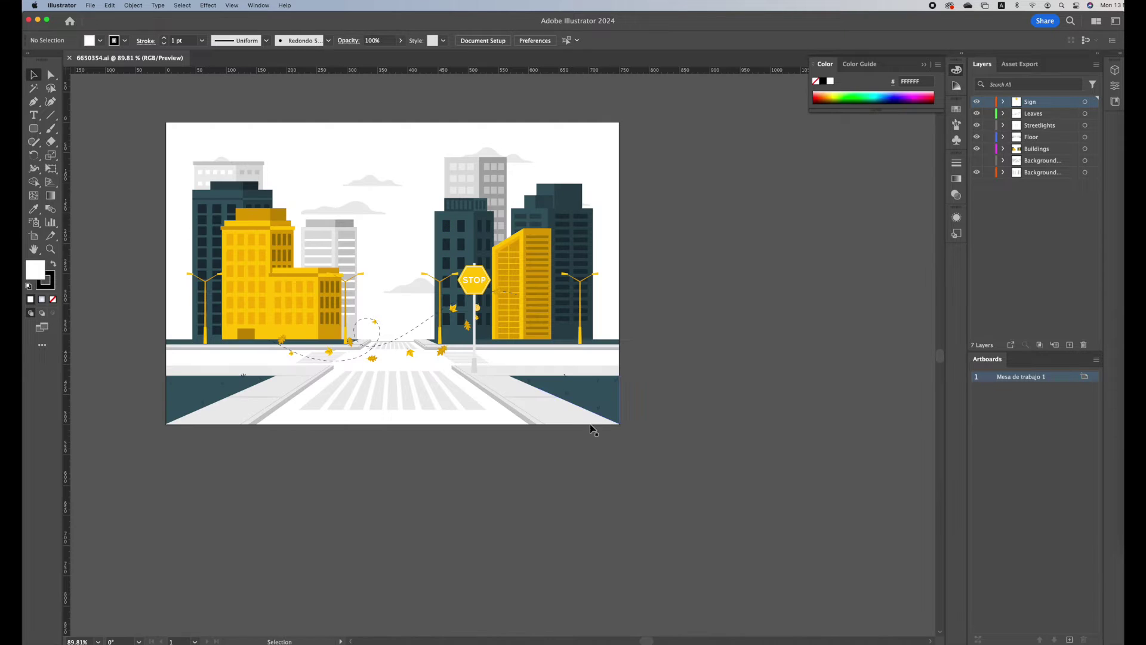
- Check the Sign and Leaves layers' contents, then delete the Leaves layer
{"action": "mouse_move", "coordinate": [651, 640]}
{"action": "left_mouse_down"}
{"action": "mouse_move", "coordinate": [625, 639]}
{"action": "mouse_move", "coordinate": [639, 640]}
{"action": "left_mouse_up"}
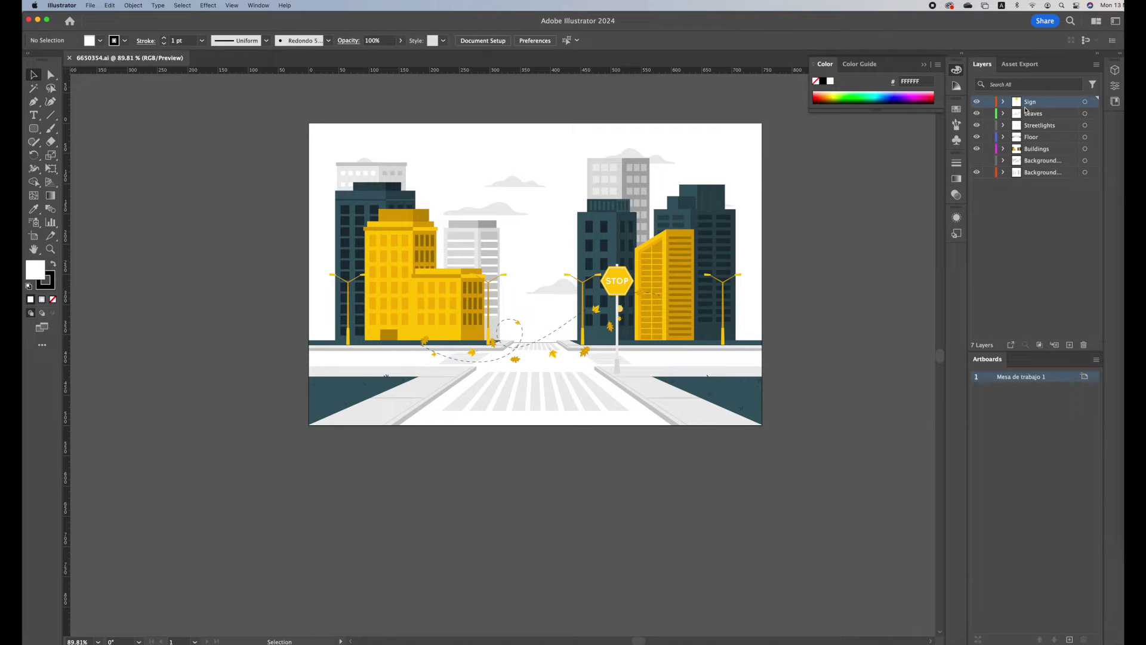
{"action": "left_click", "coordinate": [979, 103]}
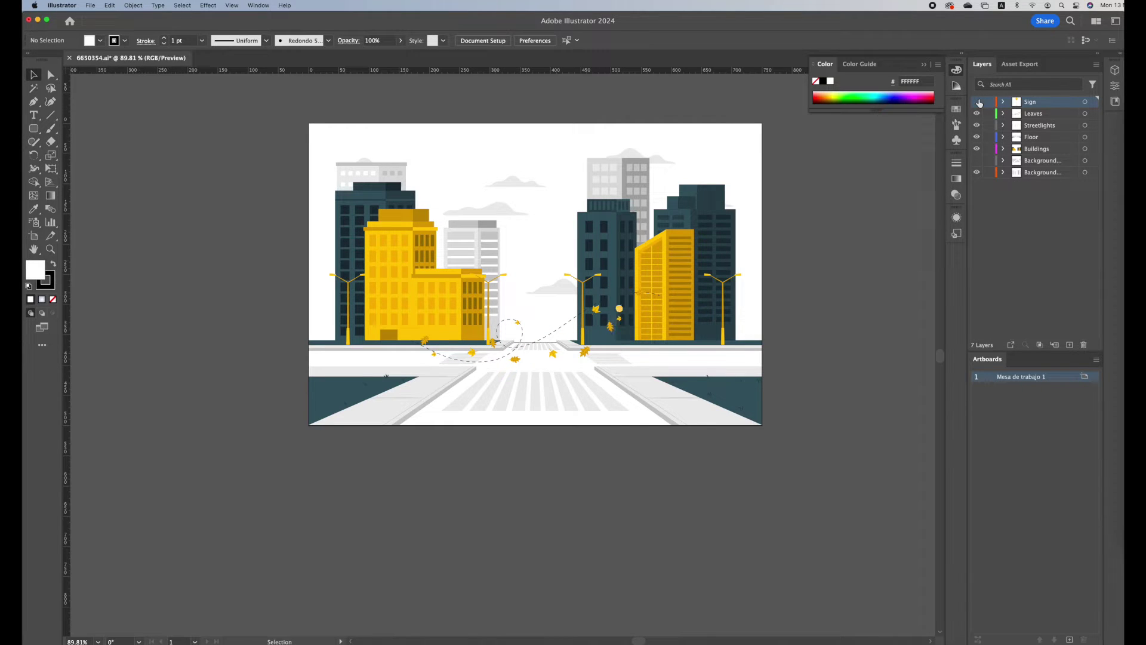
{"action": "left_click", "coordinate": [979, 103]}
{"action": "left_click", "coordinate": [978, 114]}
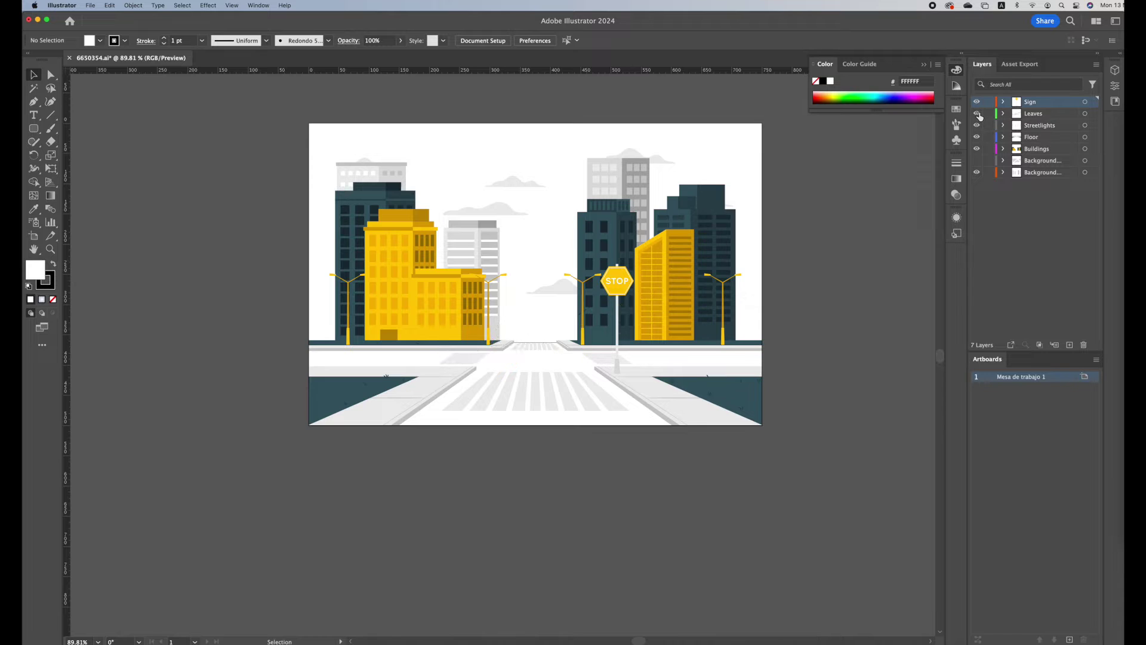
{"action": "left_click", "coordinate": [978, 114]}
{"action": "left_click", "coordinate": [1062, 119]}
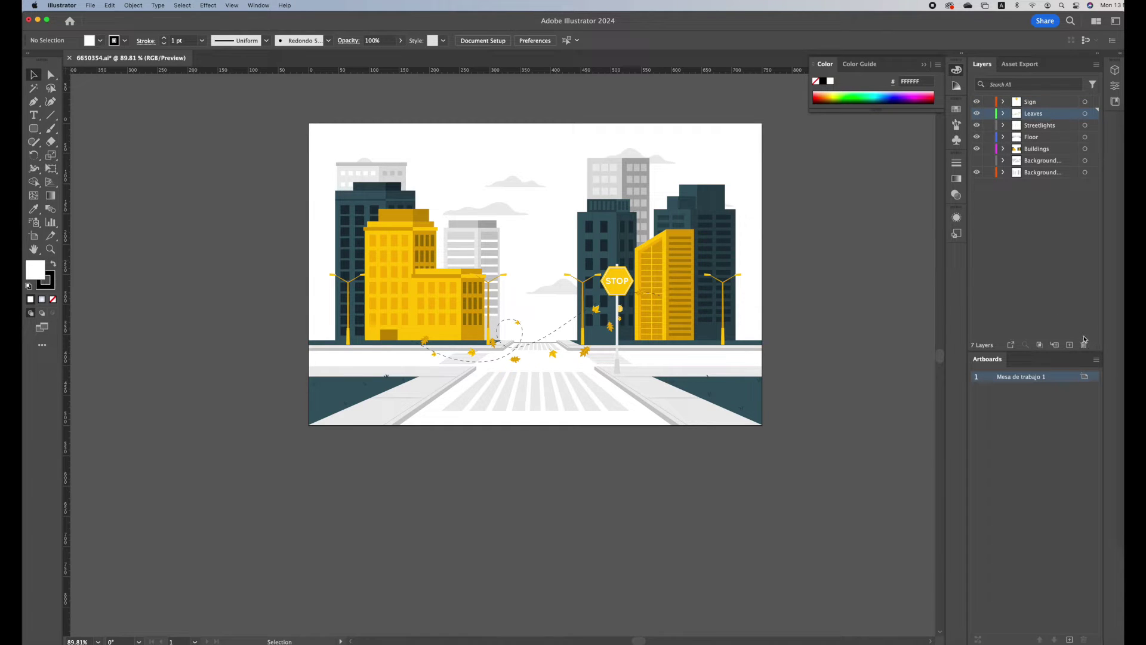
{"action": "left_click", "coordinate": [1084, 345]}
{"action": "key", "text": "Return"}
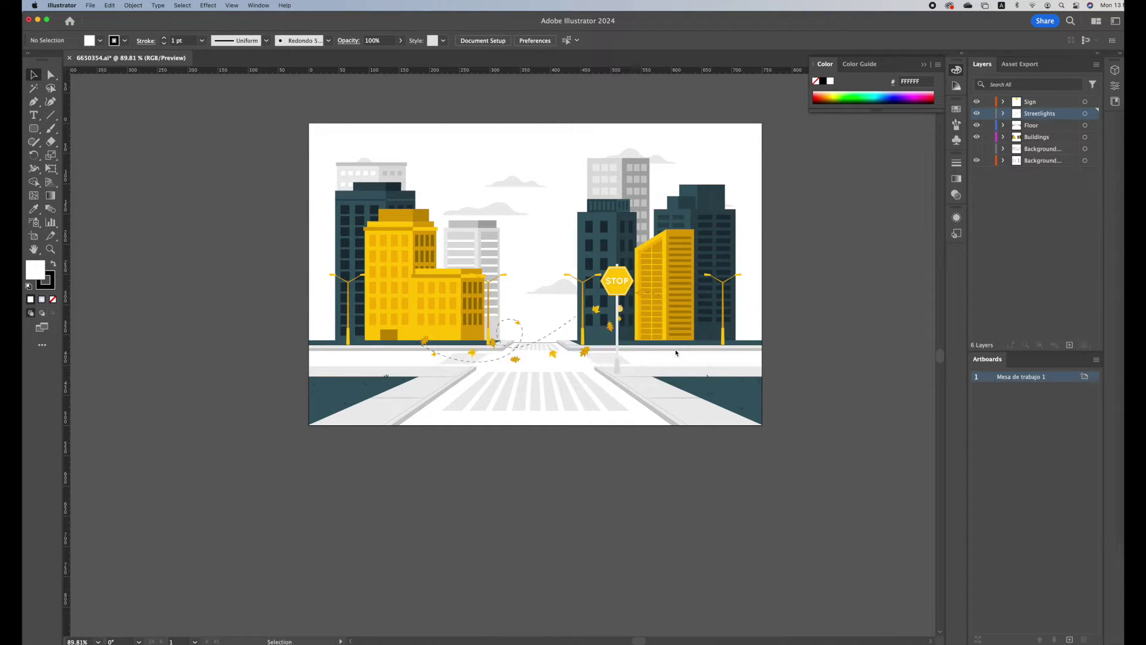
- Check the Floor, Buildings and Background layers, then delete the dotted Background Simple layer
{"action": "left_click", "coordinate": [978, 125]}
{"action": "left_click", "coordinate": [978, 125]}
{"action": "left_click", "coordinate": [978, 138]}
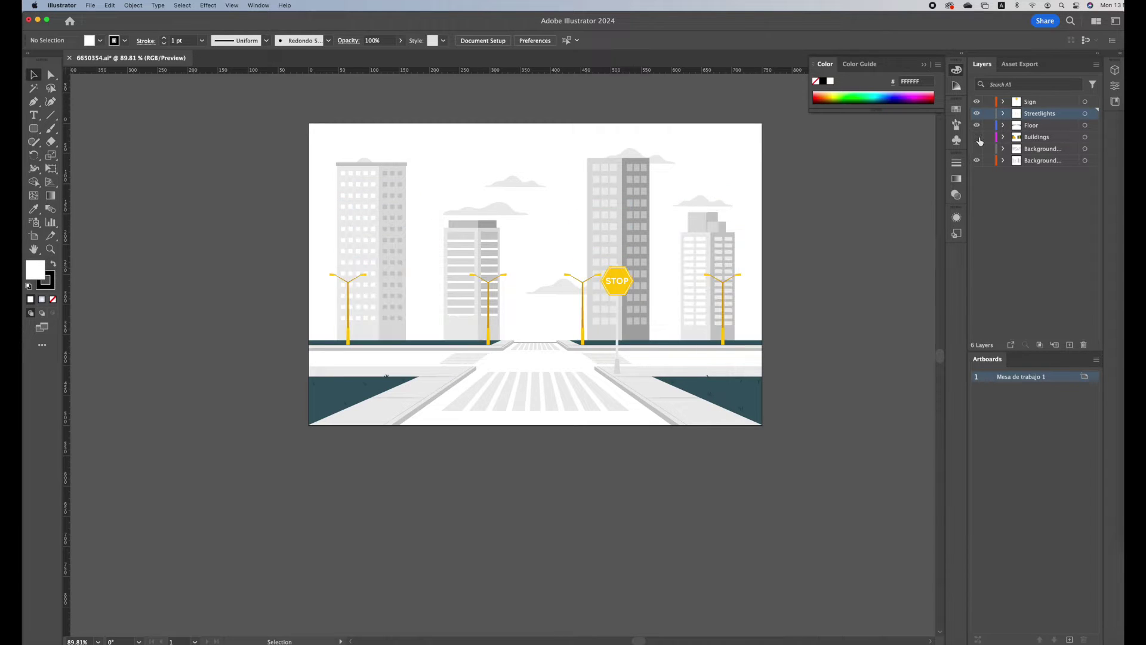
{"action": "left_click", "coordinate": [978, 137]}
{"action": "left_click", "coordinate": [978, 160]}
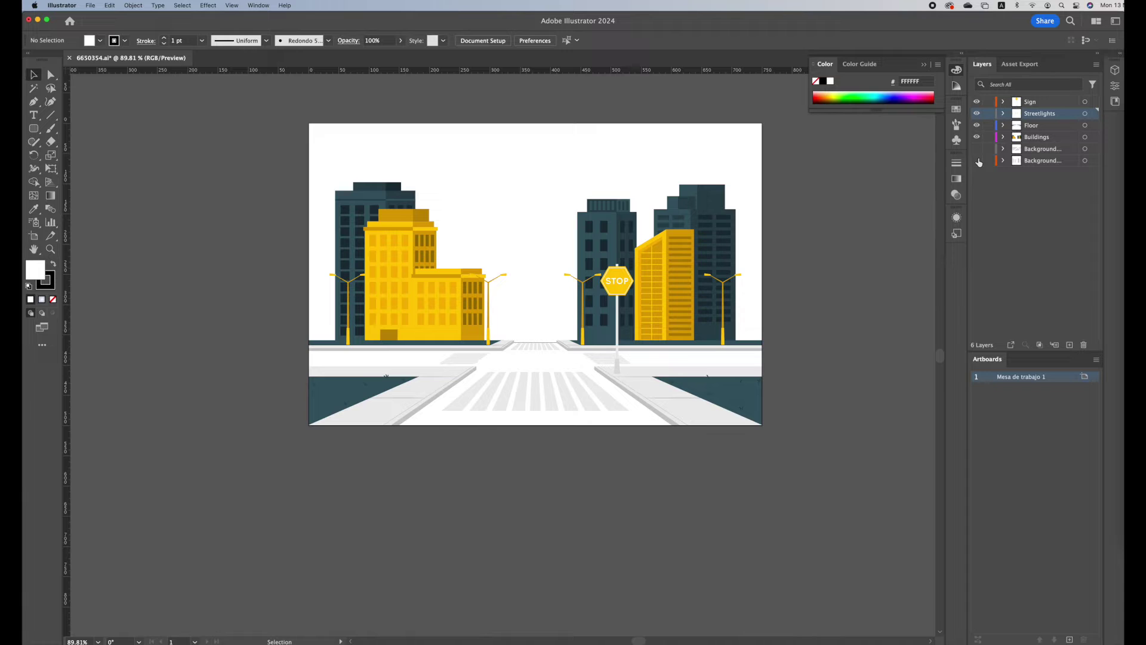
{"action": "left_click", "coordinate": [977, 161]}
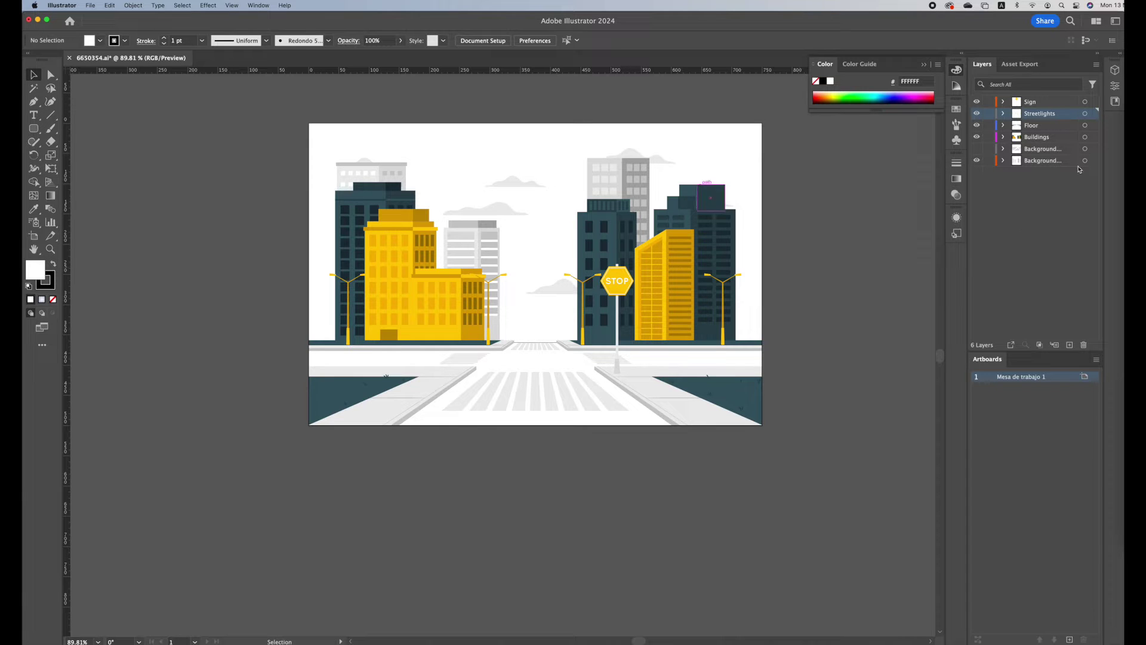
{"action": "left_click", "coordinate": [1042, 154]}
{"action": "left_click", "coordinate": [978, 148]}
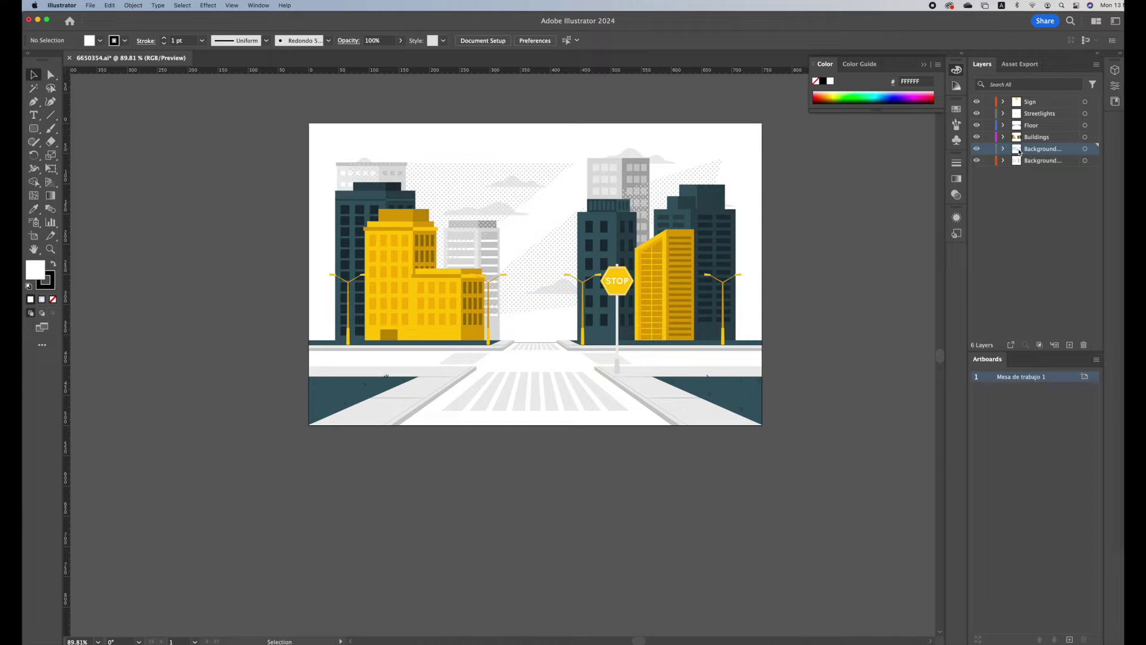
{"action": "left_click", "coordinate": [1084, 344]}
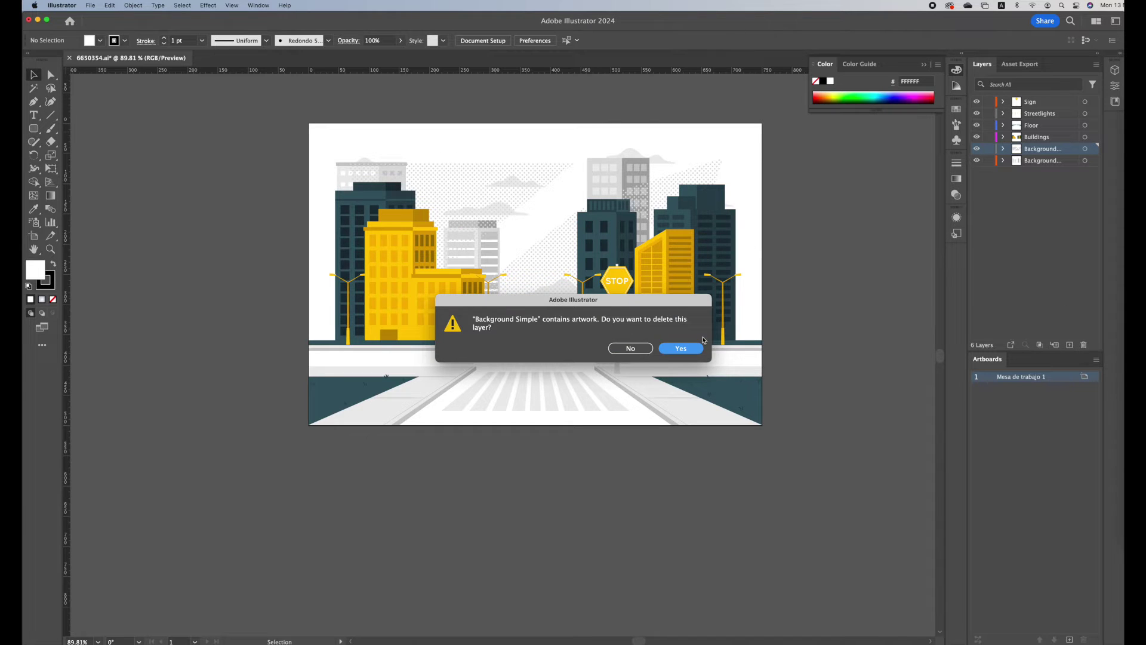
{"action": "left_click", "coordinate": [684, 351]}
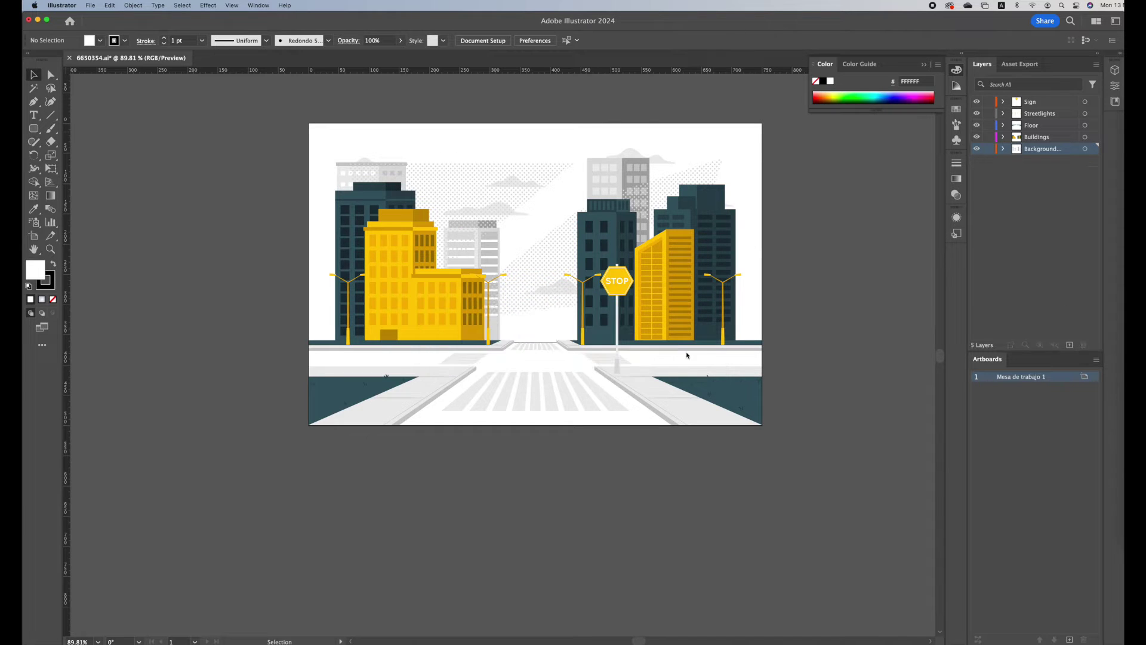
{"action": "left_click", "coordinate": [513, 187]}
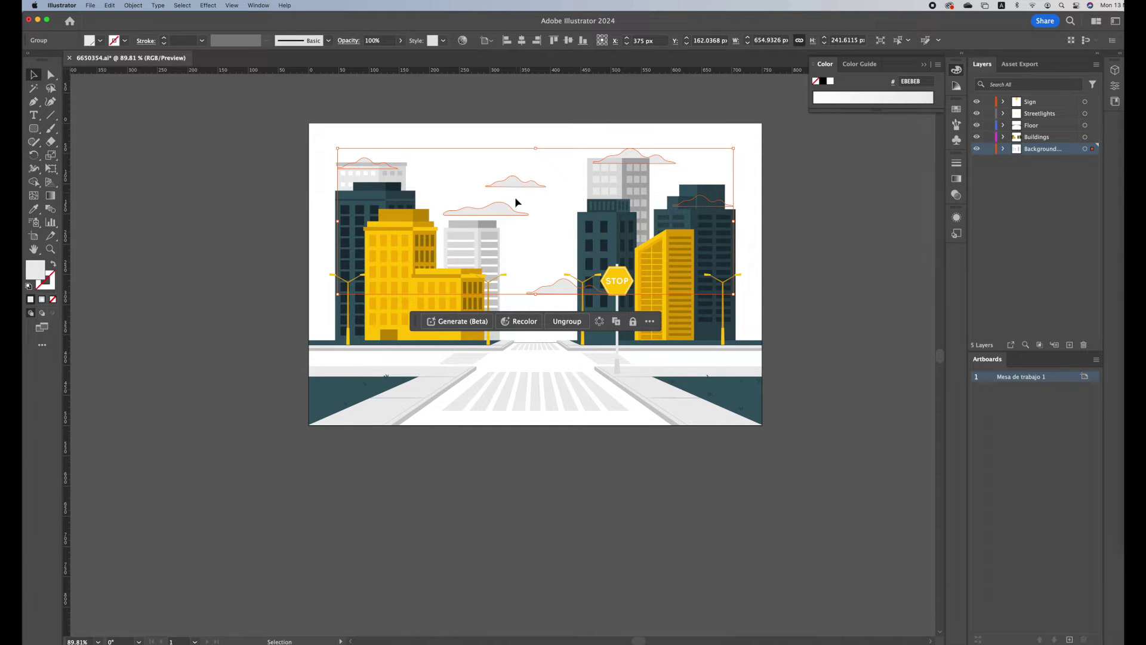
- Move the cloud group onto new Layer 6 at the bottom, below Background
{"action": "key", "text": "Delete"}
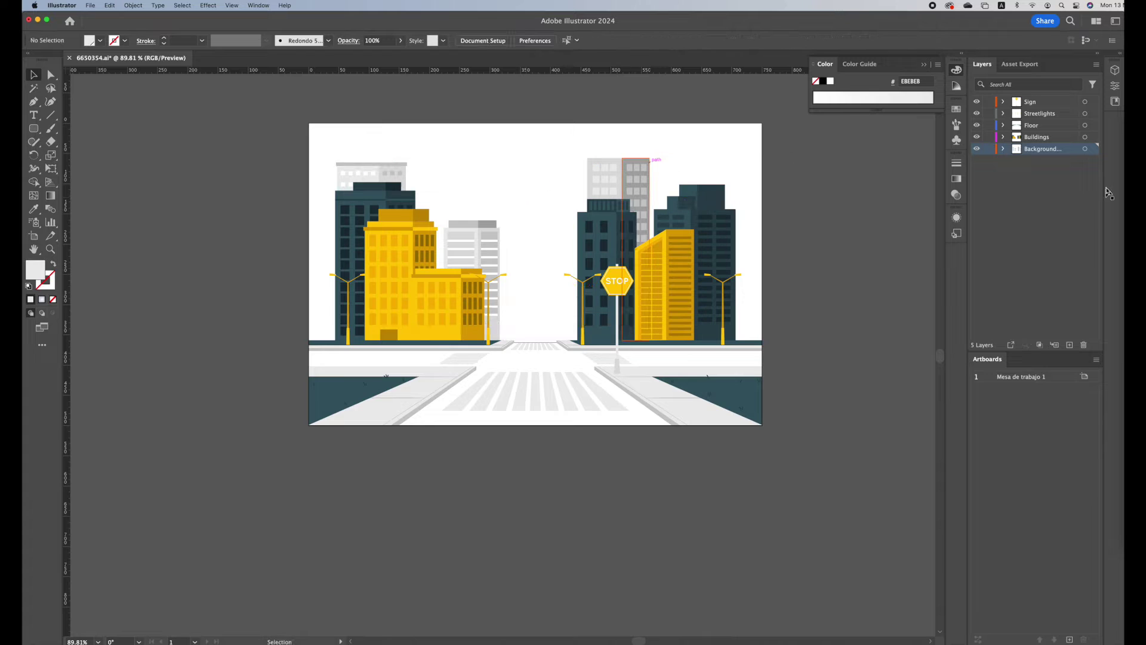
{"action": "left_click", "coordinate": [1070, 345]}
{"action": "left_click_drag", "start_coordinate": [1028, 154], "coordinate": [1025, 163]}
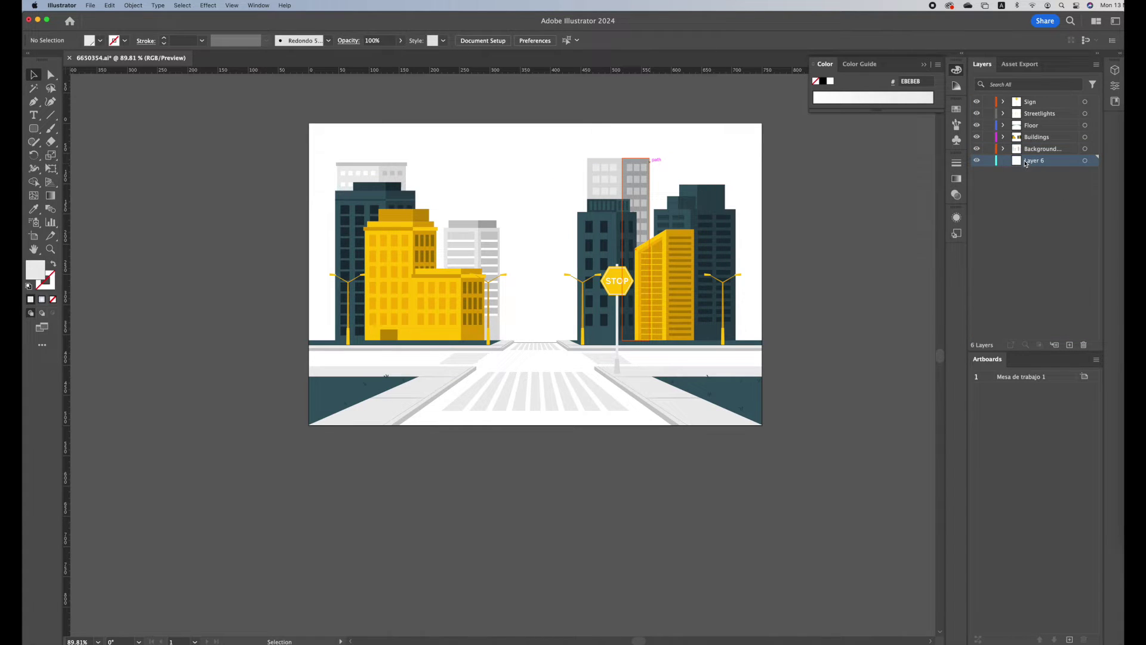
{"action": "key", "text": "super+f"}
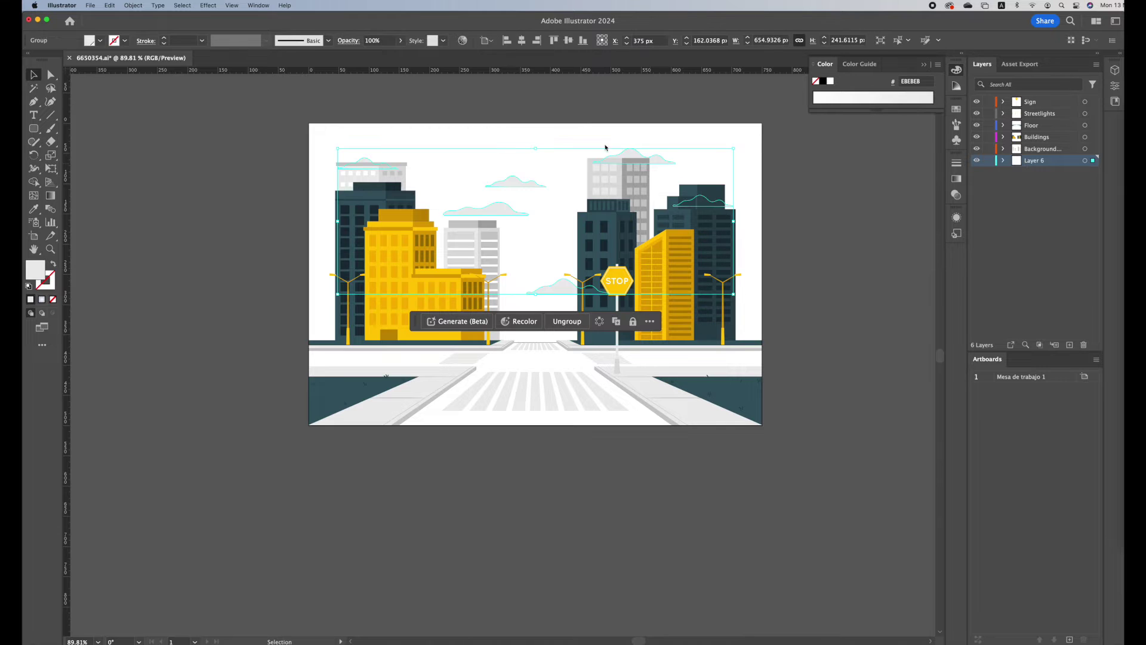
{"action": "mouse_move", "coordinate": [524, 183]}
{"action": "left_mouse_down"}
{"action": "mouse_move", "coordinate": [628, 182]}
{"action": "mouse_move", "coordinate": [471, 187]}
{"action": "mouse_move", "coordinate": [299, 160]}
{"action": "mouse_move", "coordinate": [545, 197]}
{"action": "mouse_move", "coordinate": [521, 186]}
{"action": "left_mouse_up"}
{"action": "left_click", "coordinate": [902, 251]}
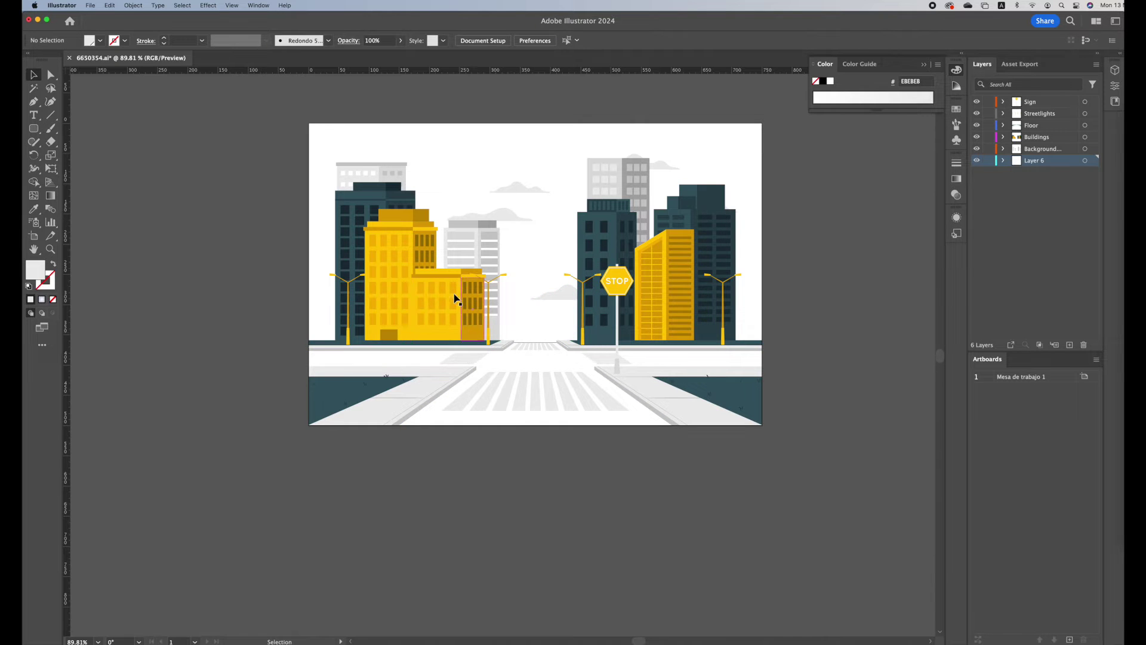
{"action": "double_click", "coordinate": [624, 275]}
- Change the STOP octagon's fill to brownish gold B78D27, then exit isolation mode
{"action": "left_click", "coordinate": [623, 278]}
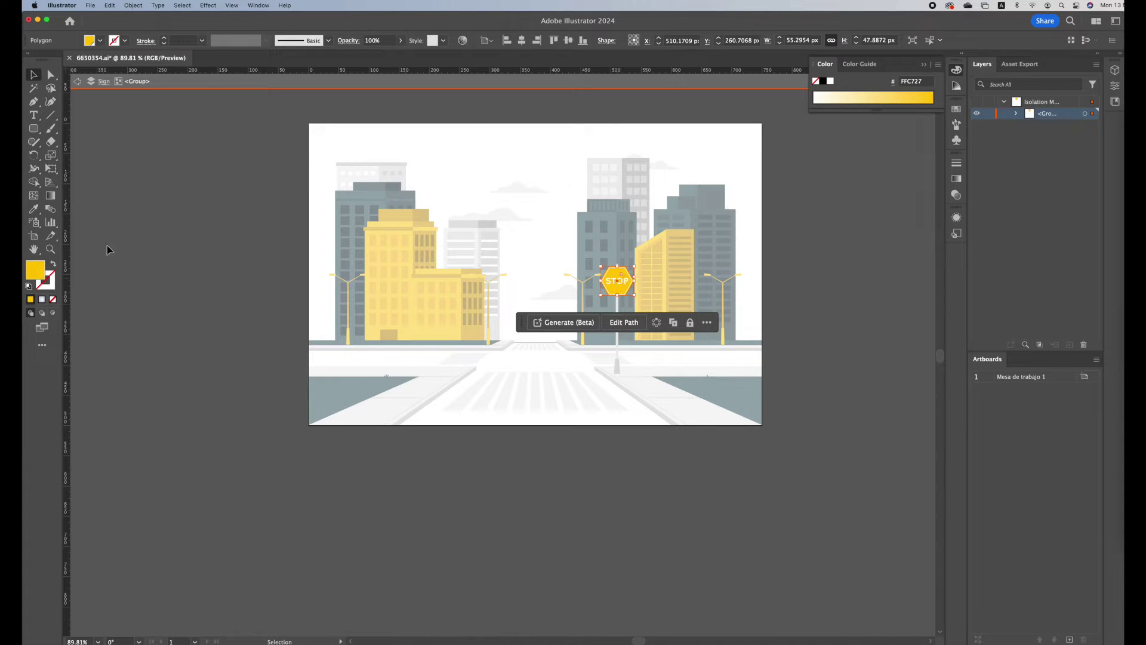
{"action": "double_click", "coordinate": [35, 270]}
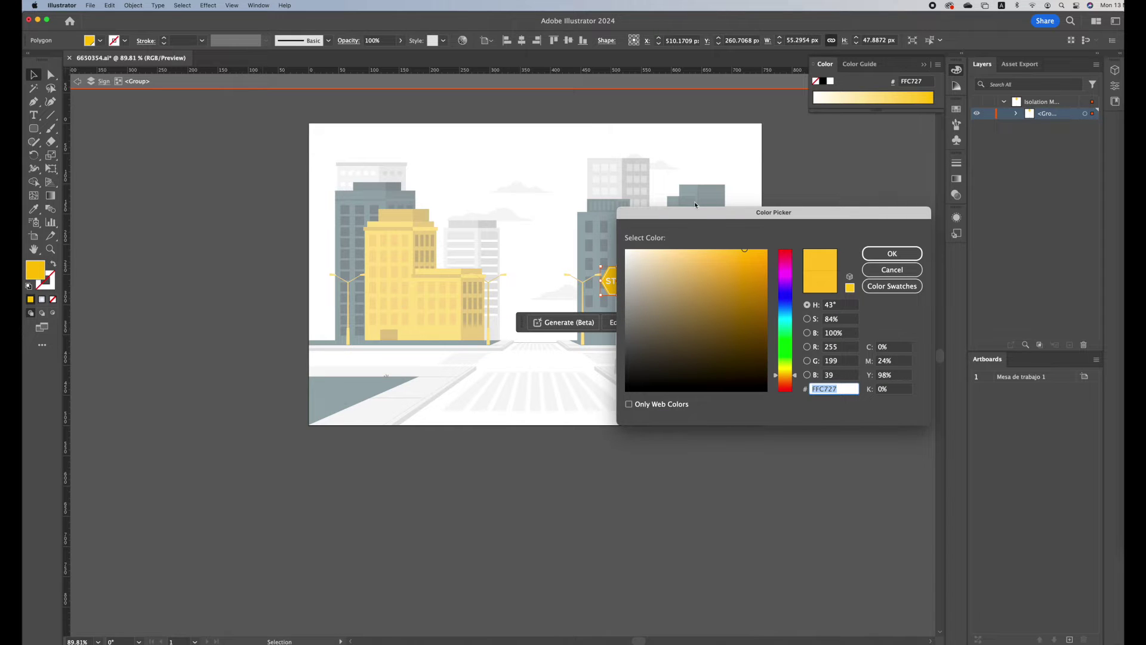
{"action": "left_click_drag", "start_coordinate": [695, 210], "coordinate": [787, 217]}
{"action": "mouse_move", "coordinate": [818, 285]}
{"action": "left_mouse_down"}
{"action": "mouse_move", "coordinate": [834, 310]}
{"action": "mouse_move", "coordinate": [829, 296]}
{"action": "left_mouse_up"}
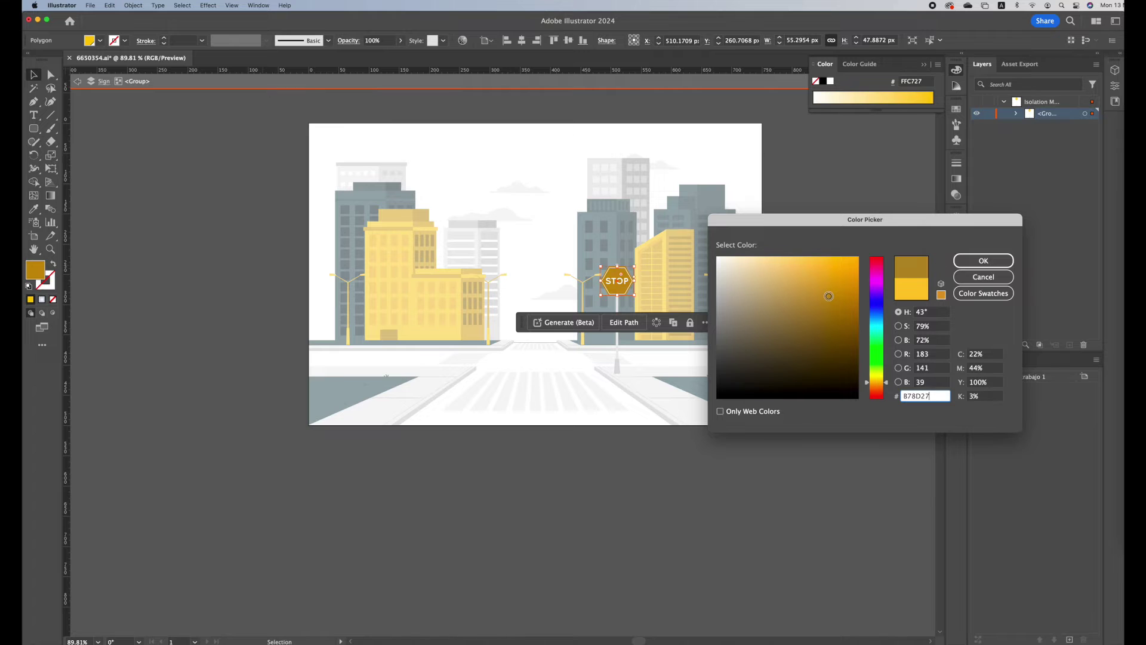
{"action": "left_click", "coordinate": [983, 261]}
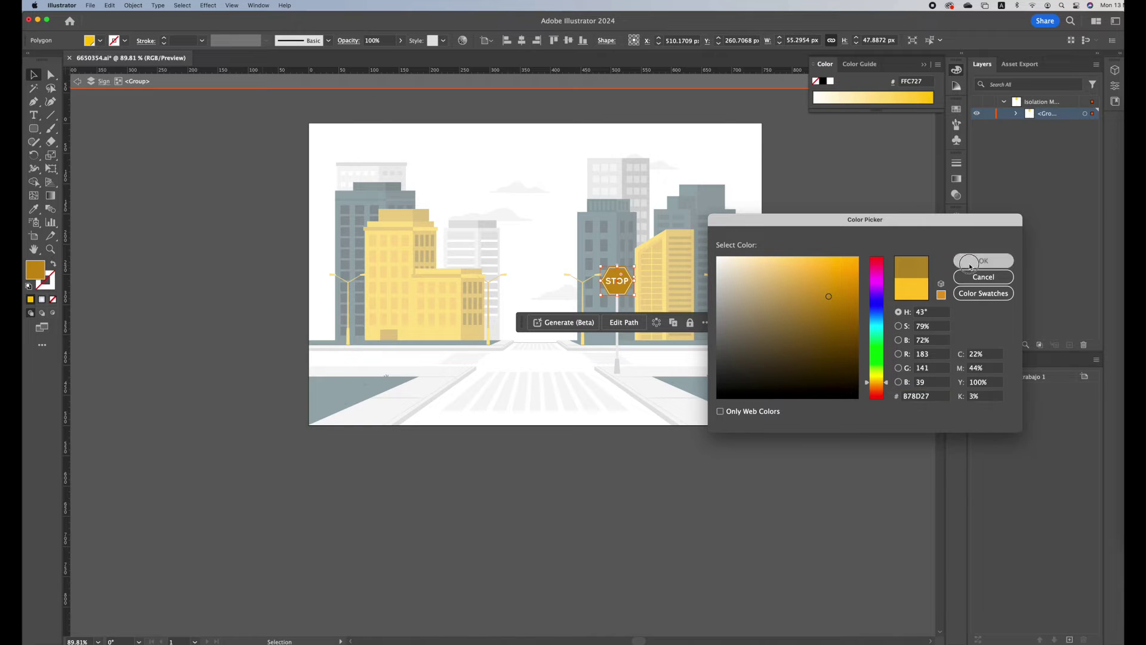
{"action": "left_click", "coordinate": [77, 81]}
{"action": "left_click", "coordinate": [77, 81]}
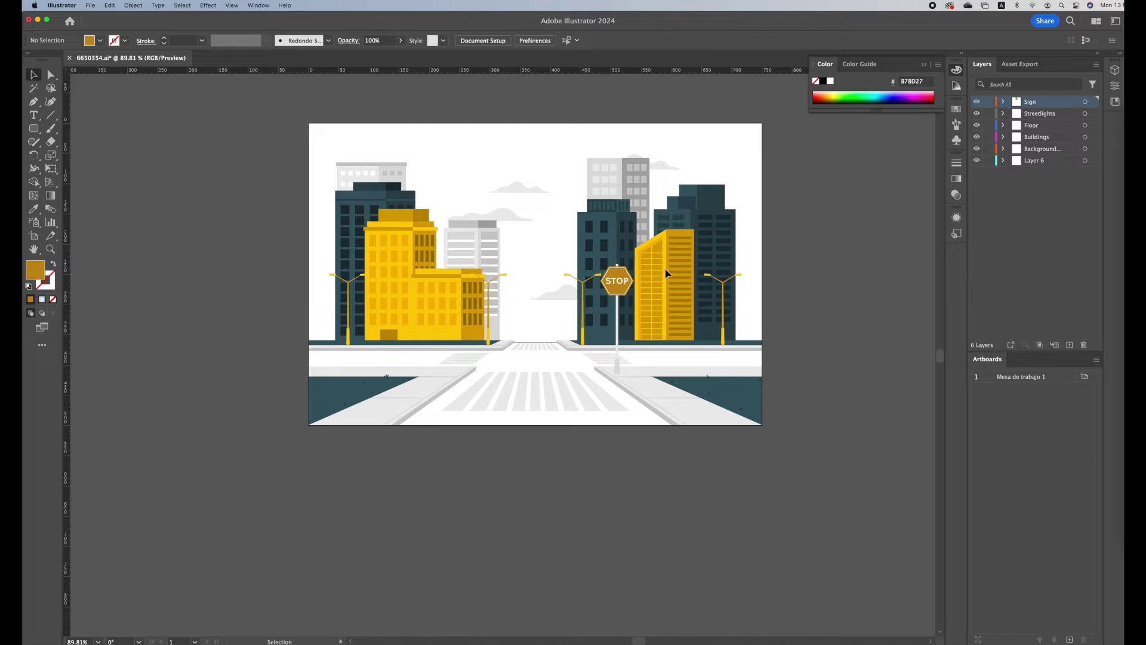
{"action": "double_click", "coordinate": [616, 278]}
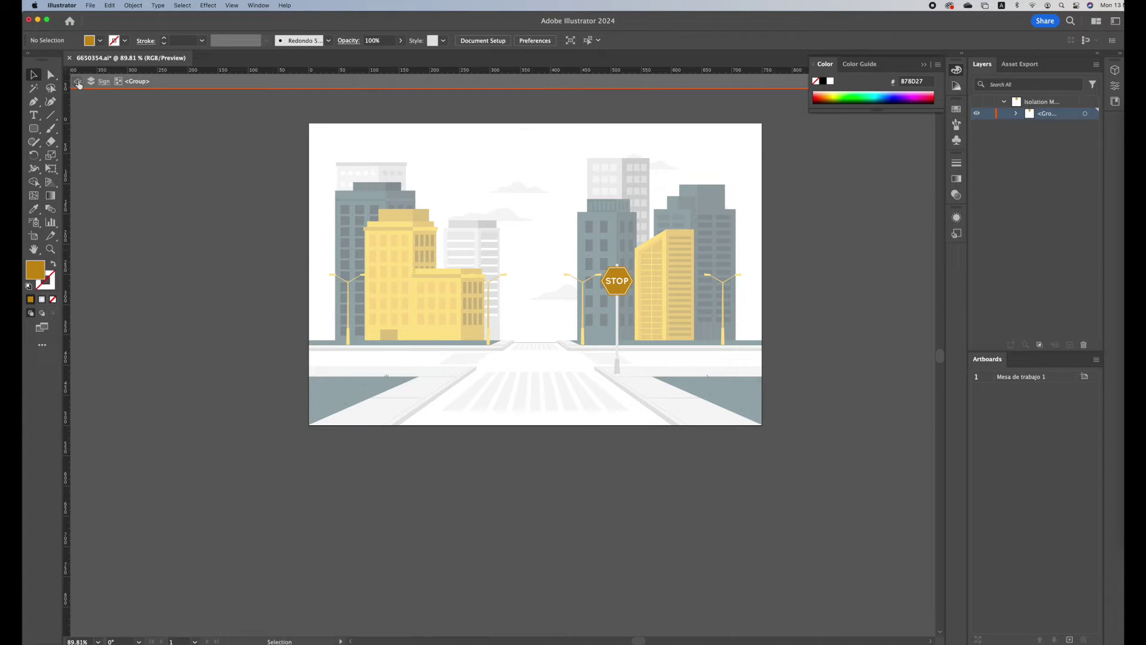
{"action": "left_click", "coordinate": [78, 82]}
{"action": "left_click", "coordinate": [78, 81]}
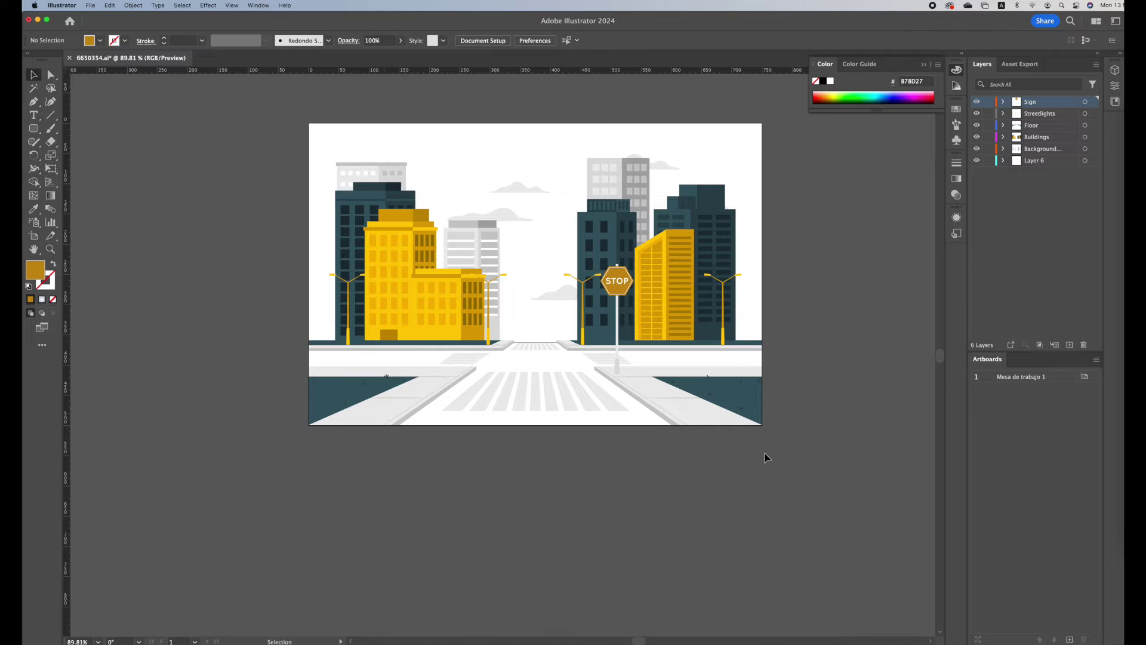
{"action": "left_click", "coordinate": [615, 279]}
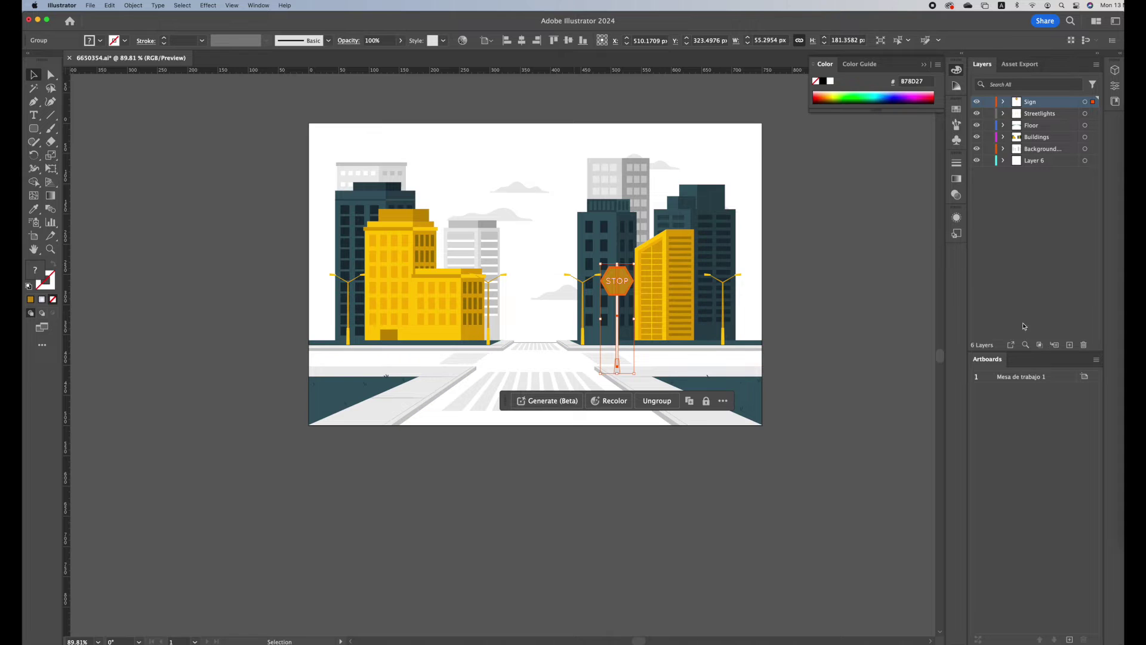
{"action": "right_click", "coordinate": [623, 277]}
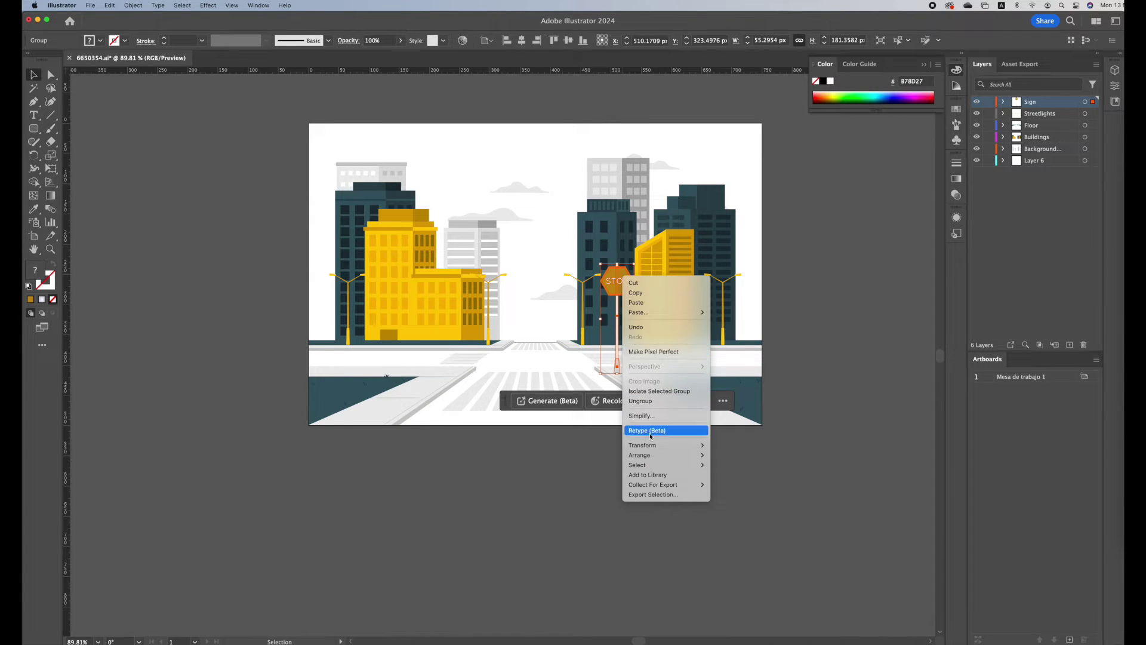
{"action": "mouse_move", "coordinate": [652, 449]}
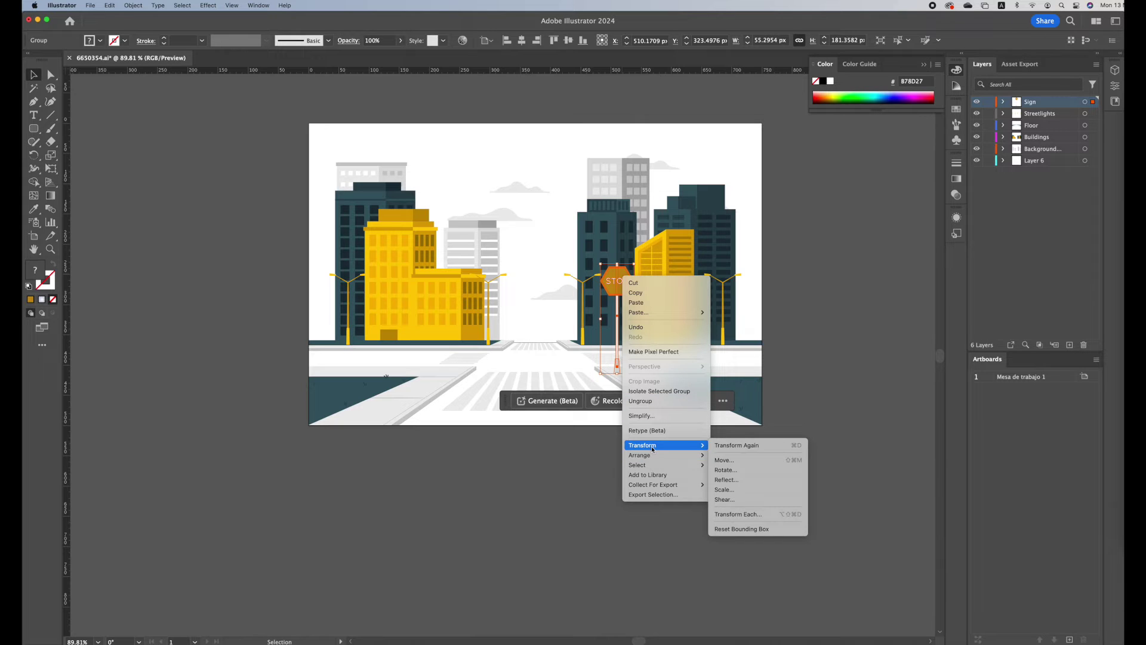
{"action": "left_click", "coordinate": [753, 469]}
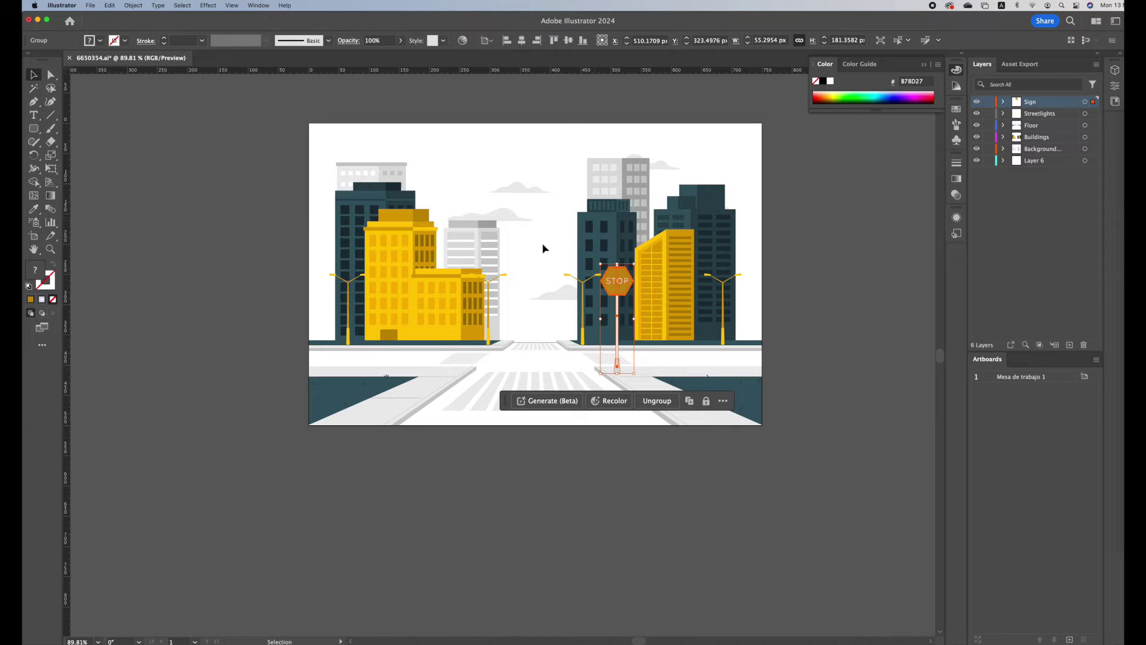
{"action": "left_click", "coordinate": [854, 239]}
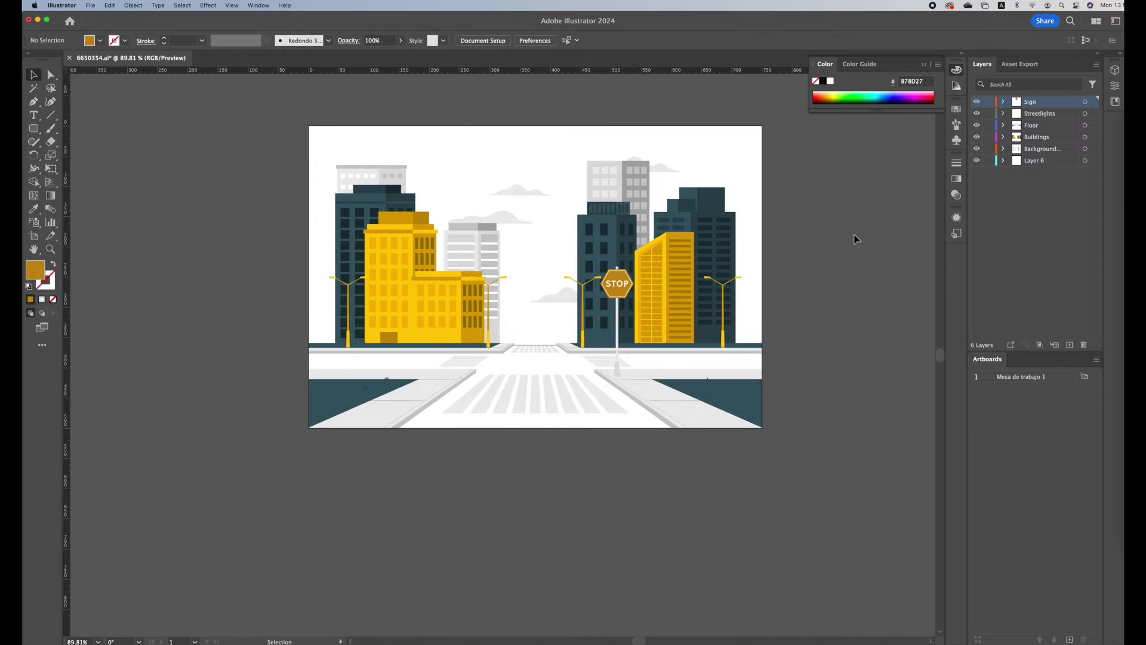
- In life-city-concept-illustration, preview 6850368.jpg, then open 6850366.ai in Illustrator
{"action": "key", "text": "super+Tab"}
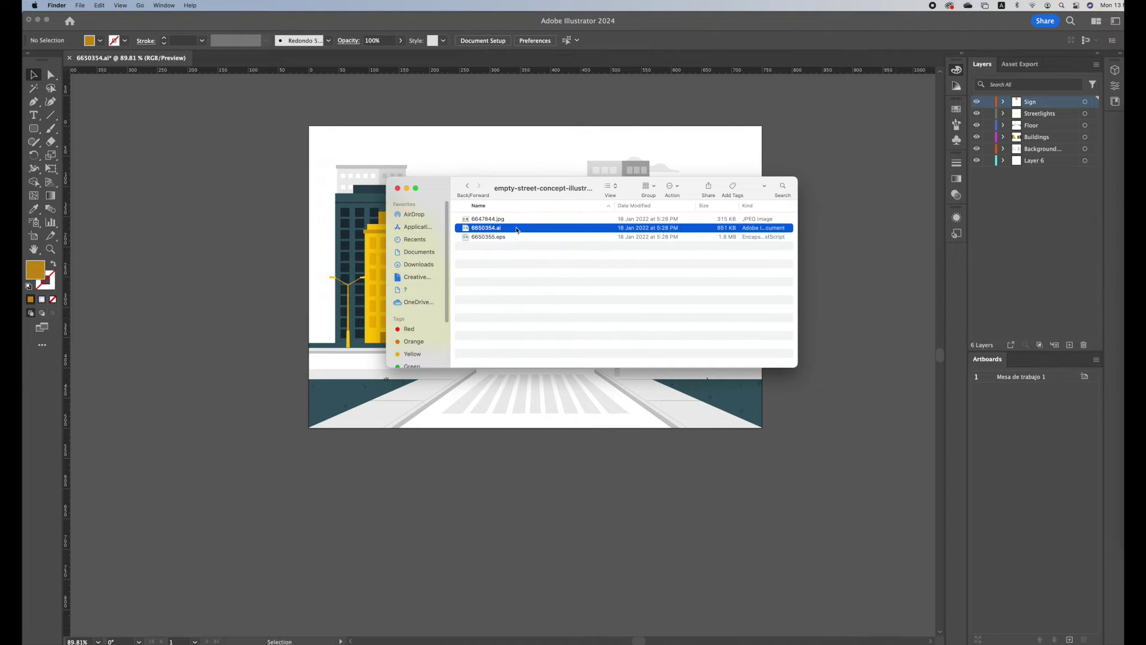
{"action": "left_click", "coordinate": [469, 186]}
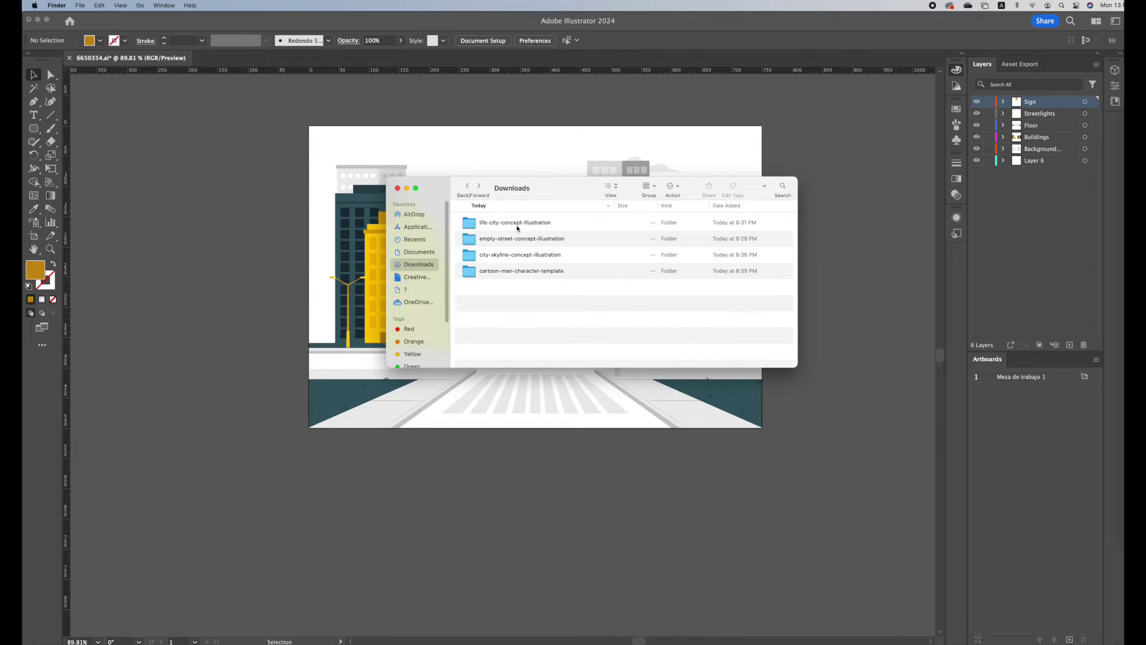
{"action": "left_click", "coordinate": [517, 226]}
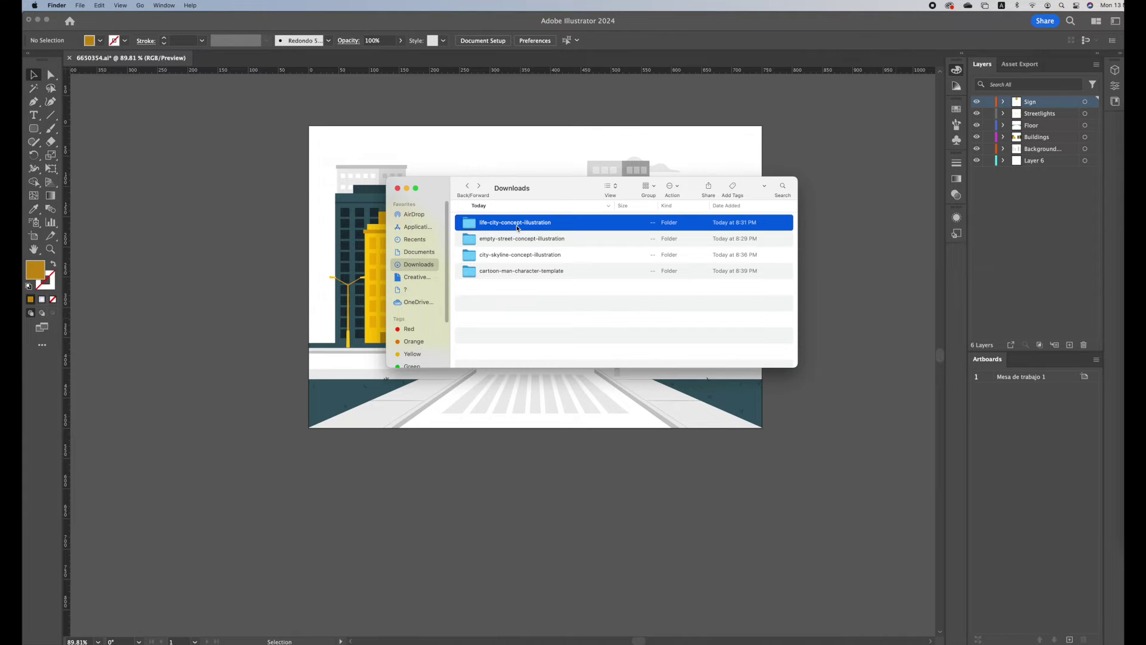
{"action": "double_click", "coordinate": [517, 226]}
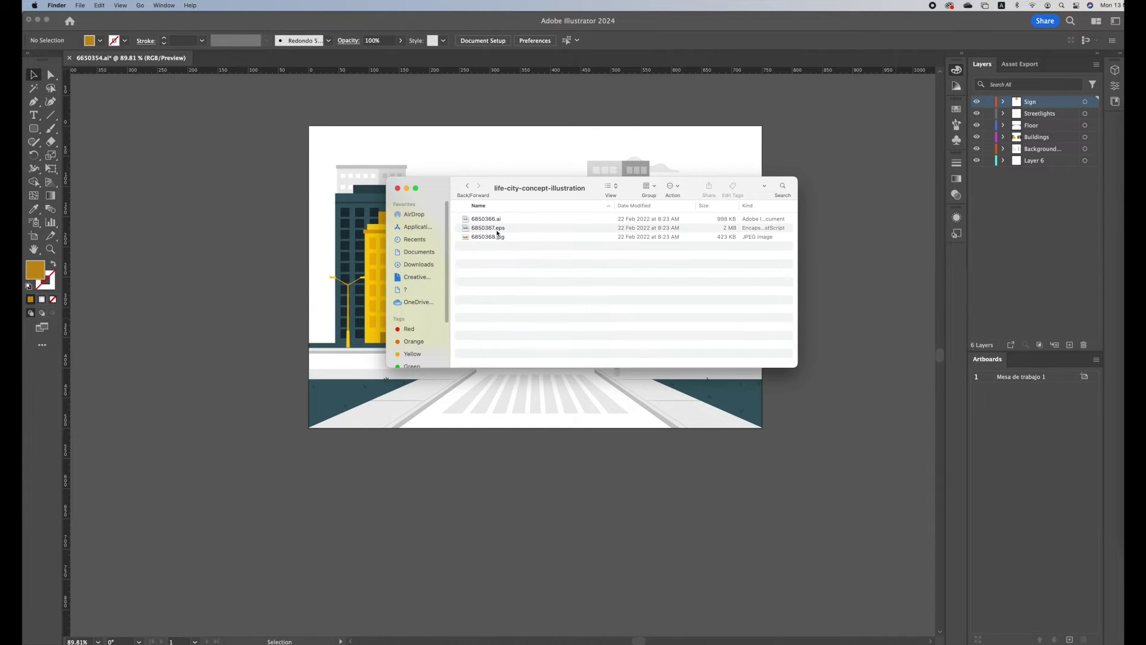
{"action": "left_click", "coordinate": [498, 229]}
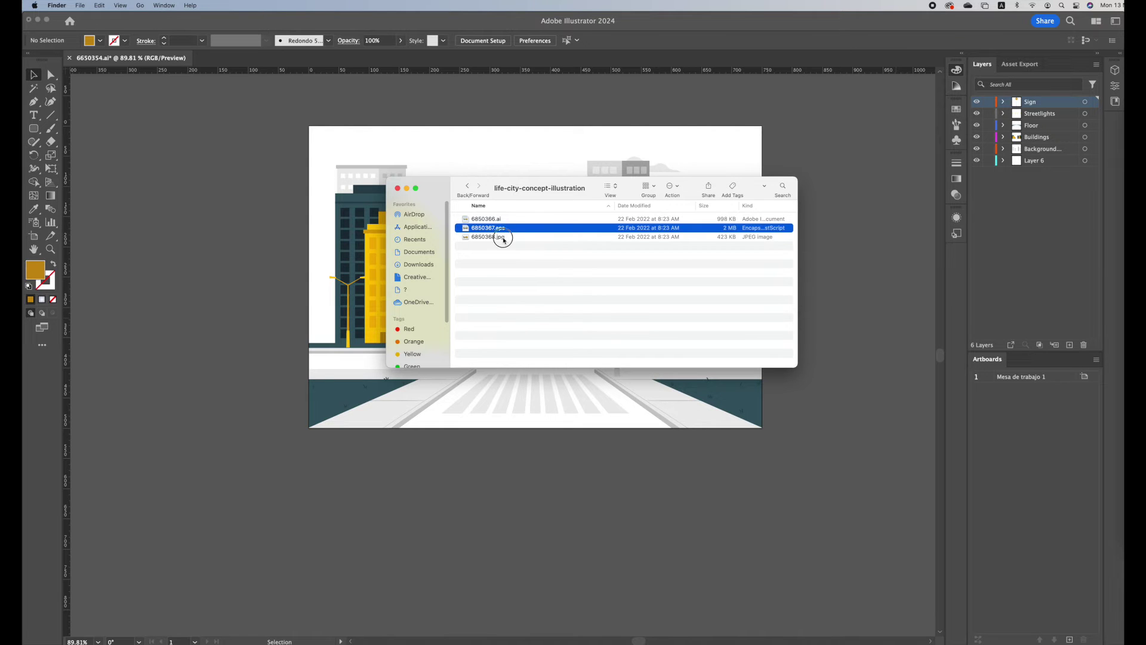
{"action": "left_click", "coordinate": [499, 237]}
{"action": "key", "text": "space"}
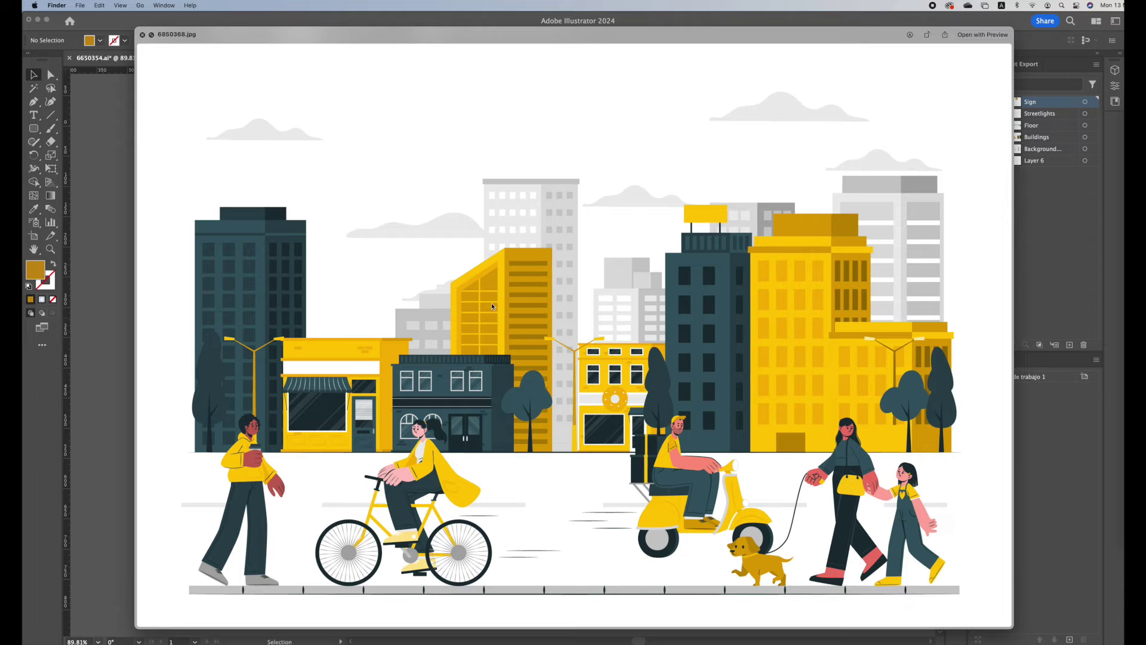
{"action": "key", "text": "space"}
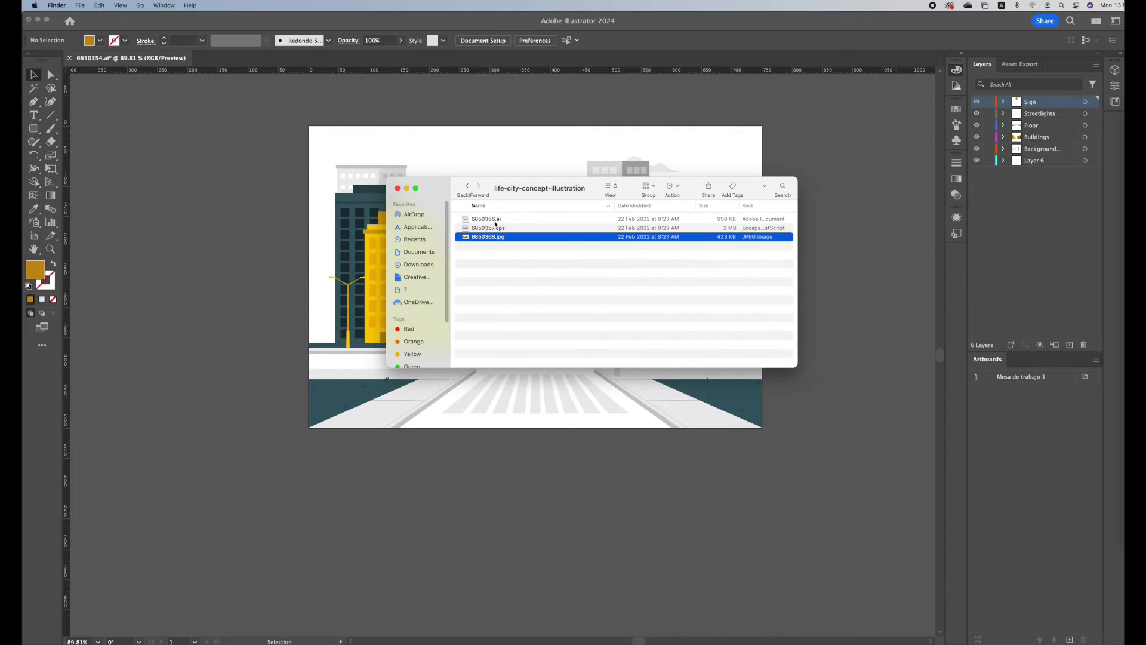
{"action": "double_click", "coordinate": [502, 219]}
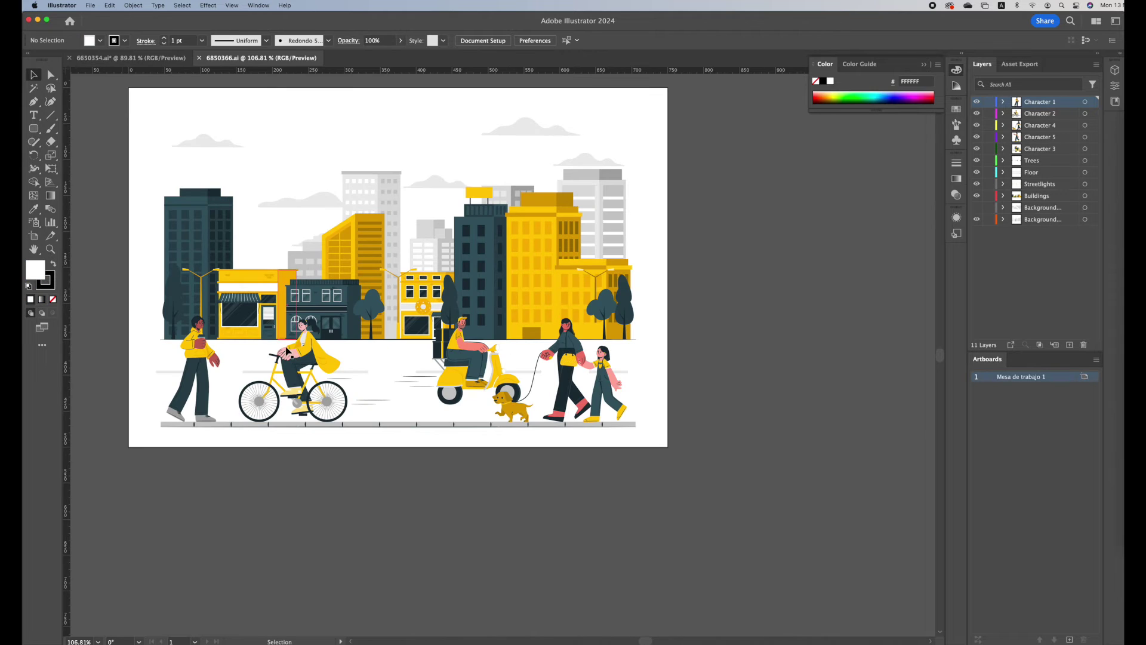
- Cut the scooter rider from the city scene and paste it onto a new layer in 6650354.ai
{"action": "left_click", "coordinate": [442, 361]}
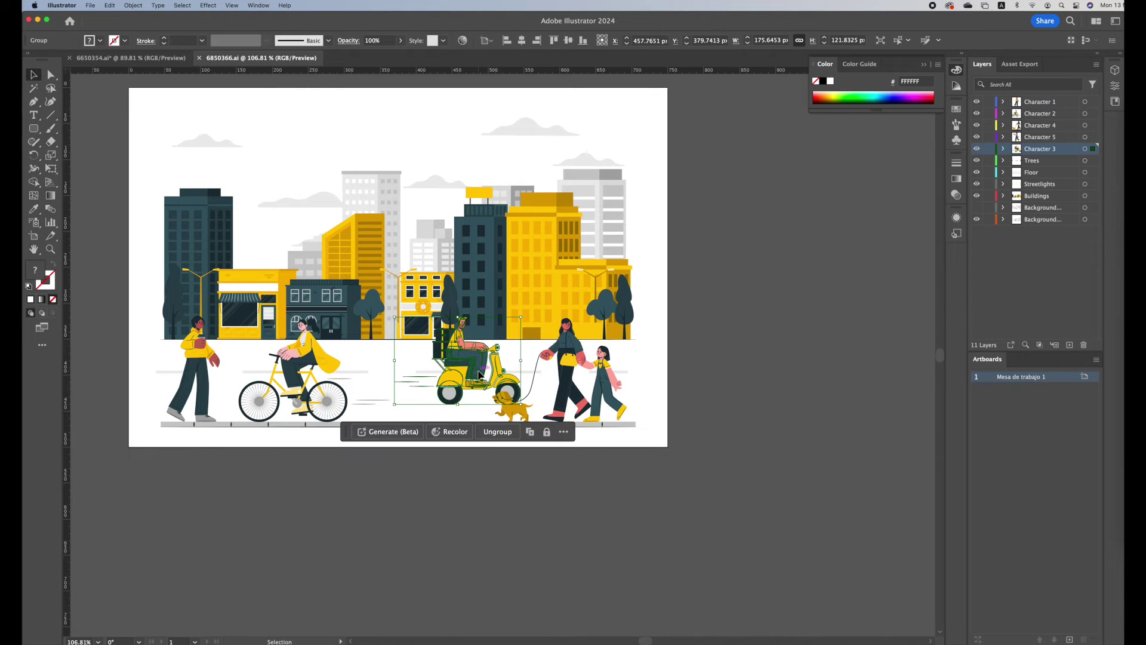
{"action": "key", "text": "Delete"}
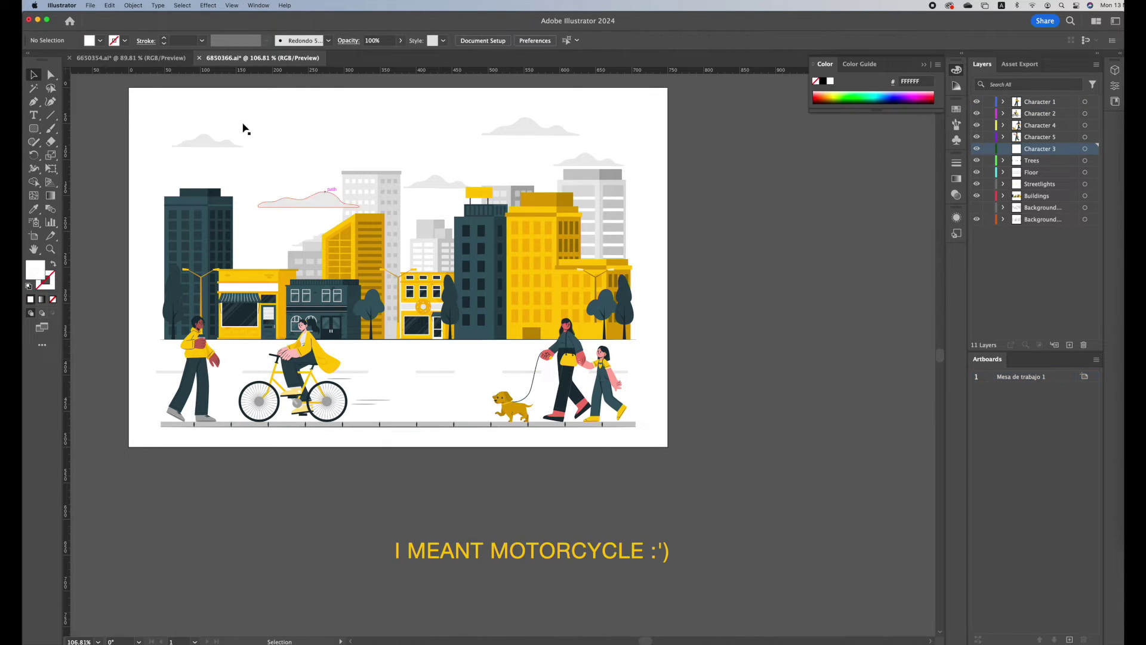
{"action": "left_click", "coordinate": [137, 58]}
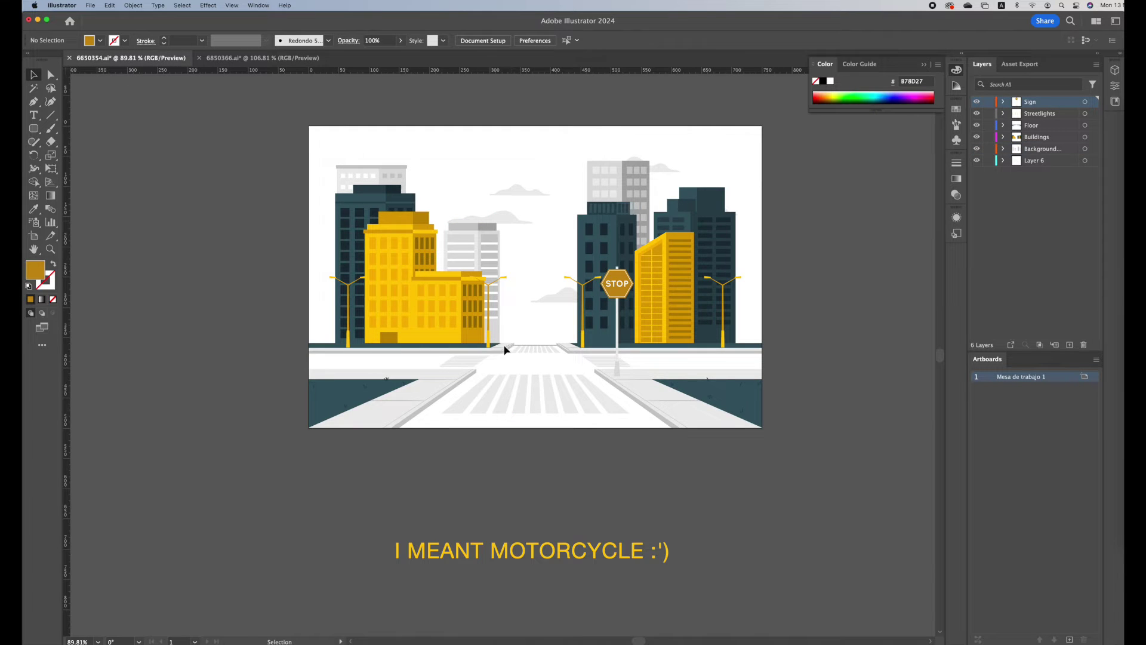
{"action": "left_click", "coordinate": [1069, 345]}
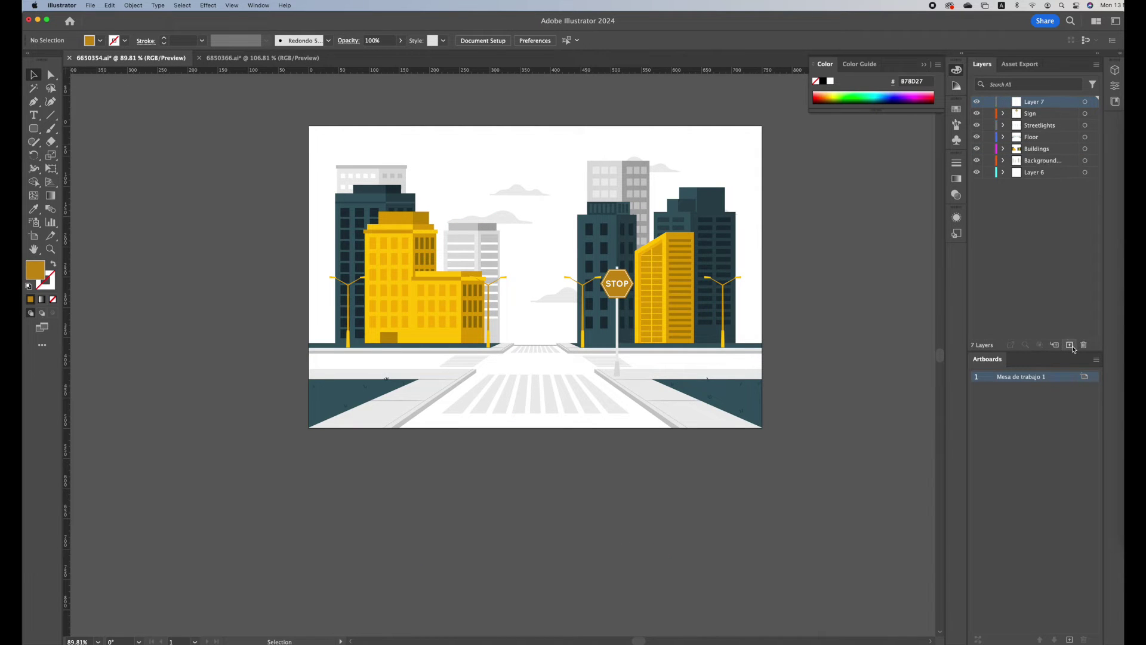
{"action": "key", "text": "super+v"}
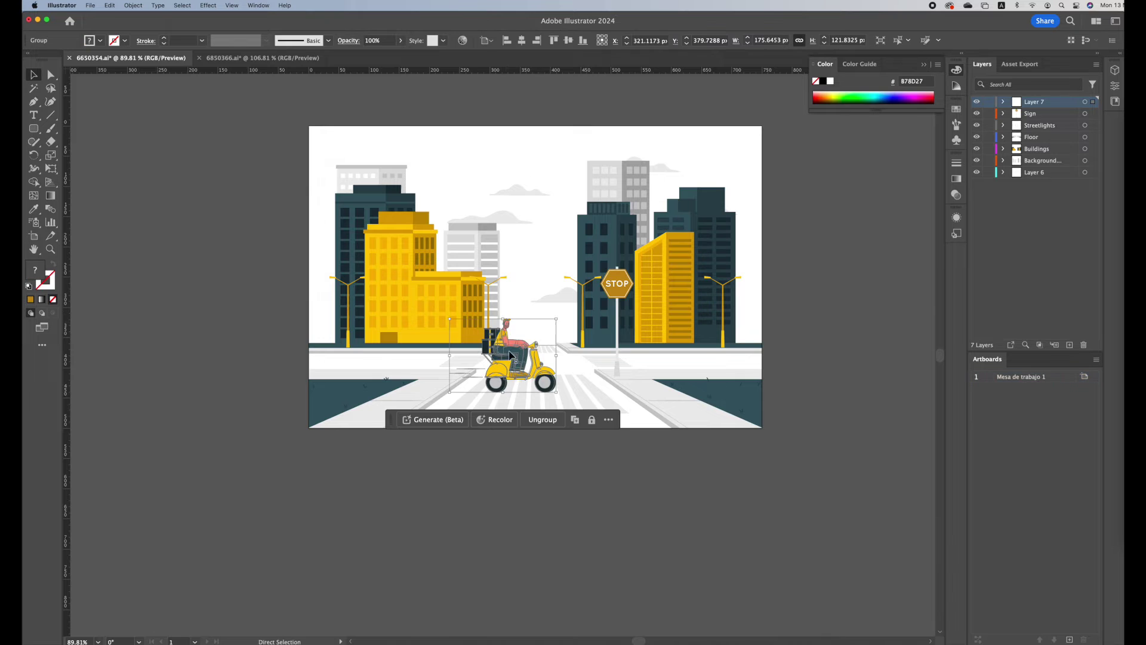
{"action": "left_click_drag", "start_coordinate": [521, 370], "coordinate": [567, 349]}
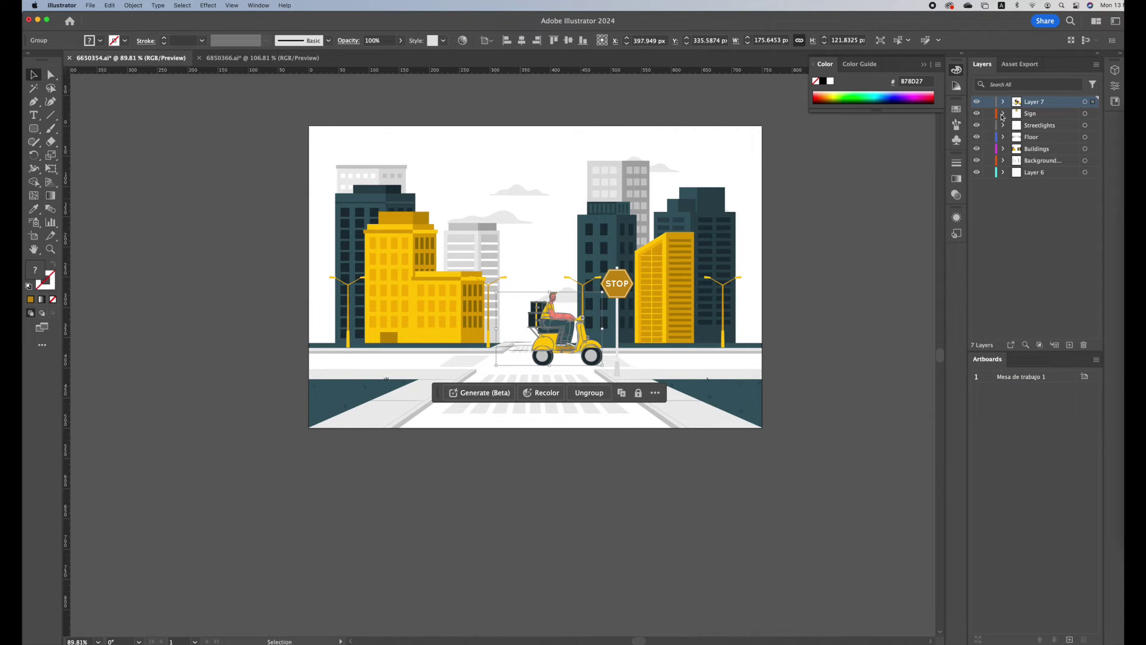
- Move the rider's layer below Sign, adjust its position, and name the layer driver
{"action": "left_click_drag", "start_coordinate": [1019, 112], "coordinate": [1021, 119]}
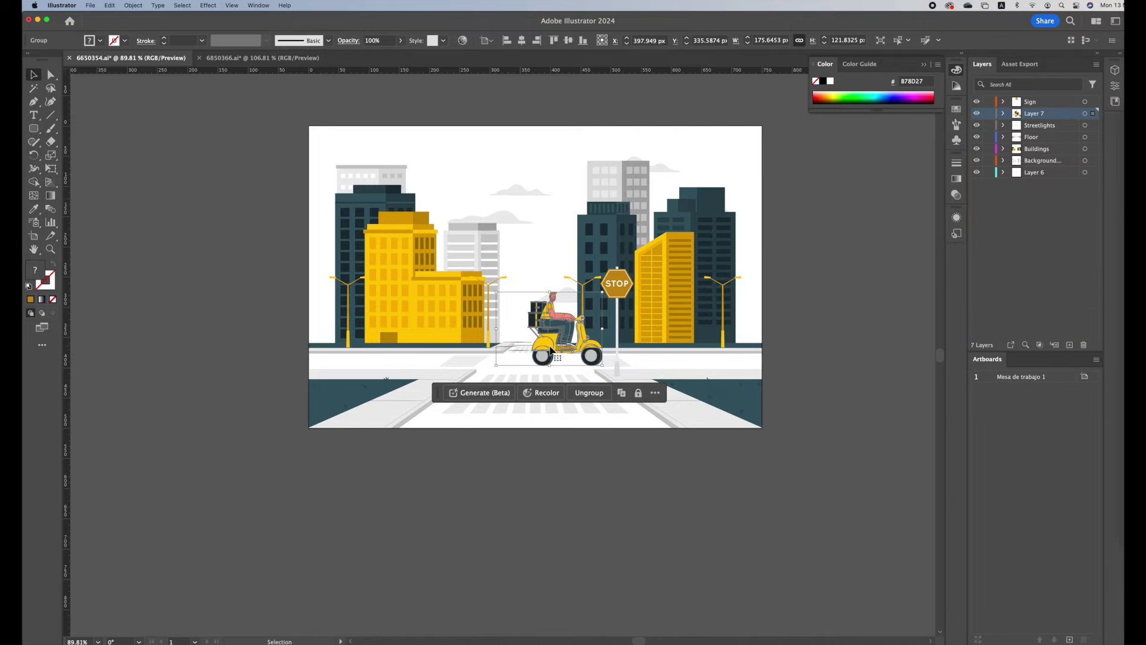
{"action": "mouse_move", "coordinate": [559, 348]}
{"action": "left_mouse_down"}
{"action": "mouse_move", "coordinate": [664, 344]}
{"action": "mouse_move", "coordinate": [541, 325]}
{"action": "mouse_move", "coordinate": [559, 335]}
{"action": "mouse_move", "coordinate": [575, 319]}
{"action": "mouse_move", "coordinate": [556, 330]}
{"action": "left_mouse_up"}
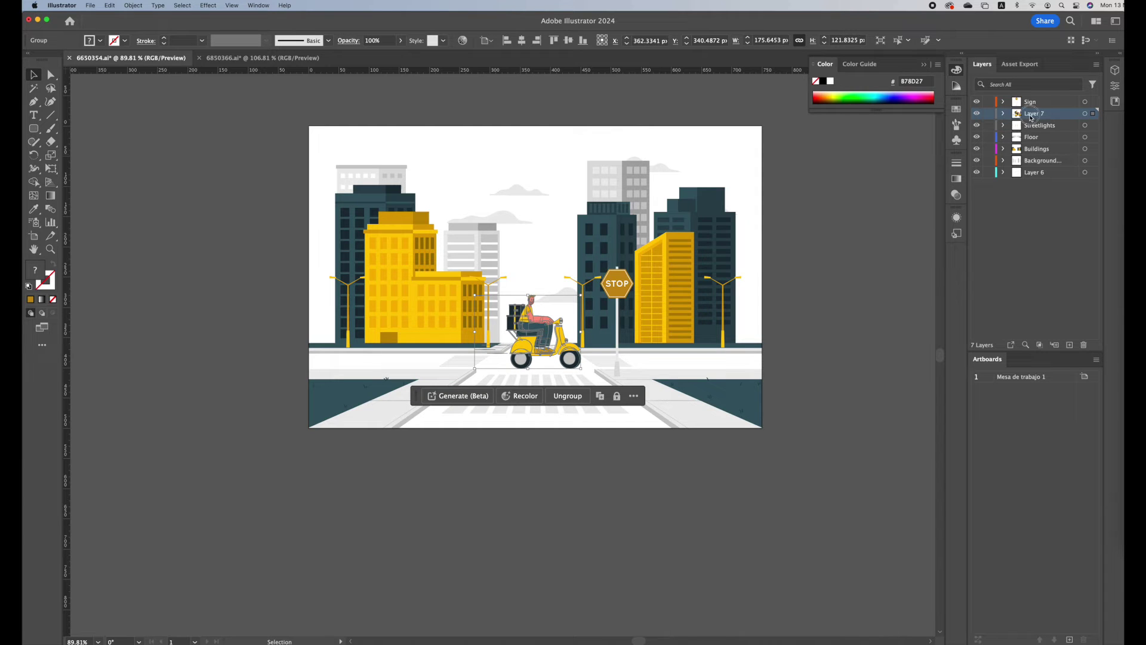
{"action": "double_click", "coordinate": [1035, 113]}
{"action": "type", "text": "driver"}
{"action": "key", "text": "Return"}
- Cut the walking character from the city scene and paste it onto a new layer at the crosswalk
{"action": "left_click", "coordinate": [215, 58]}
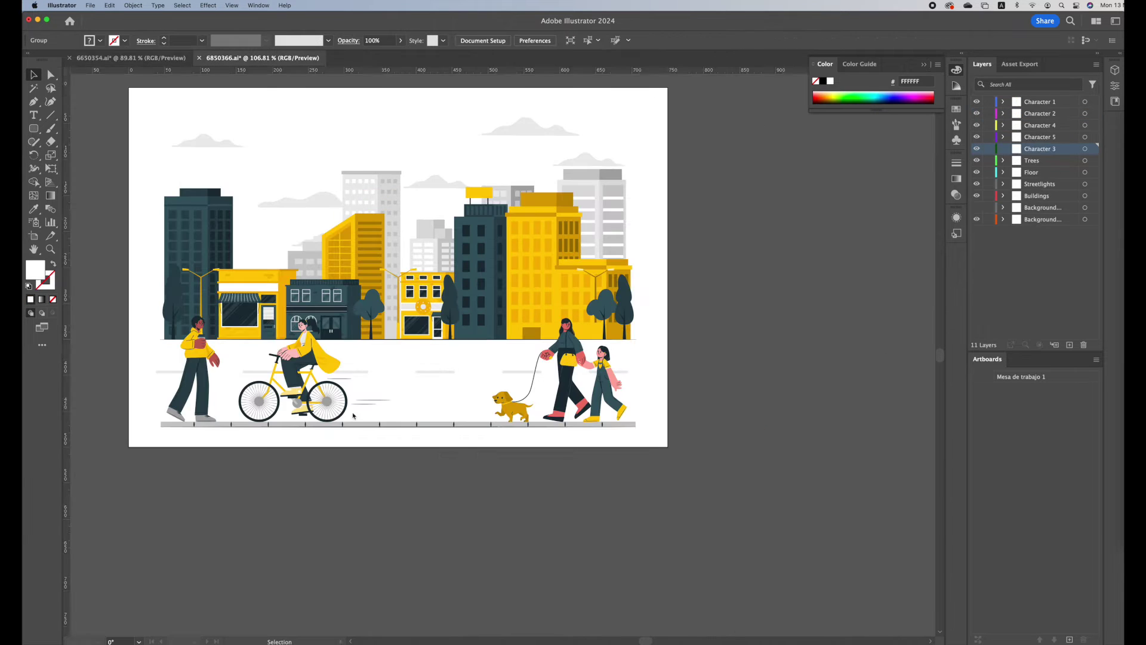
{"action": "left_click", "coordinate": [199, 364]}
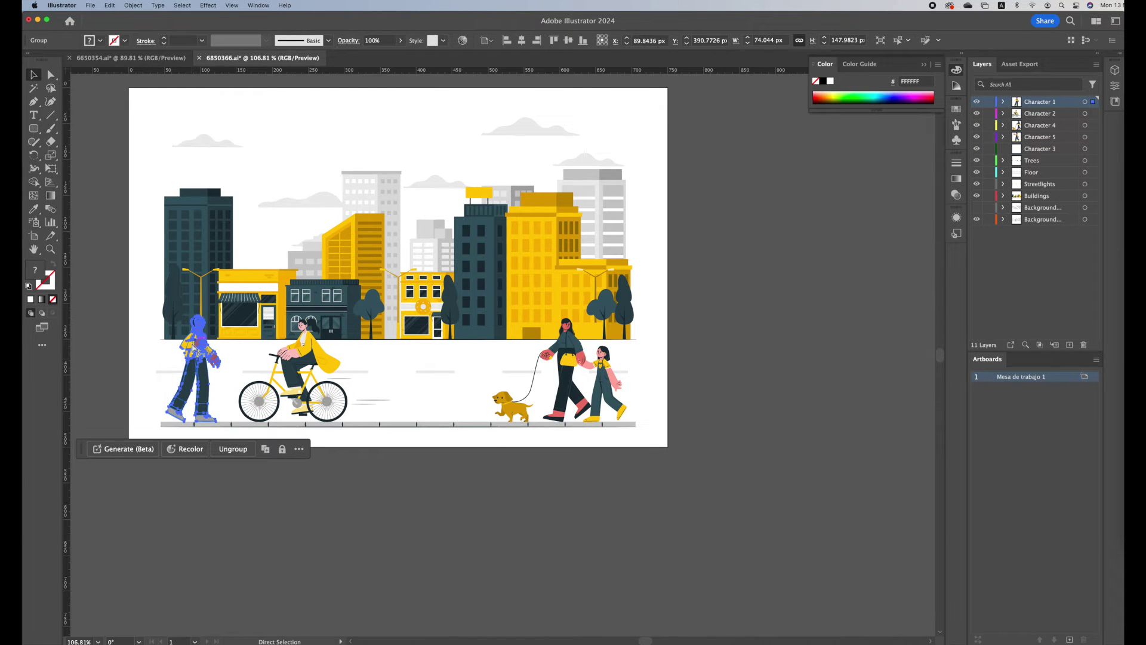
{"action": "key", "text": "super+x"}
{"action": "left_click", "coordinate": [173, 57]}
{"action": "key", "text": "super+v"}
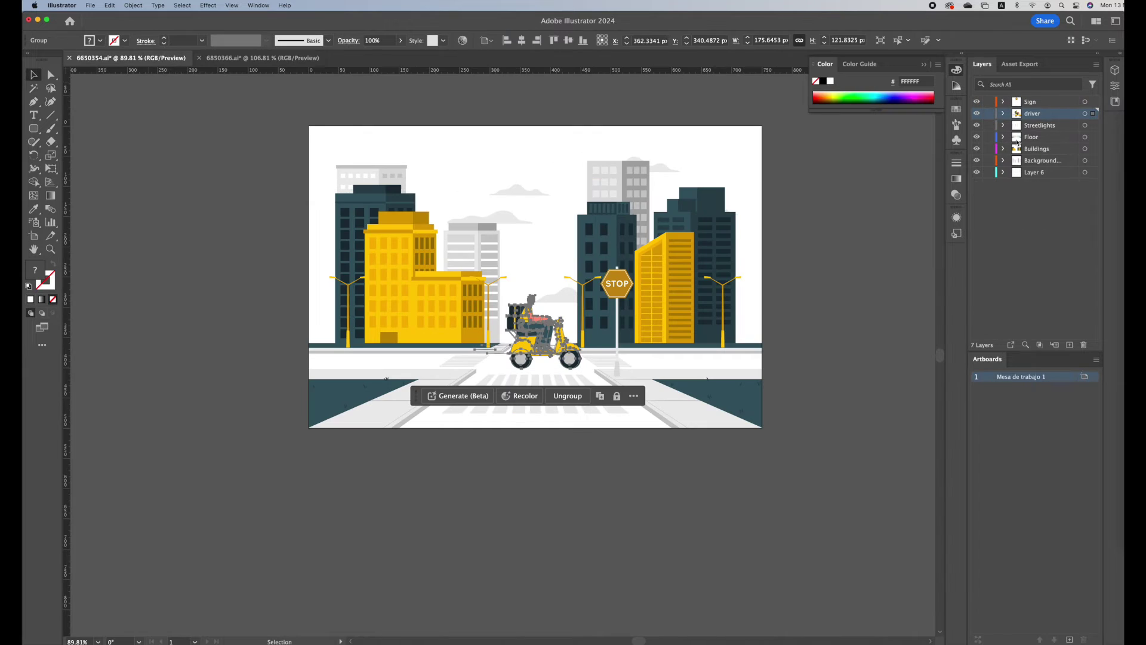
{"action": "left_click", "coordinate": [1069, 344]}
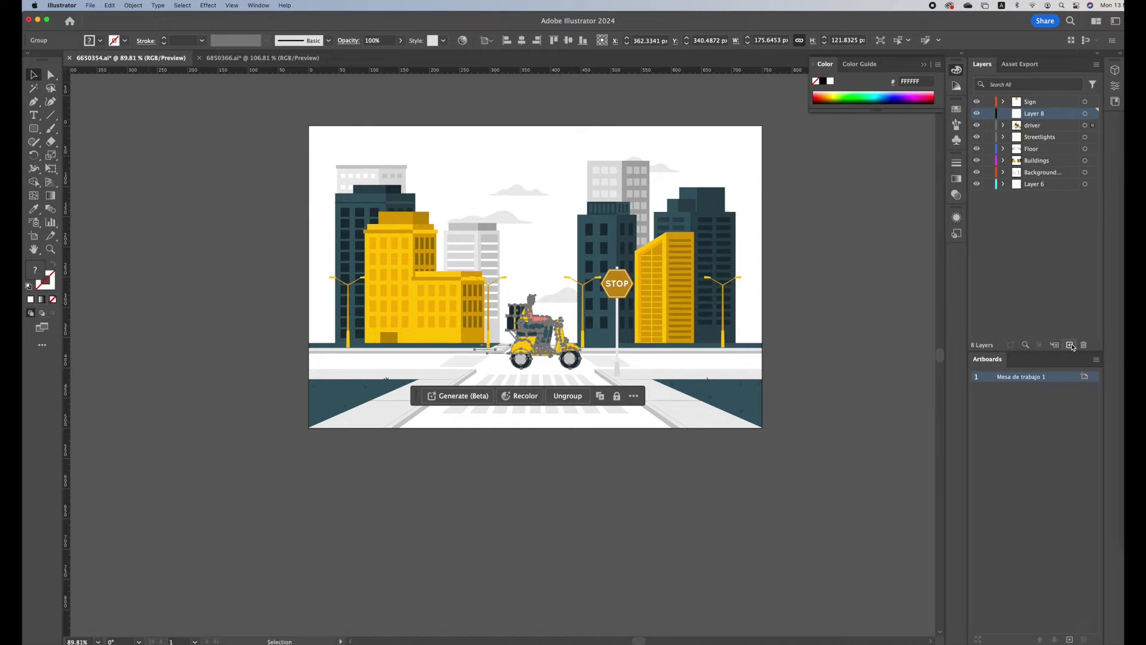
{"action": "key", "text": "super+v"}
{"action": "left_click_drag", "start_coordinate": [511, 353], "coordinate": [475, 354]}
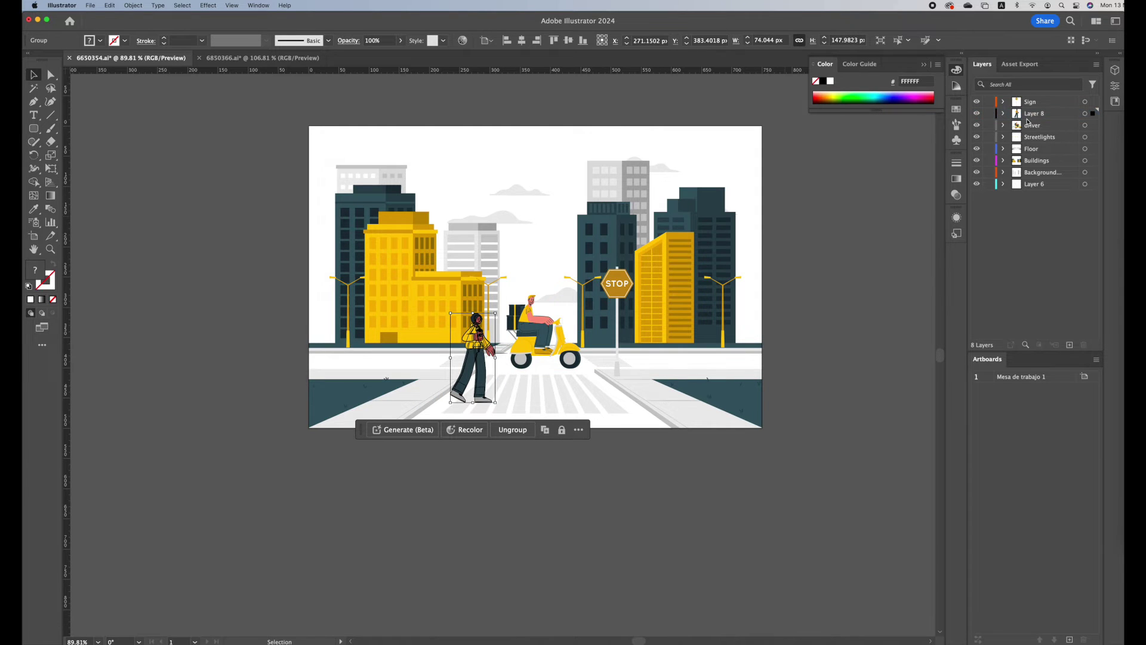
- Rename the new layer to walking
{"action": "double_click", "coordinate": [1029, 119]}
{"action": "type", "text": "walking"}
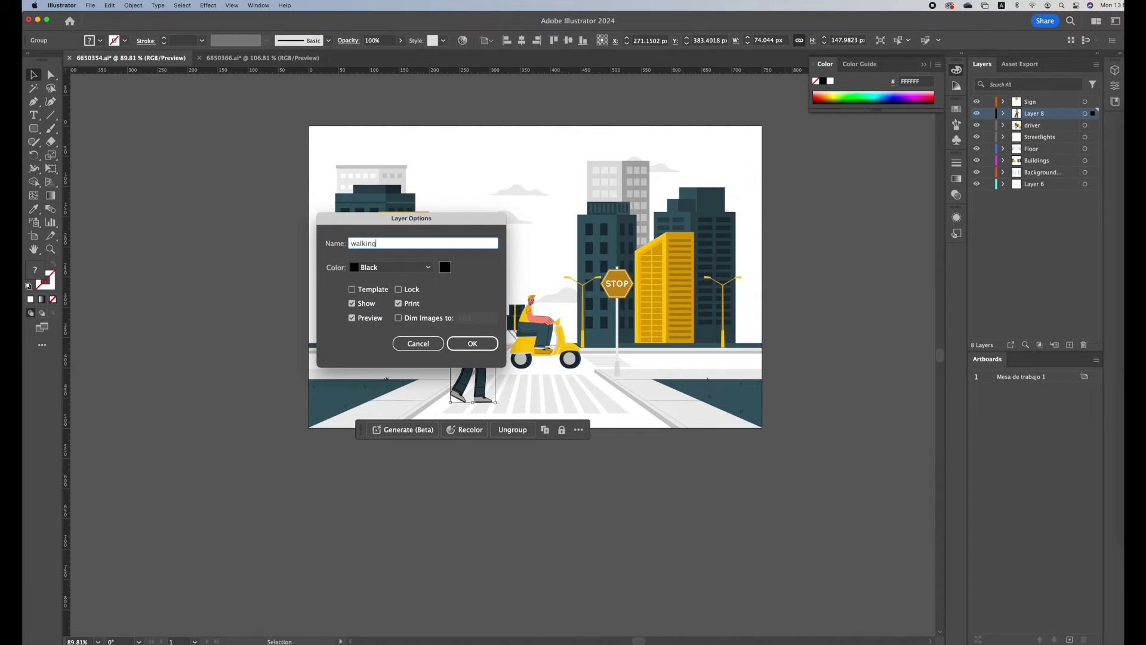
{"action": "key", "text": "Return"}
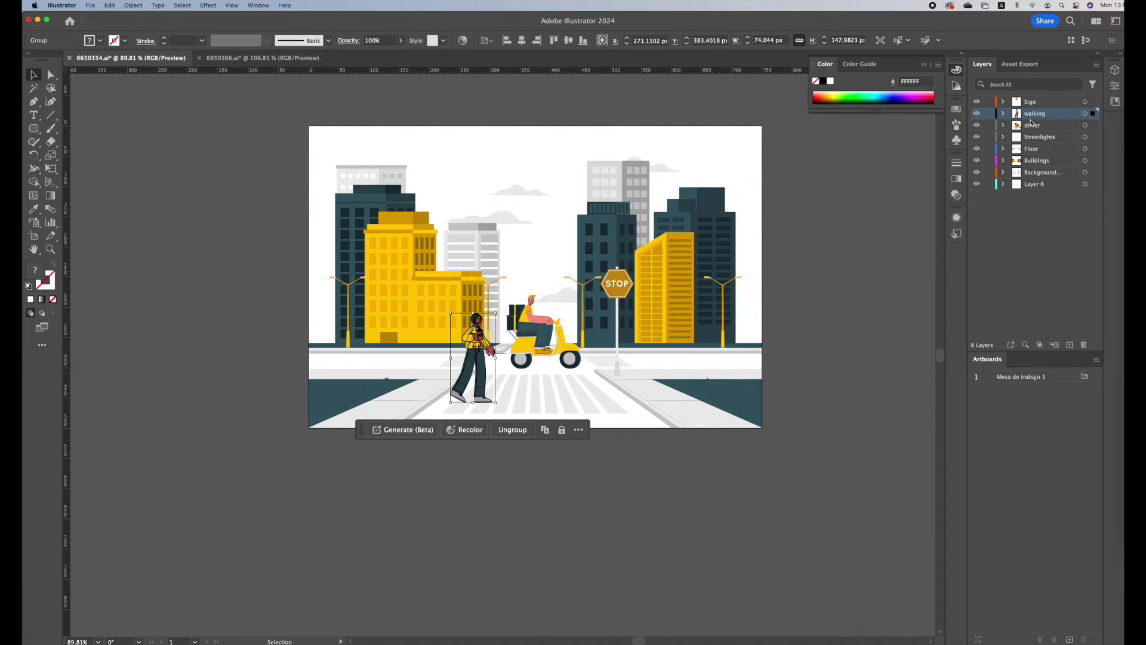
- Save the street scene as street.ai on the Desktop with the default Illustrator options
{"action": "left_click", "coordinate": [259, 425]}
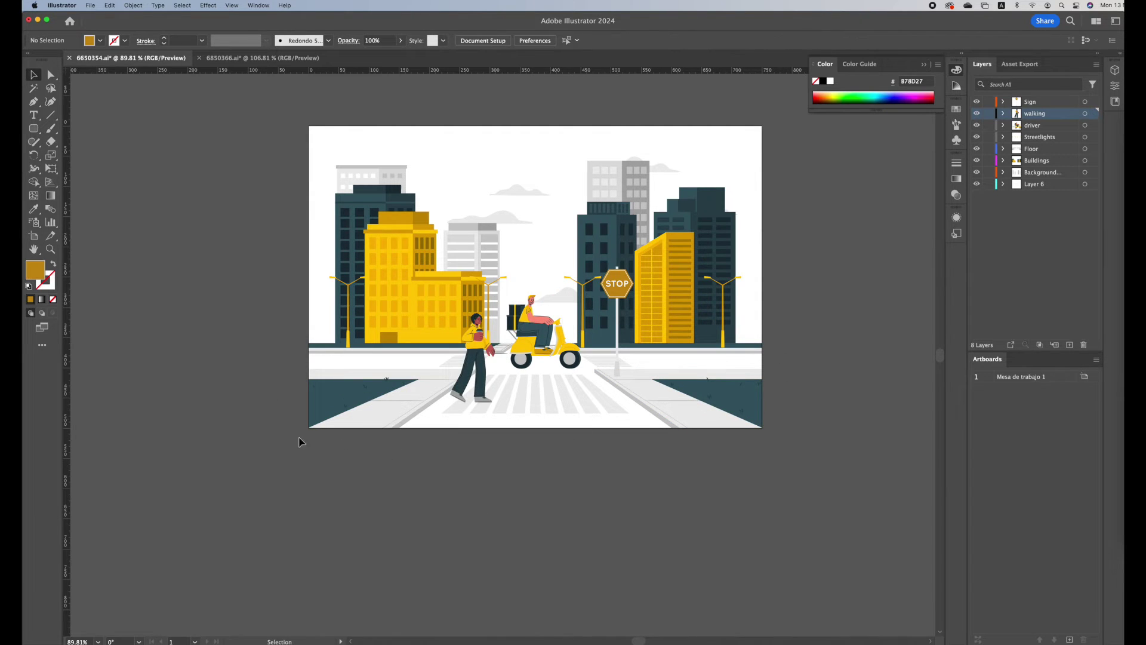
{"action": "left_click", "coordinate": [91, 6]}
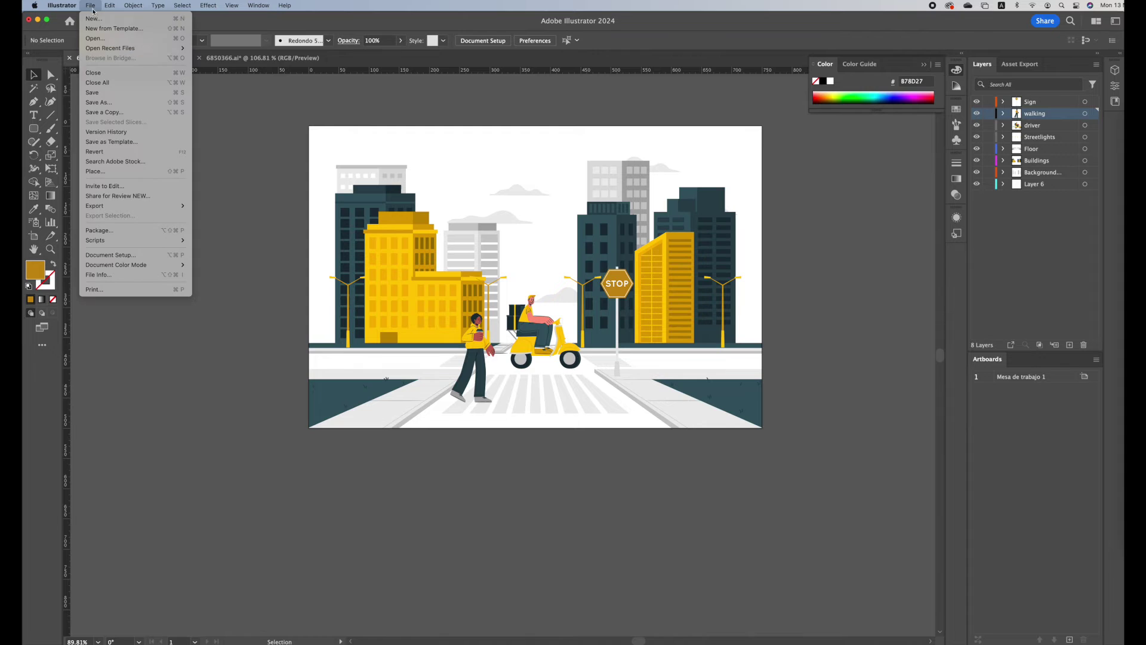
{"action": "left_click", "coordinate": [101, 93]}
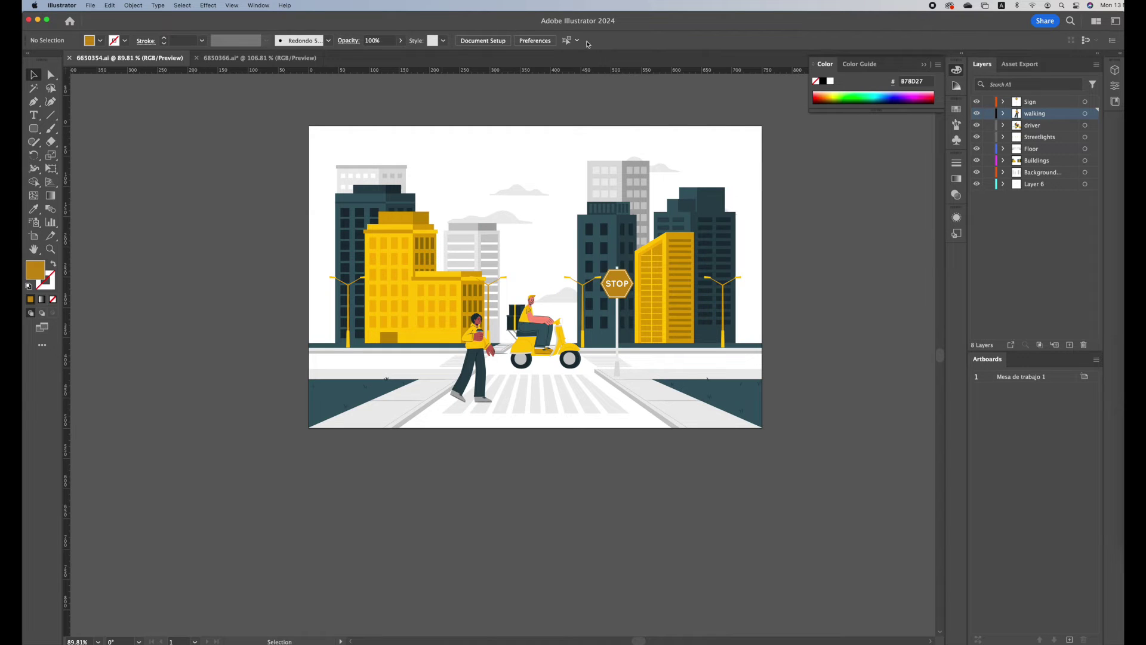
{"action": "left_click", "coordinate": [90, 5]}
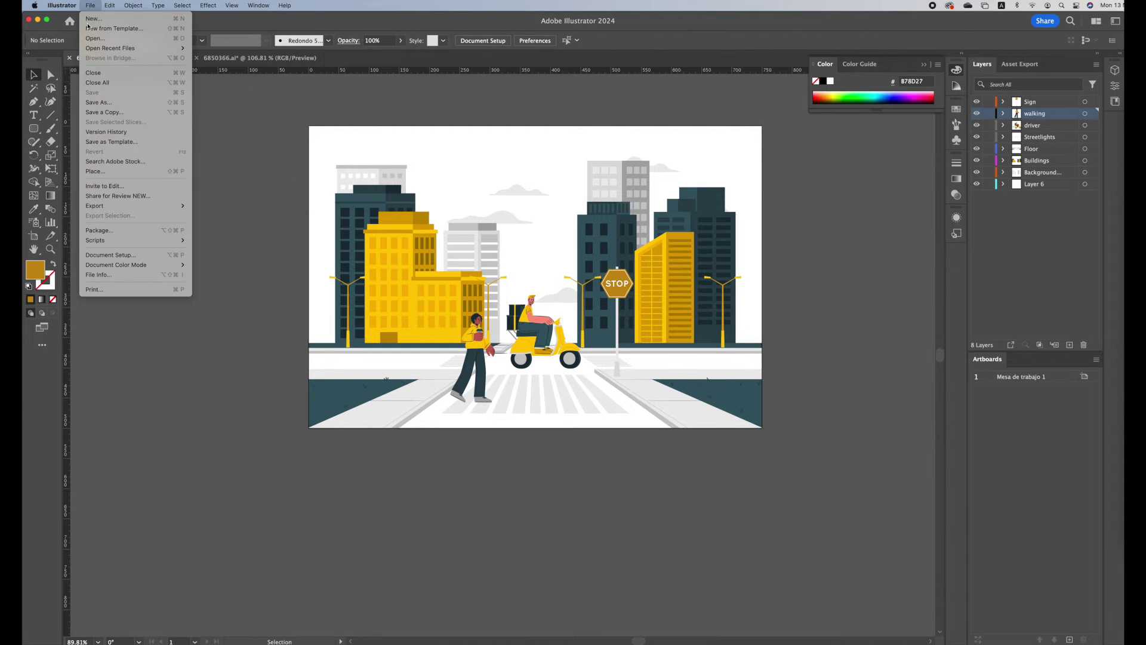
{"action": "left_click", "coordinate": [119, 107]}
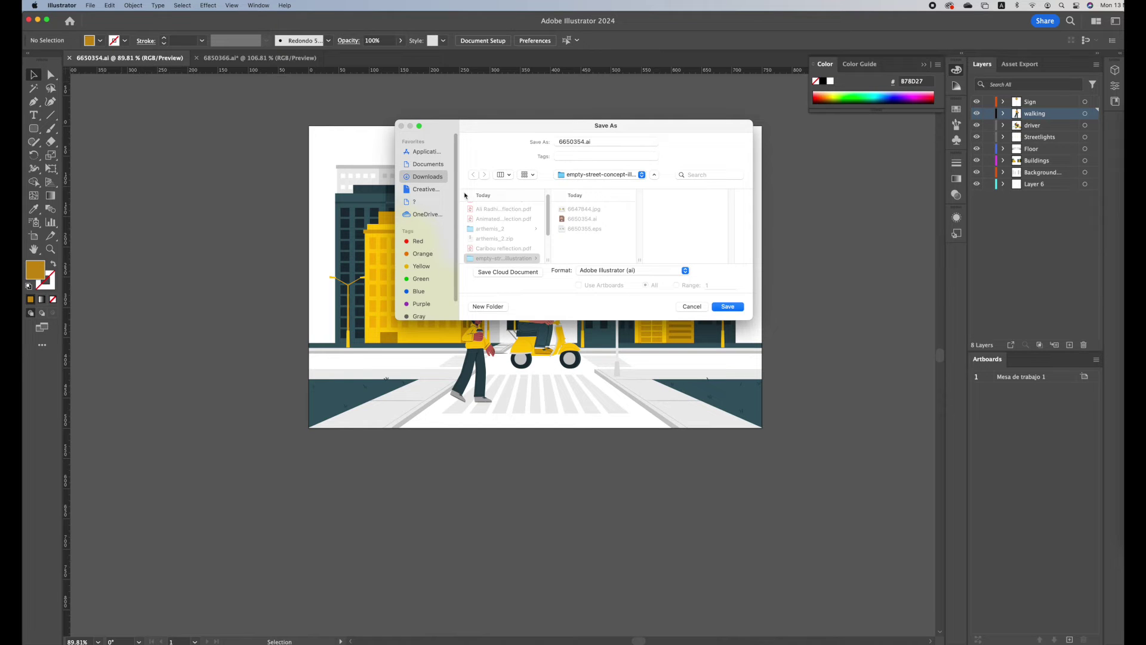
{"action": "left_click", "coordinate": [577, 174]}
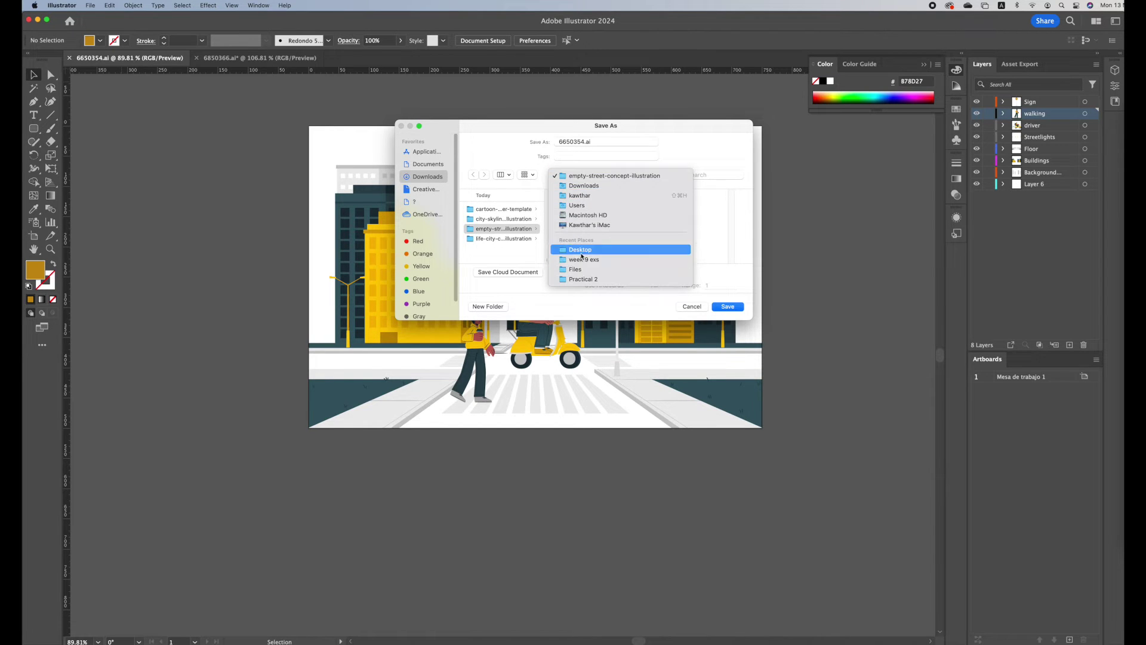
{"action": "left_click", "coordinate": [582, 250]}
{"action": "double_click", "coordinate": [577, 142]}
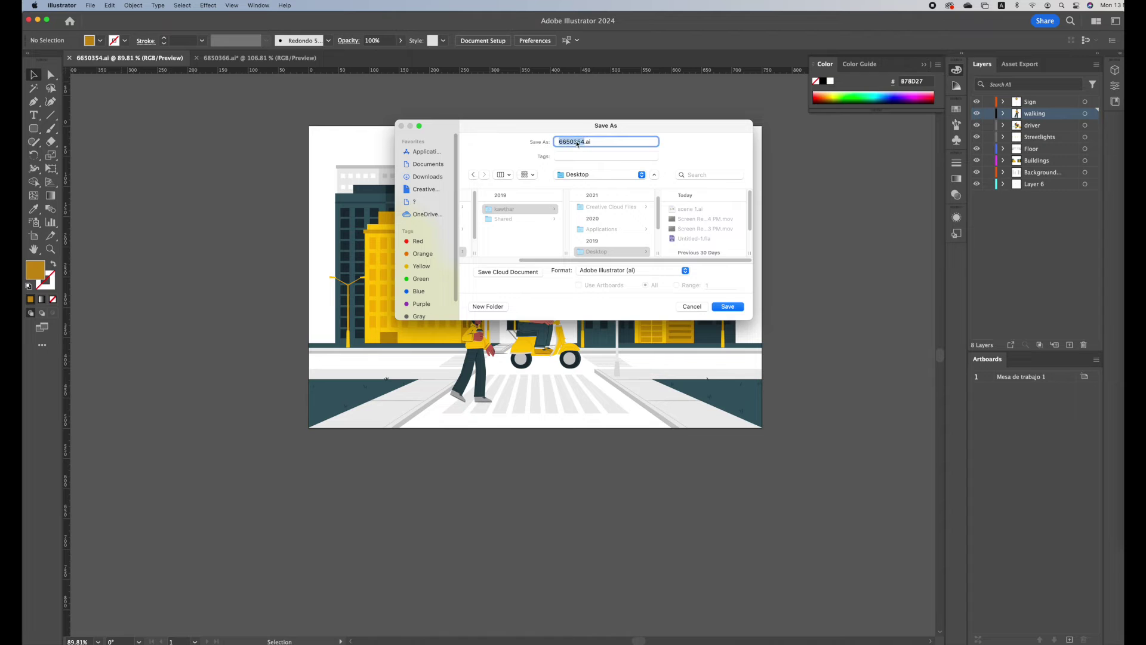
{"action": "type", "text": "street"}
{"action": "left_click", "coordinate": [729, 307]}
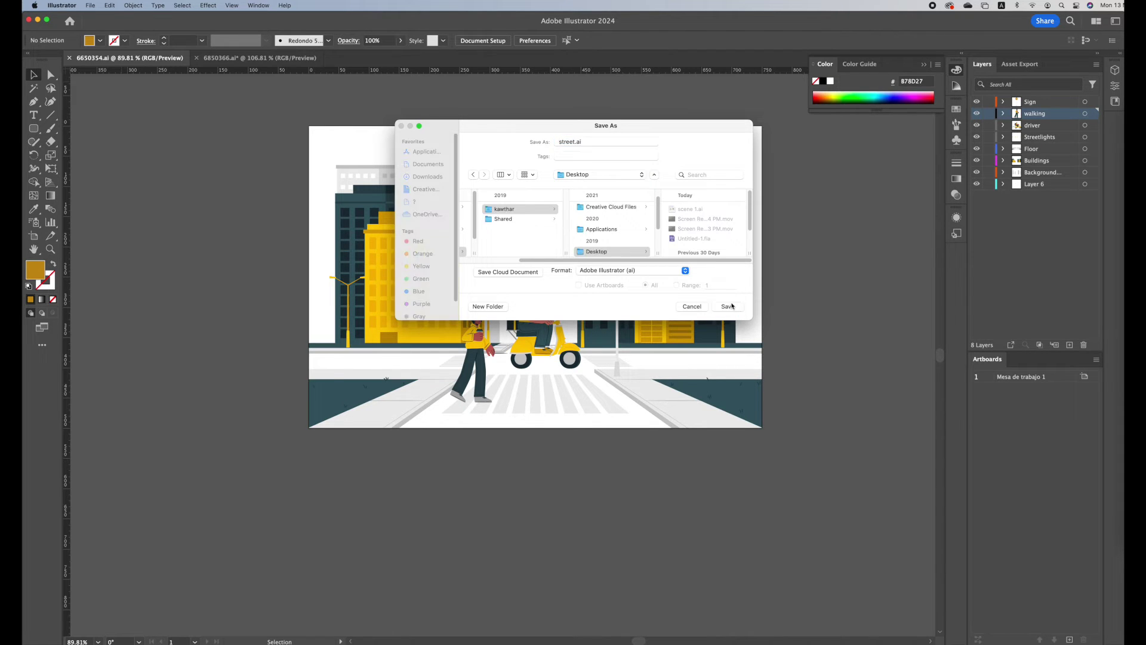
{"action": "left_click", "coordinate": [289, 447]}
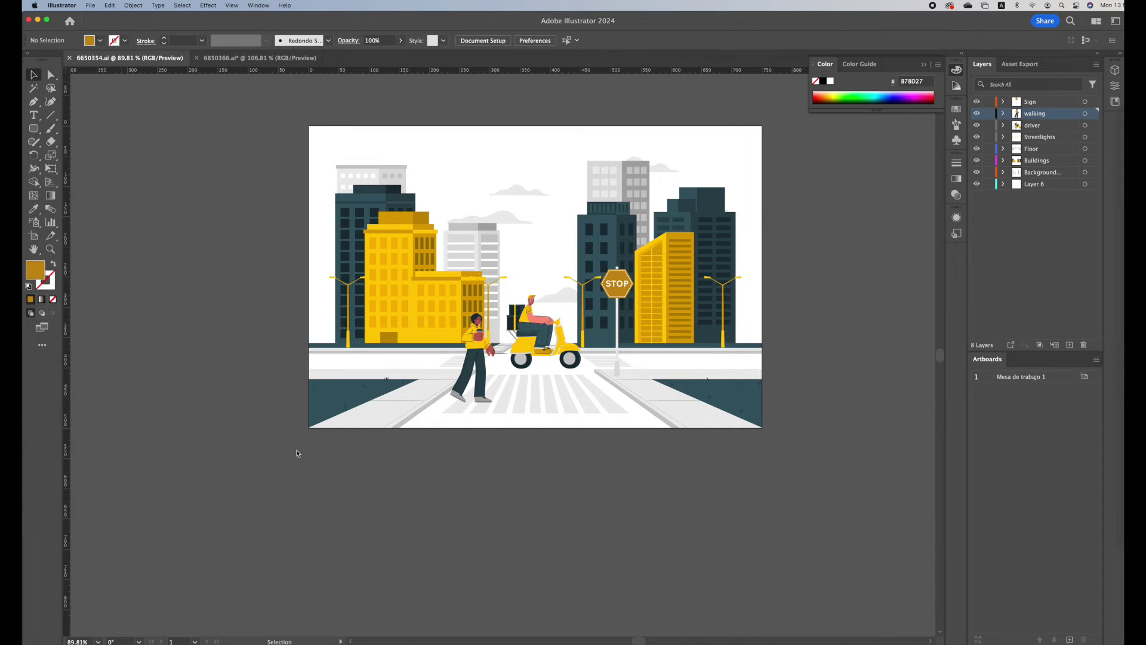
{"action": "left_click", "coordinate": [1135, 463]}
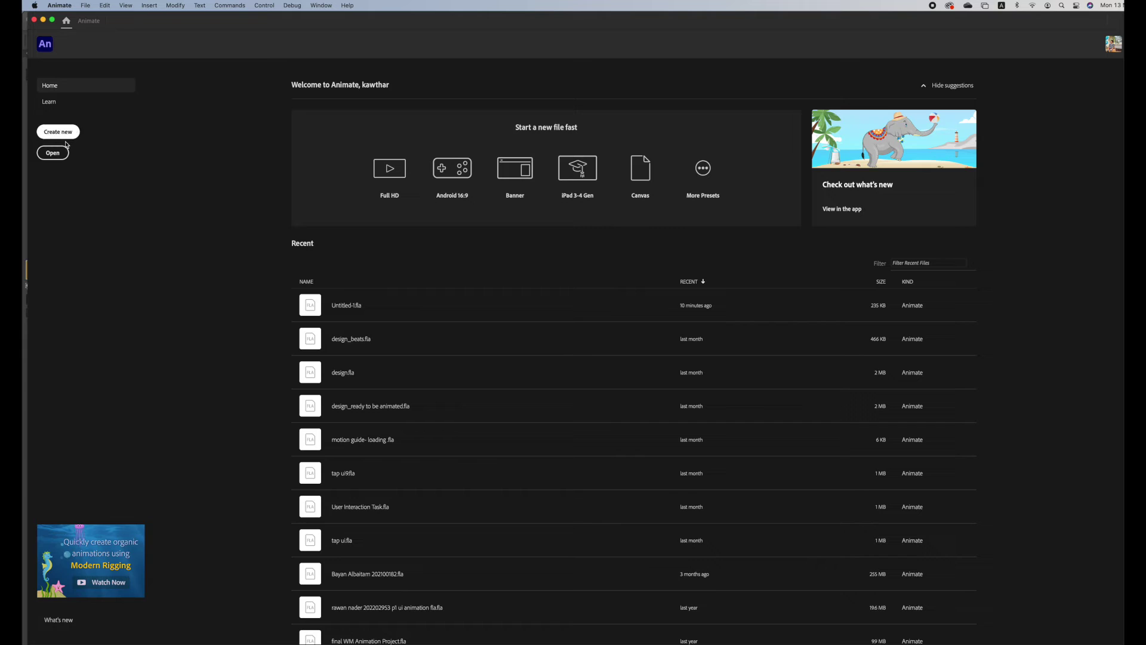
- Create a new Animate document from the Banner preset sized 1920 × 1080
{"action": "left_click", "coordinate": [520, 203]}
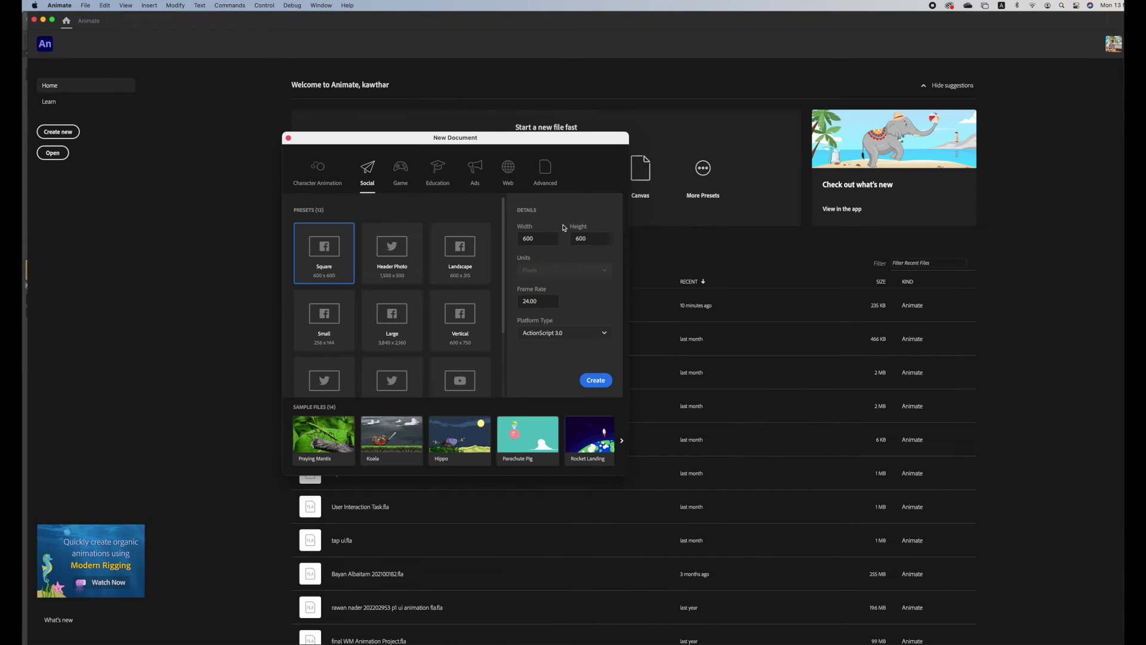
{"action": "double_click", "coordinate": [541, 240]}
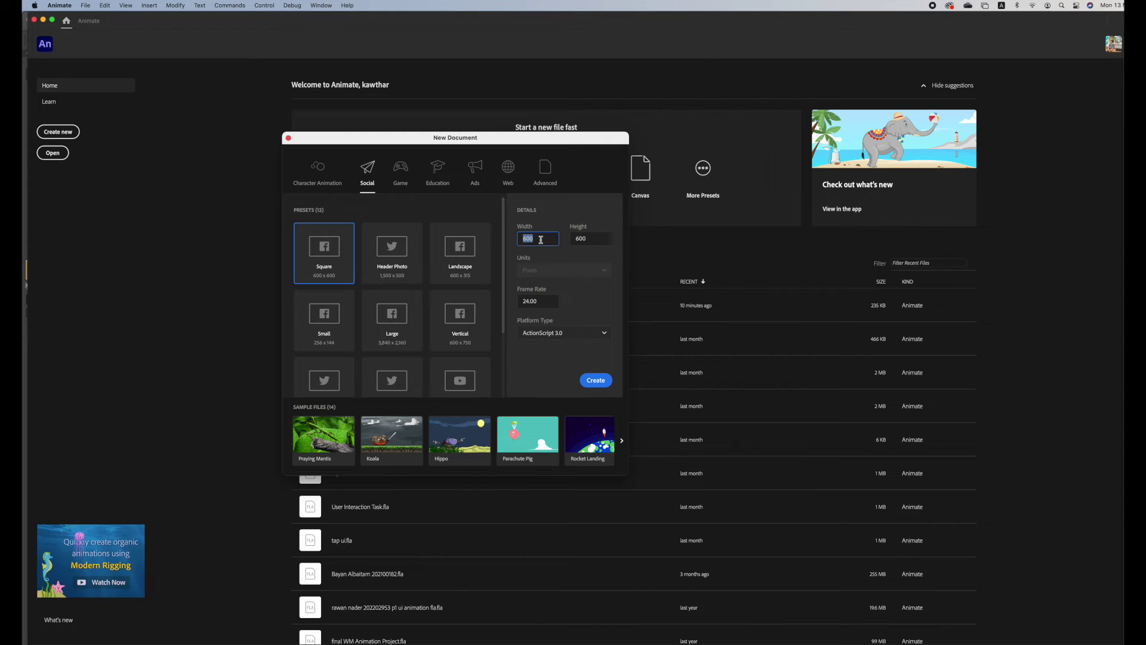
{"action": "type", "text": "1920"}
{"action": "double_click", "coordinate": [597, 239]}
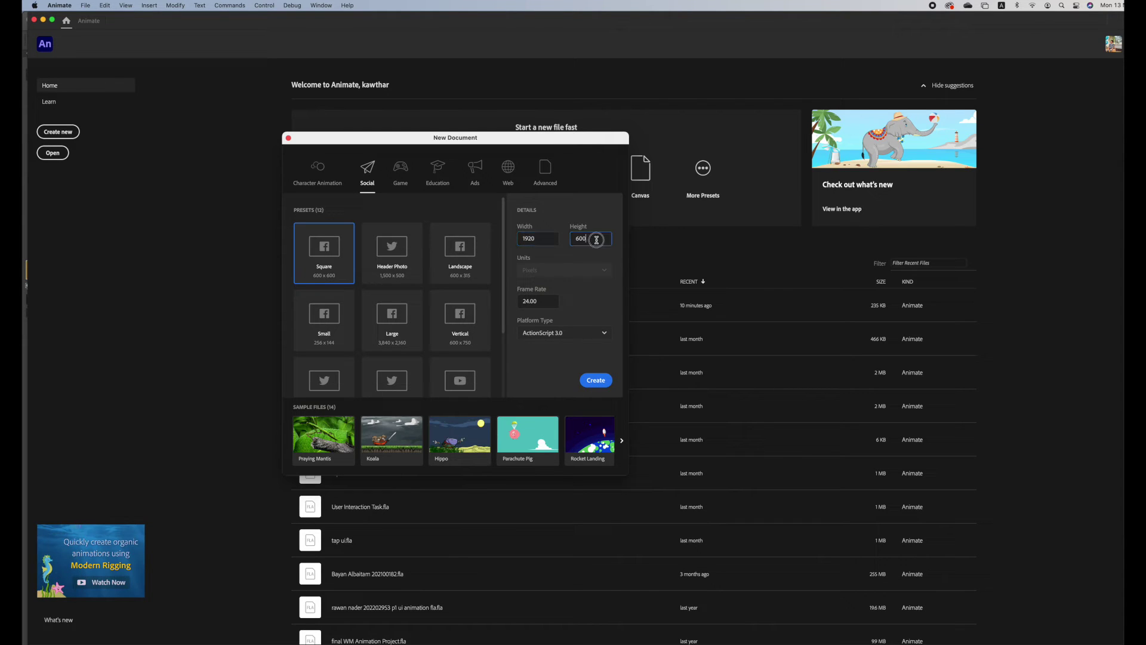
{"action": "type", "text": "108"}
{"action": "left_click", "coordinate": [596, 381]}
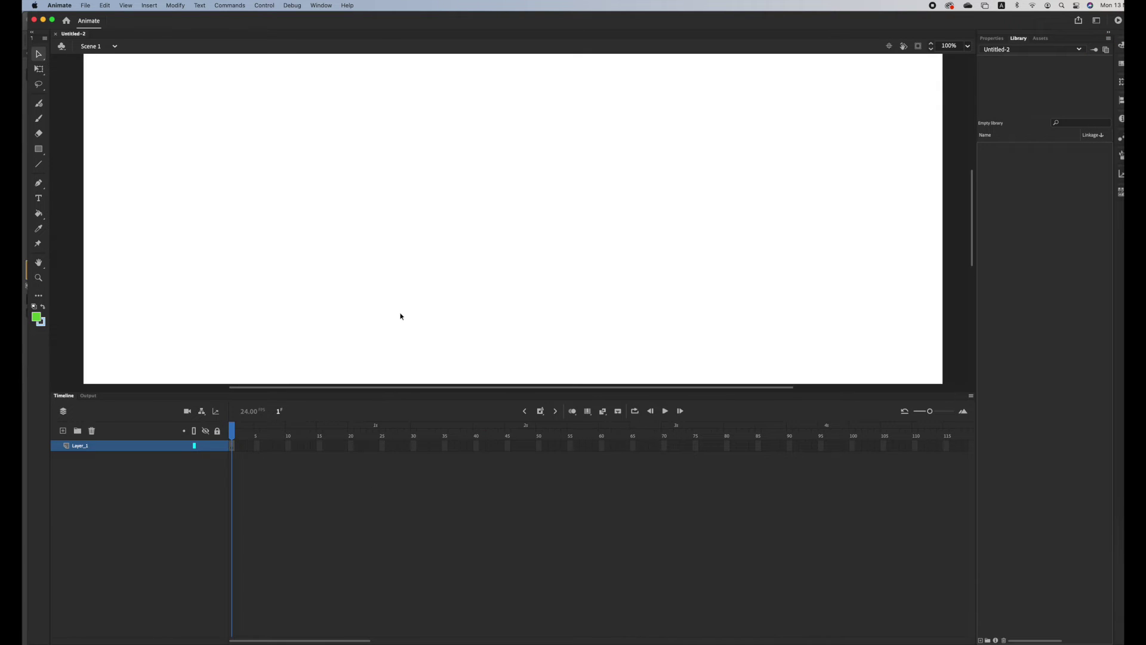
- Zoom out and import street.ai onto the stage with all its layers
{"action": "key", "text": "super+minus"}
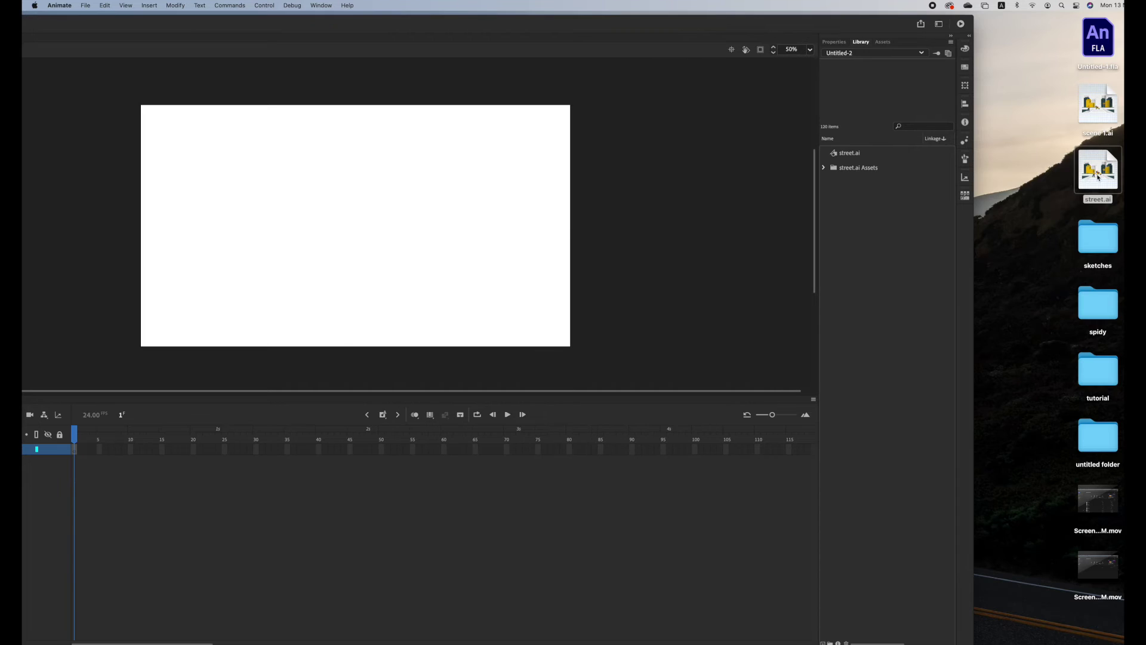
{"action": "left_click_drag", "start_coordinate": [1098, 177], "coordinate": [328, 229]}
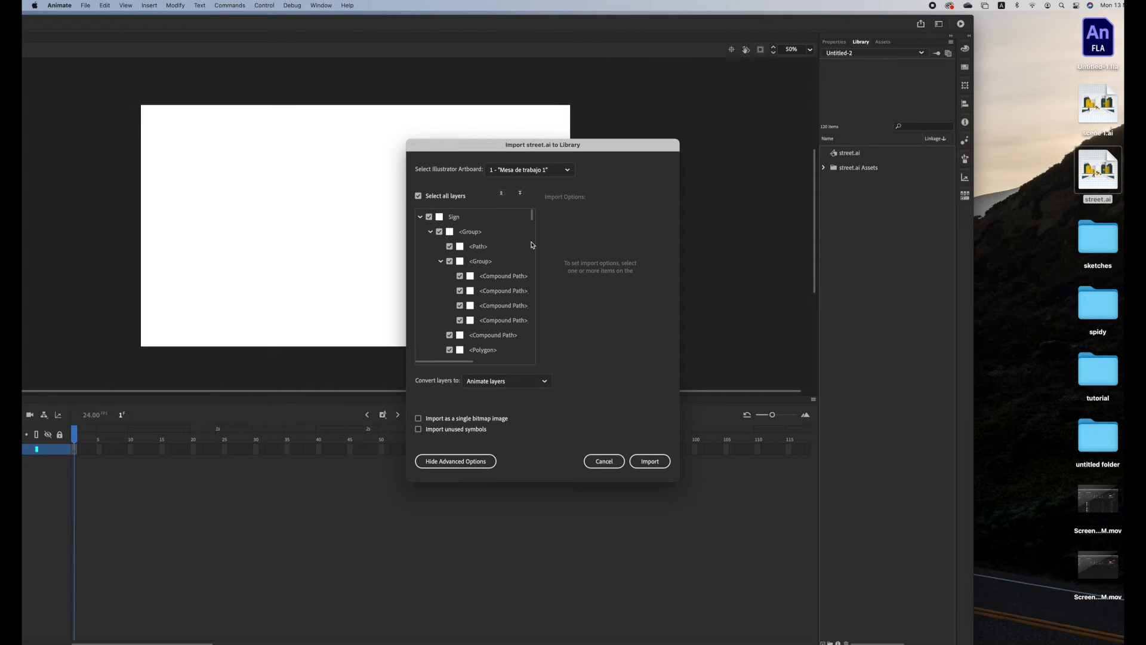
{"action": "left_click", "coordinate": [650, 465]}
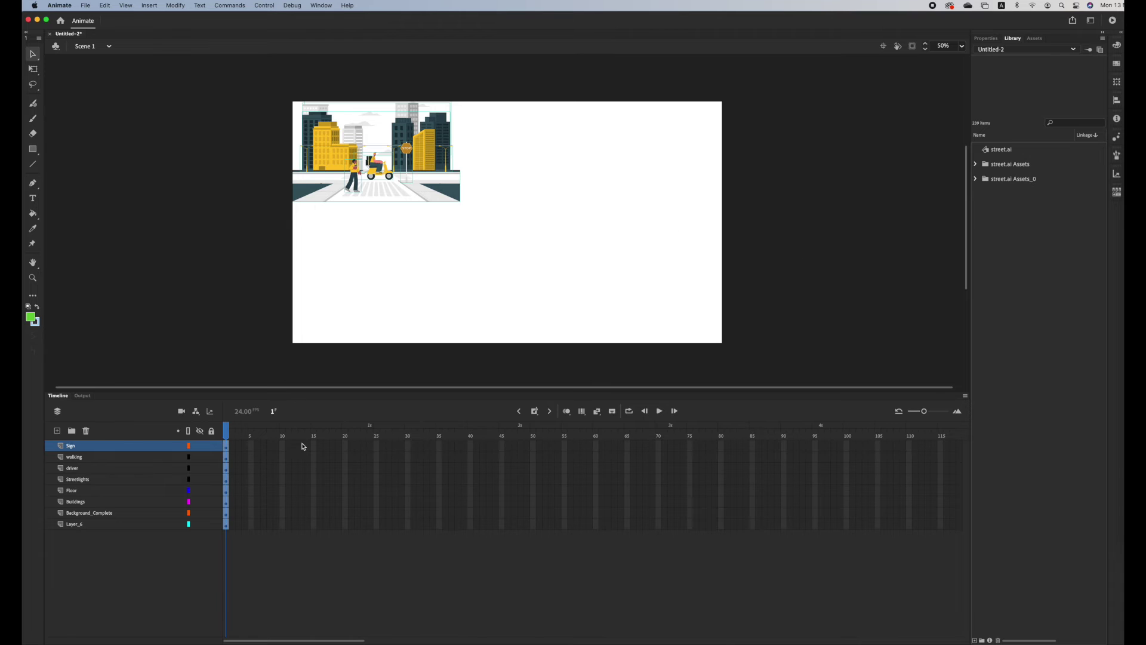
{"action": "left_click", "coordinate": [89, 525], "text": "shift"}
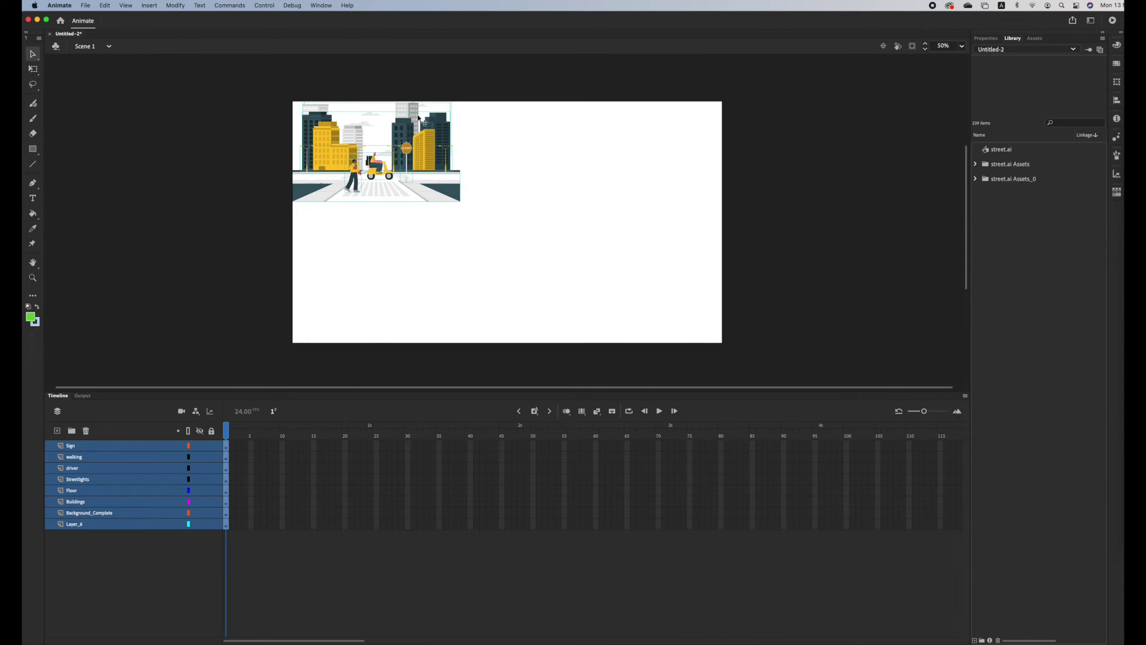
{"action": "left_click", "coordinate": [205, 95]}
- Scale up and reposition the street artwork with Free Transform until it covers the stage
{"action": "left_click_drag", "start_coordinate": [235, 81], "coordinate": [538, 269]}
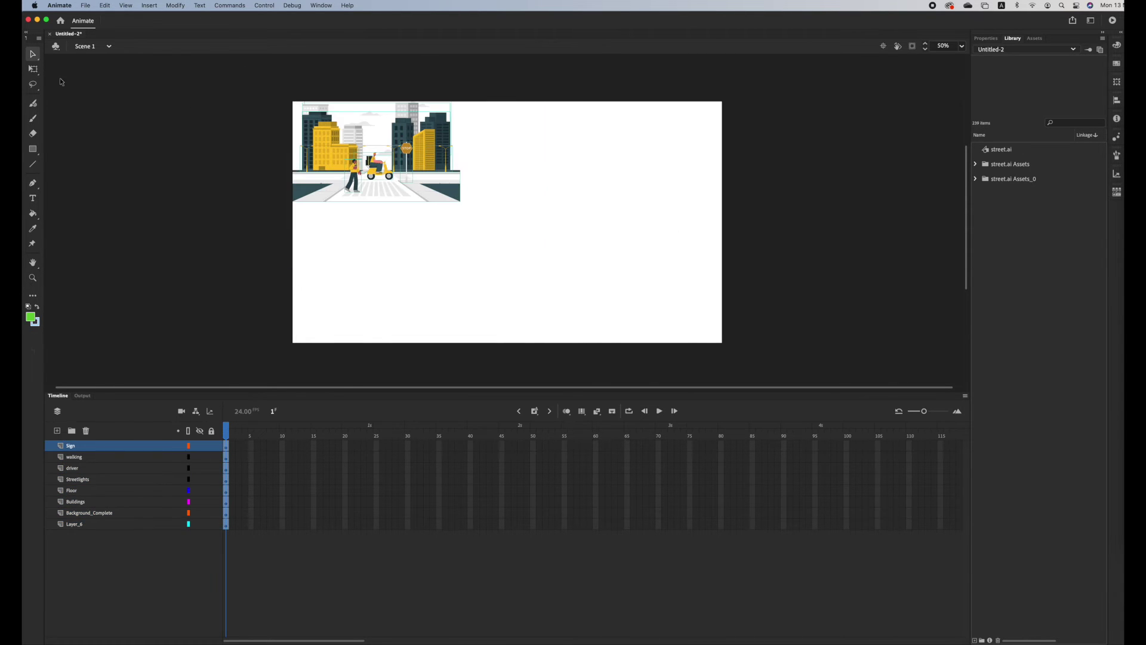
{"action": "left_click", "coordinate": [32, 69]}
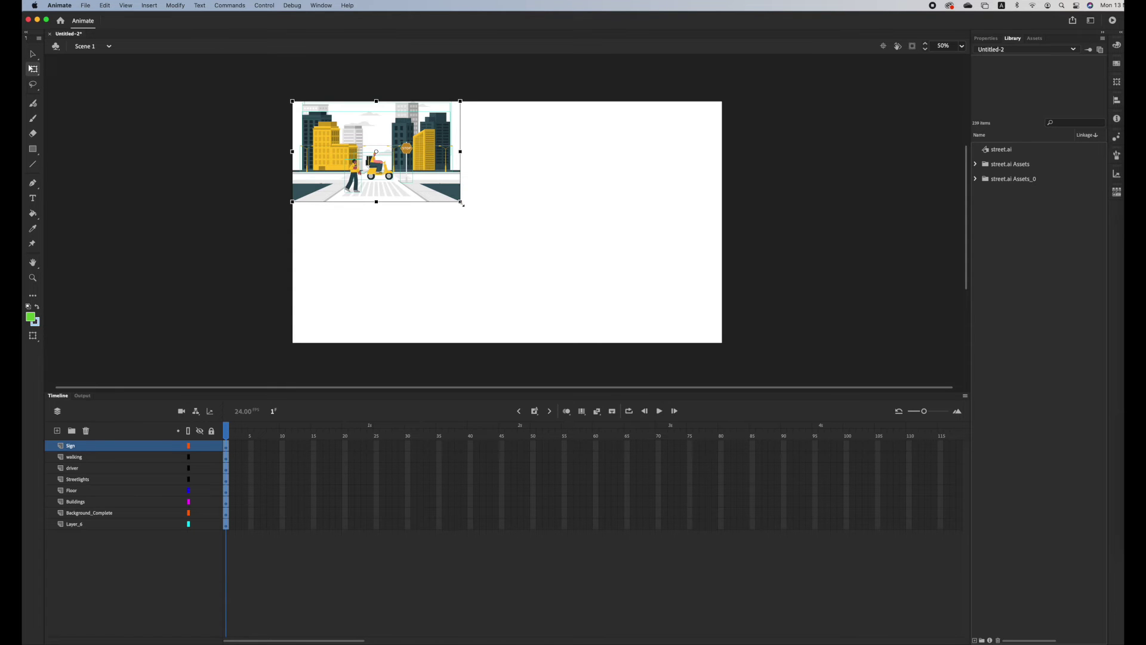
{"action": "left_click_drag", "start_coordinate": [462, 203], "coordinate": [566, 265], "text": "alt"}
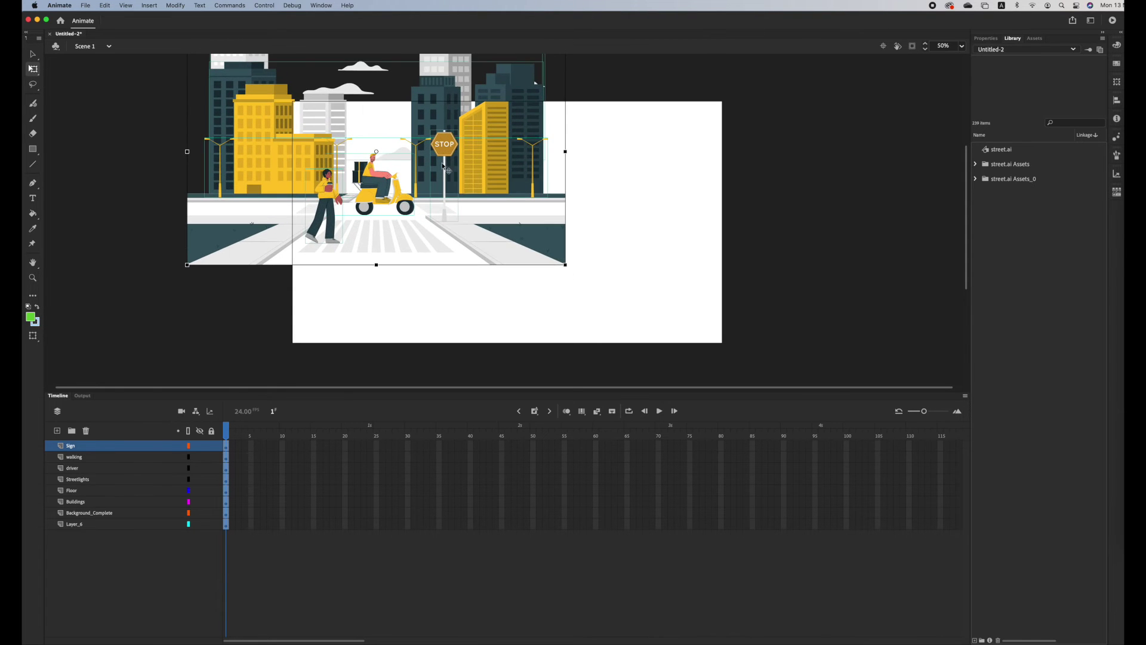
{"action": "left_click_drag", "start_coordinate": [443, 167], "coordinate": [543, 239]}
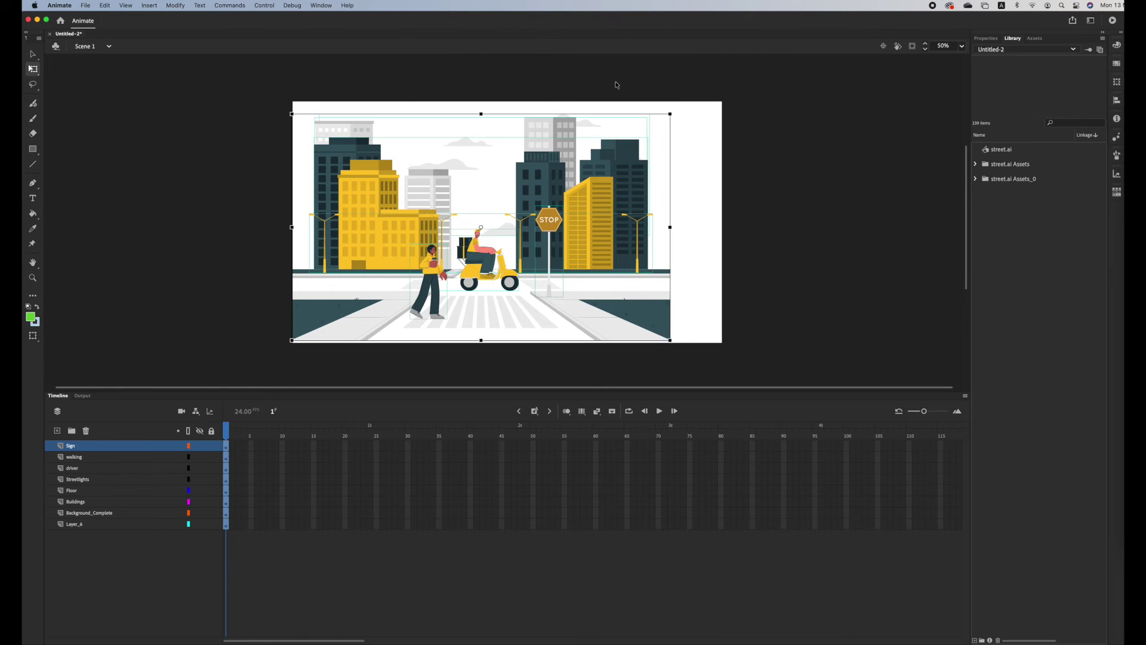
{"action": "left_click_drag", "start_coordinate": [671, 118], "coordinate": [703, 95], "text": "alt"}
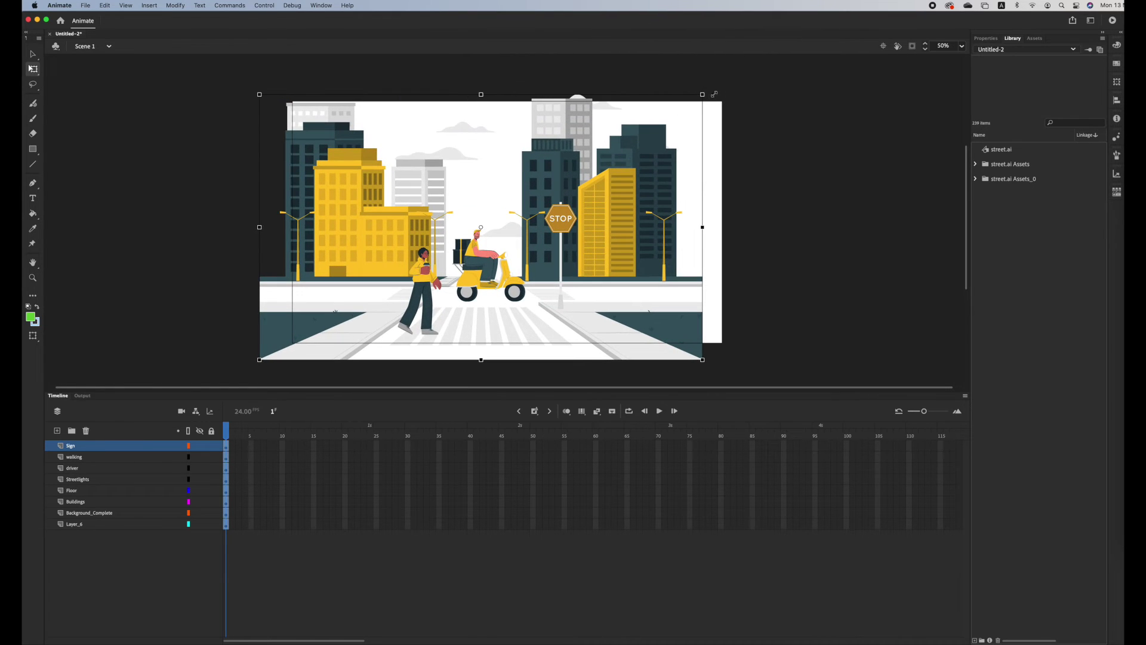
{"action": "mouse_move", "coordinate": [641, 221]}
{"action": "left_mouse_down"}
{"action": "mouse_move", "coordinate": [679, 235]}
{"action": "mouse_move", "coordinate": [647, 204]}
{"action": "left_mouse_up"}
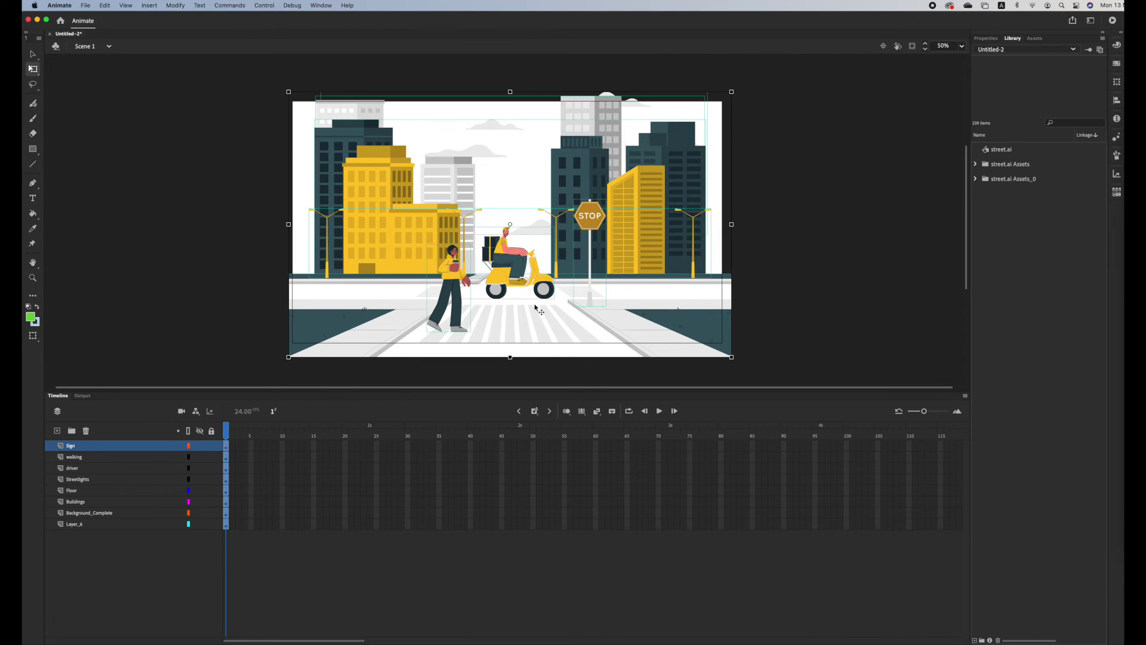
{"action": "left_click", "coordinate": [248, 278]}
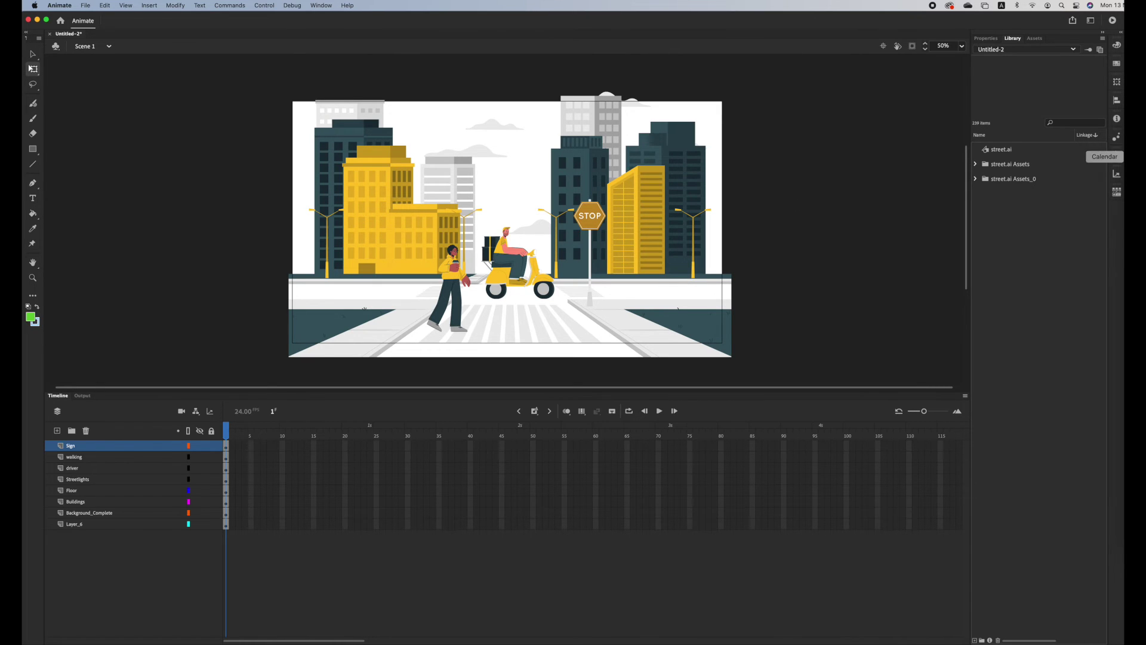
- Open 2208738.ai from Downloads > cartoon-man-character-template in Illustrator
{"action": "key", "text": "super+Tab"}
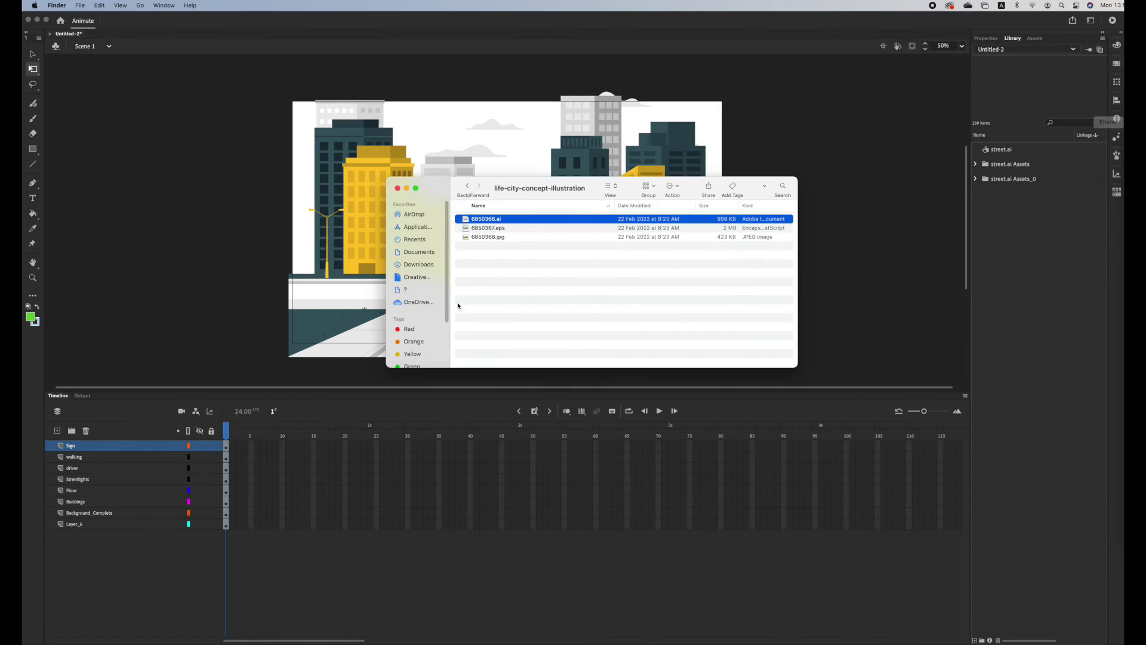
{"action": "left_click", "coordinate": [467, 188]}
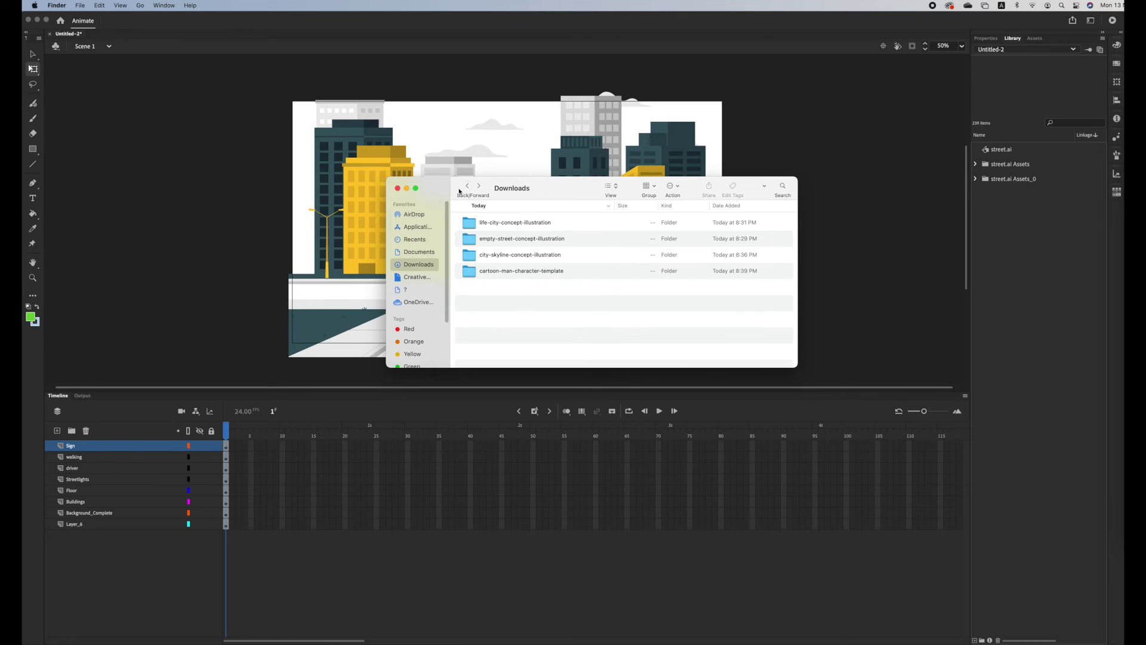
{"action": "double_click", "coordinate": [509, 271]}
{"action": "double_click", "coordinate": [505, 237]}
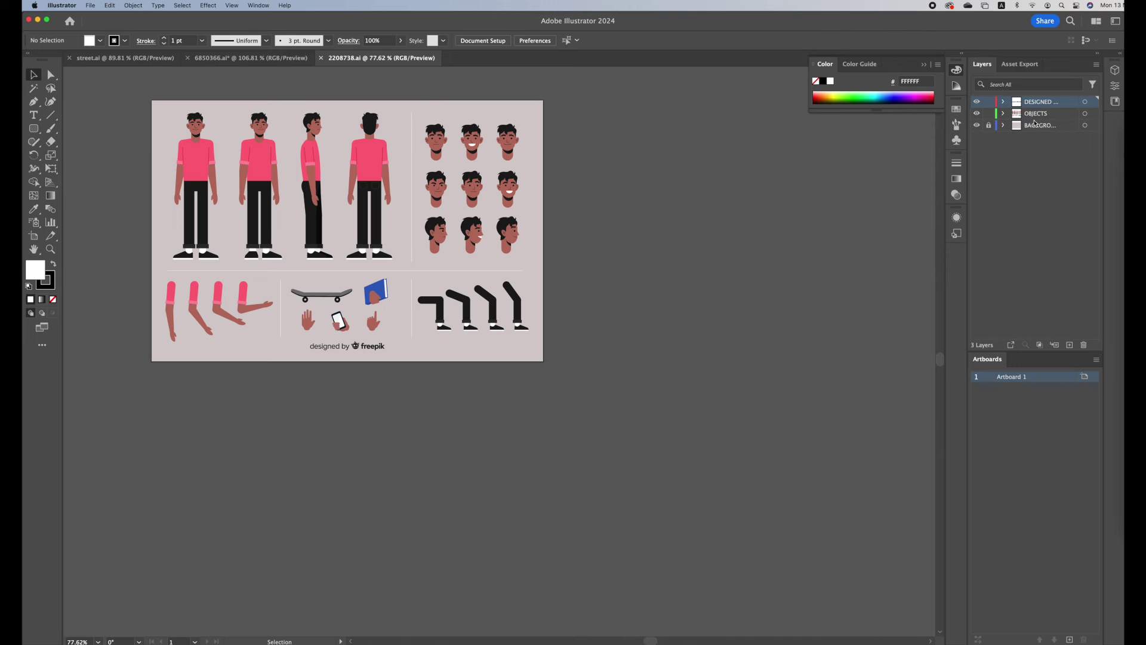
- Cut the smiling head from the sheet and delete all remaining artwork
{"action": "left_click", "coordinate": [976, 116]}
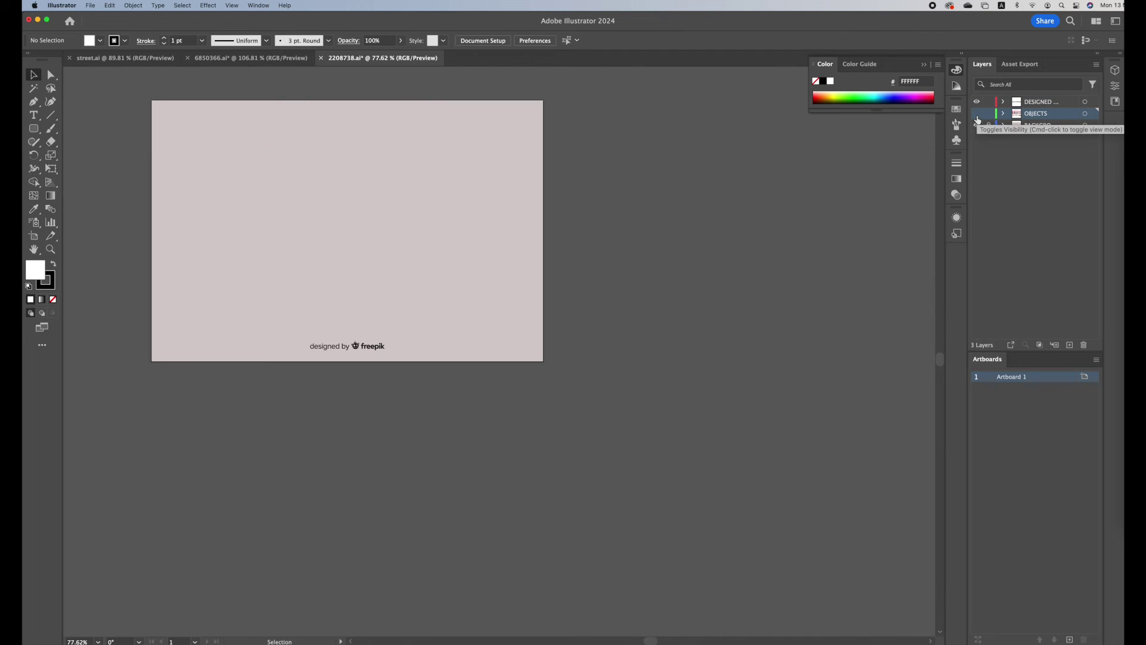
{"action": "left_click", "coordinate": [976, 115]}
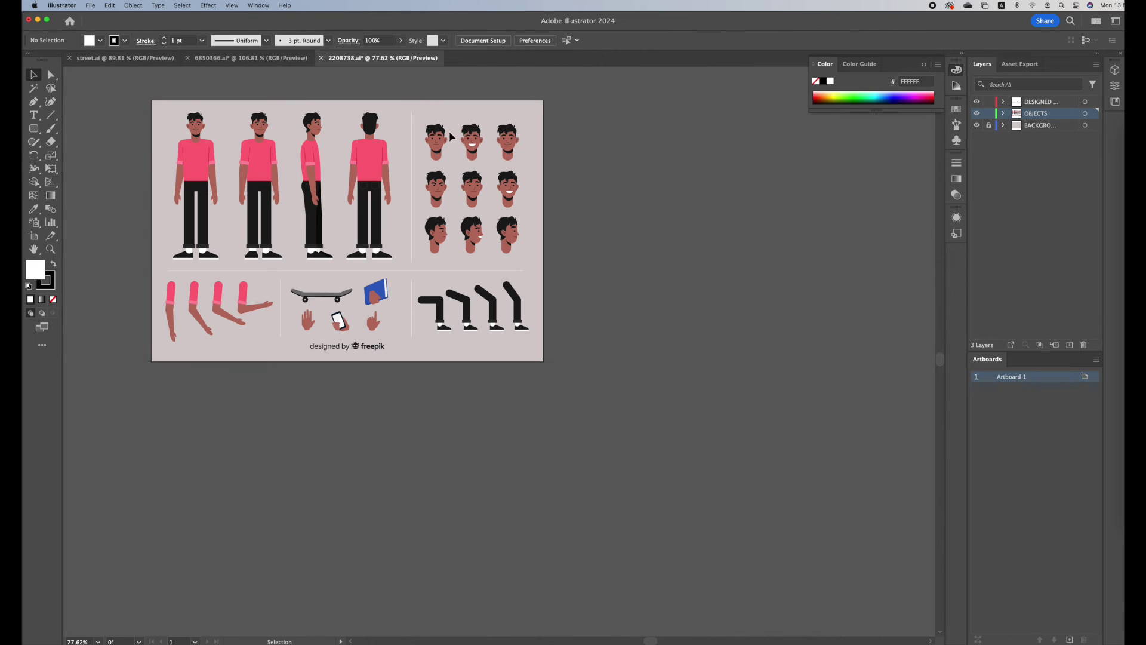
{"action": "left_click", "coordinate": [475, 141]}
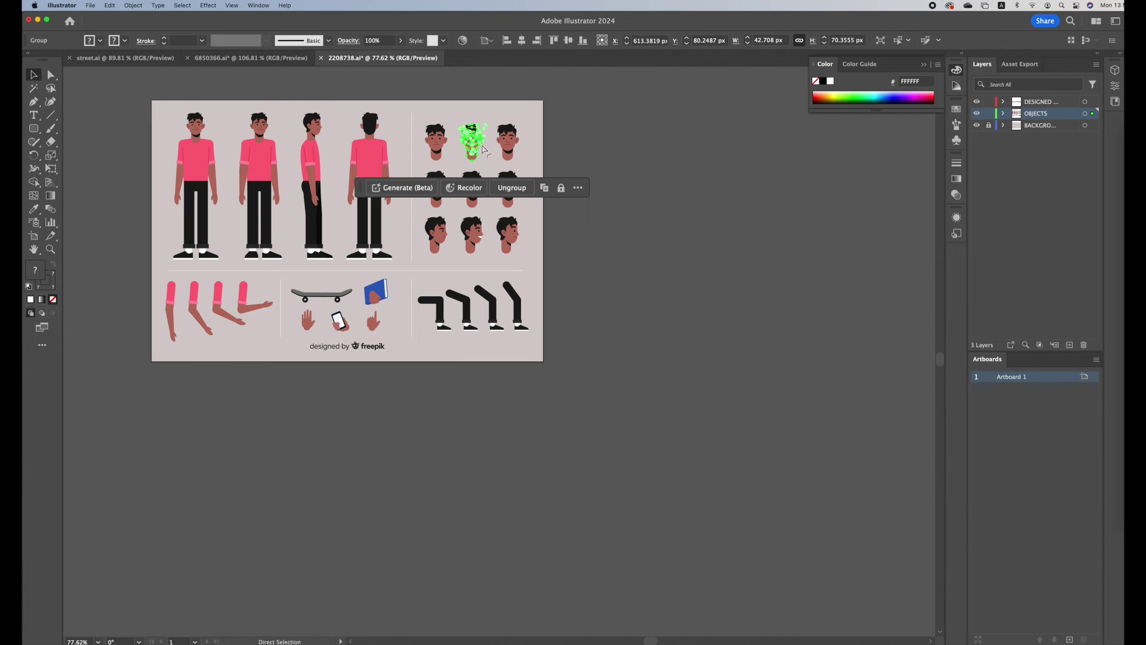
{"action": "key", "text": "Delete"}
{"action": "left_click", "coordinate": [593, 240]}
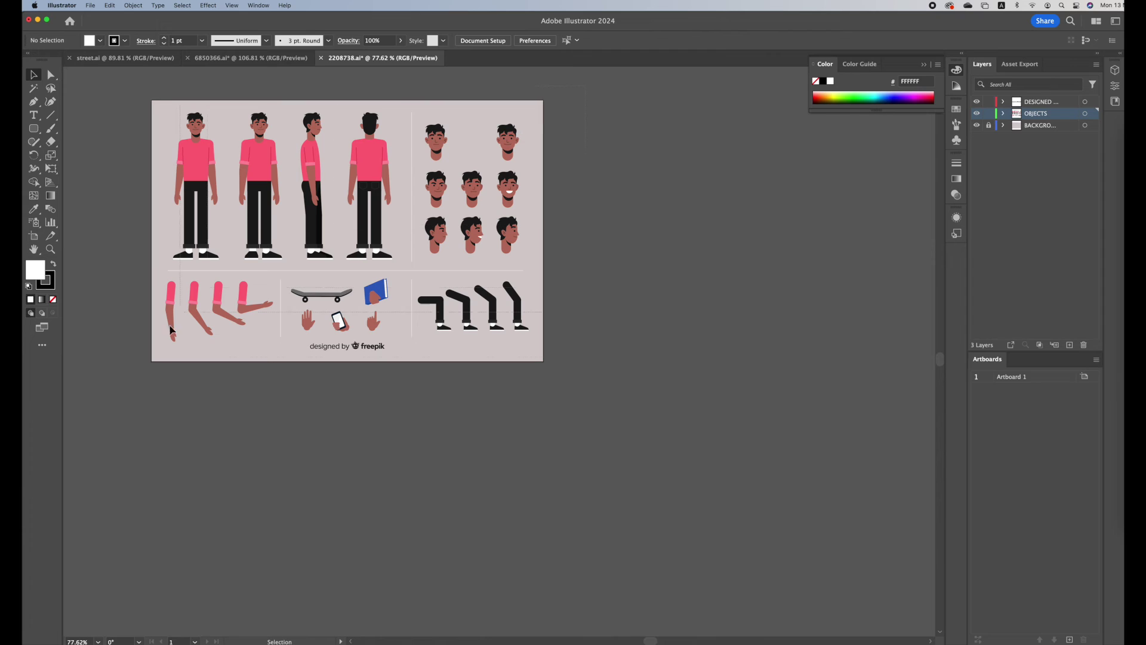
{"action": "key", "text": "super+a"}
{"action": "key", "text": "Delete"}
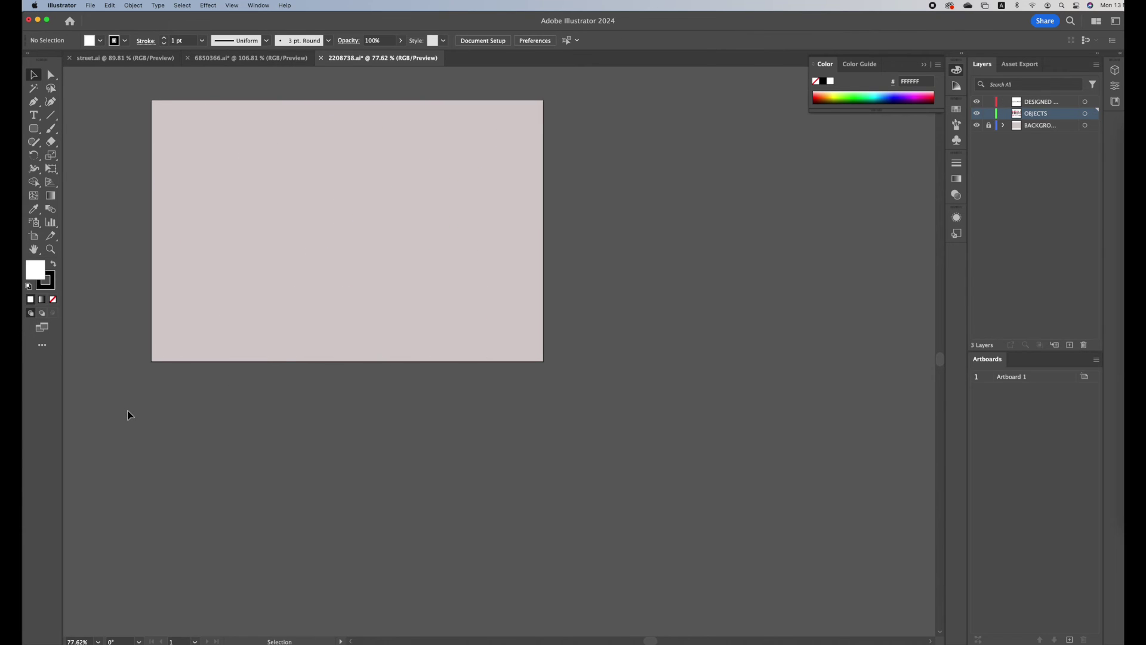
- Paste the smiling face, enlarge it at the upper left, and add two new layers
{"action": "key", "text": "super+v"}
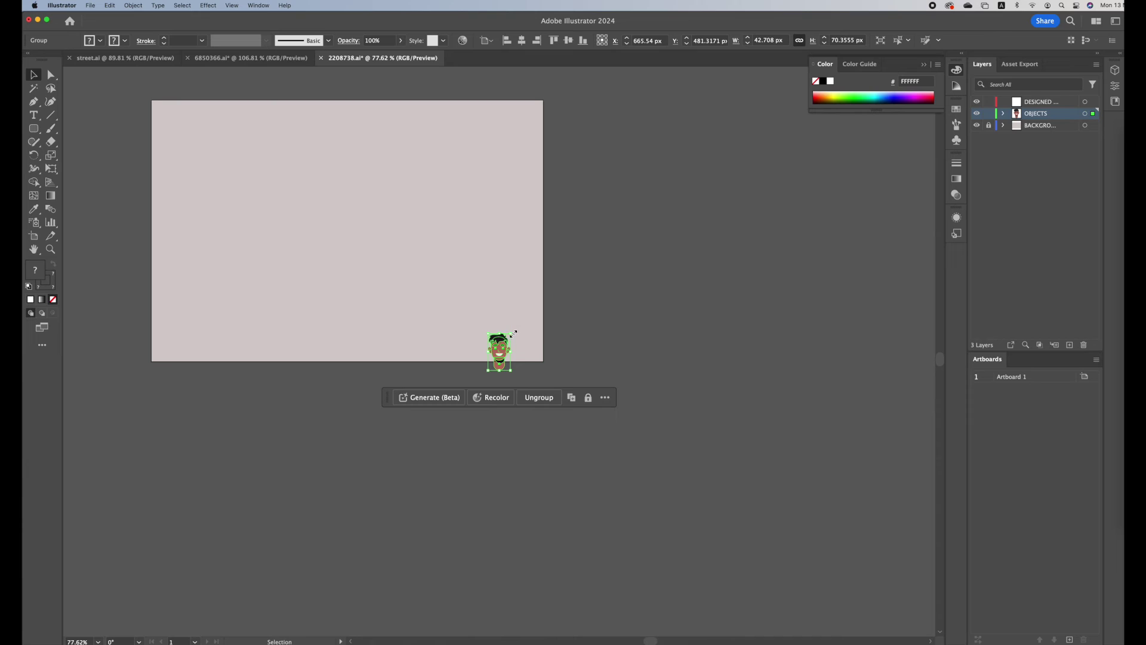
{"action": "left_click_drag", "start_coordinate": [510, 334], "coordinate": [644, 220]}
{"action": "left_click_drag", "start_coordinate": [558, 295], "coordinate": [325, 203]}
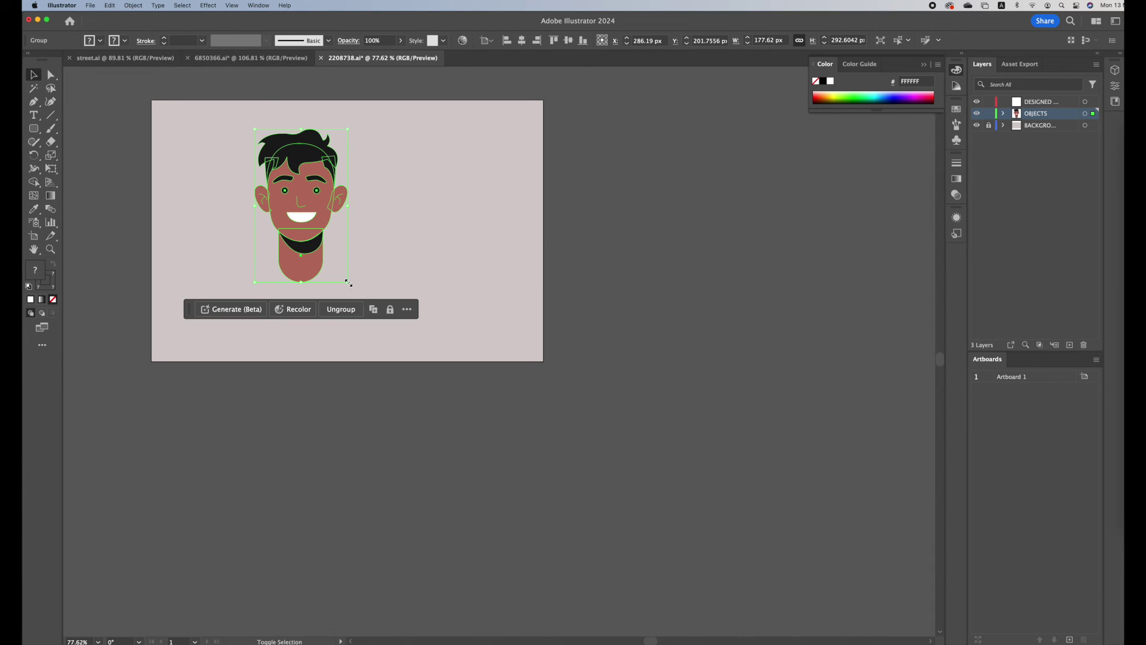
{"action": "left_click_drag", "start_coordinate": [348, 283], "coordinate": [410, 325]}
{"action": "left_click_drag", "start_coordinate": [339, 230], "coordinate": [368, 229]}
{"action": "left_click", "coordinate": [243, 307]}
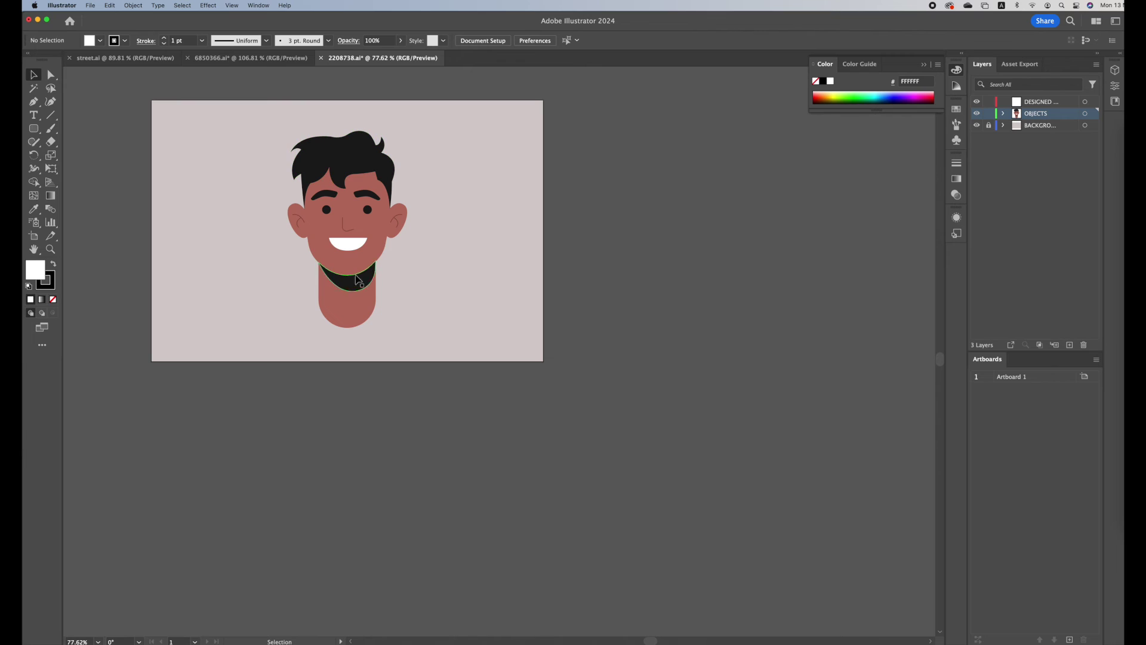
{"action": "left_click", "coordinate": [1070, 344]}
{"action": "left_click", "coordinate": [1070, 344]}
{"action": "left_click", "coordinate": [1070, 345]}
- Add a third layer and name the three new layers eyes, mouth and brows
{"action": "left_click", "coordinate": [1039, 137]}
{"action": "double_click", "coordinate": [1039, 138]}
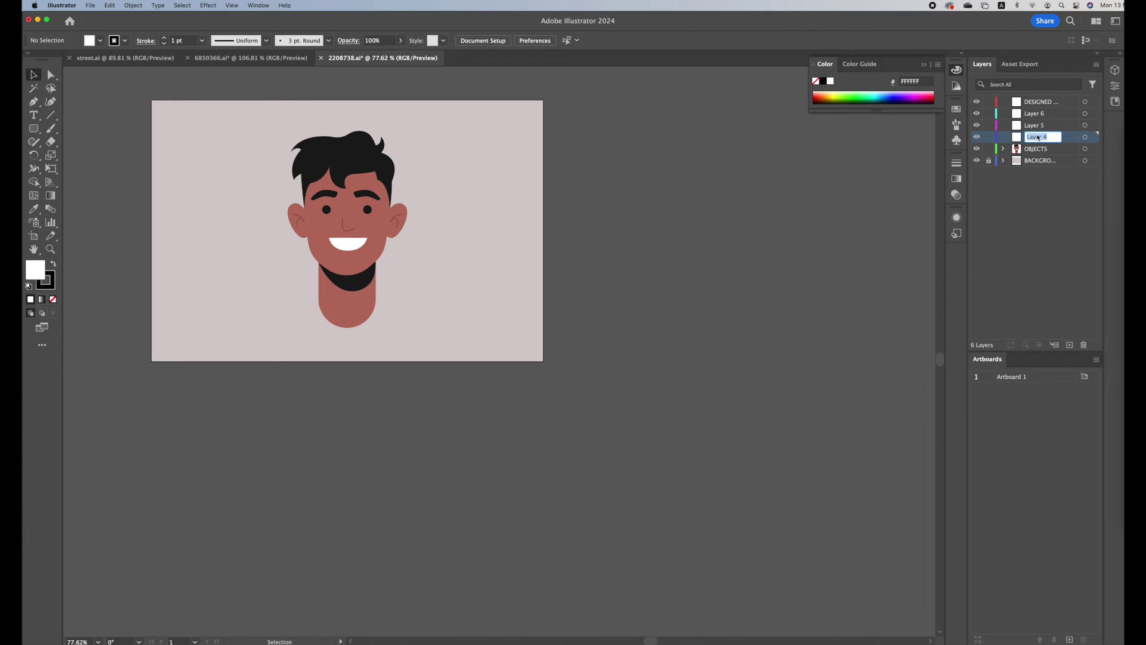
{"action": "type", "text": "eyes"}
{"action": "key", "text": "Return"}
{"action": "double_click", "coordinate": [1038, 126]}
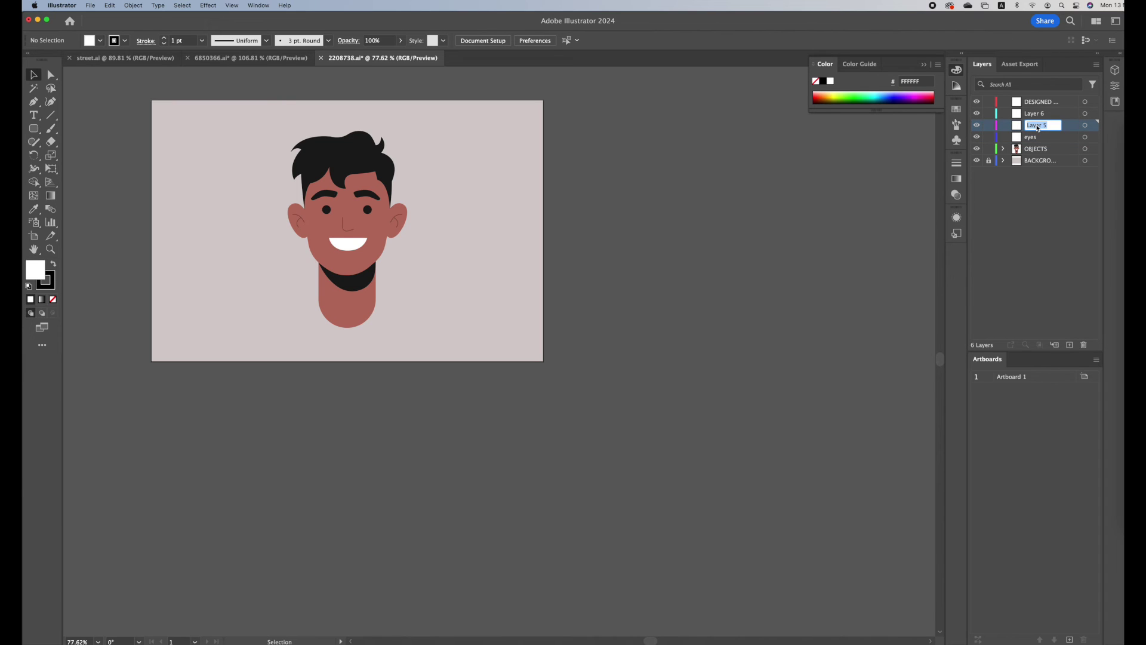
{"action": "type", "text": "n"}
{"action": "double_click", "coordinate": [1031, 116]}
{"action": "type", "text": "brows"}
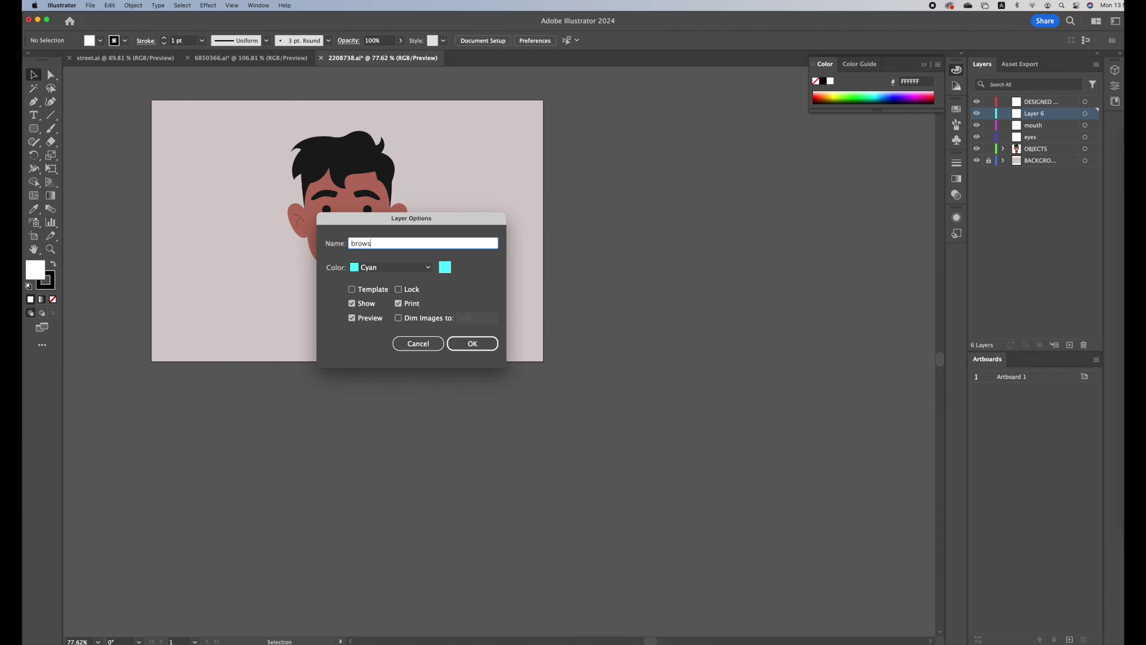
{"action": "key", "text": "Return"}
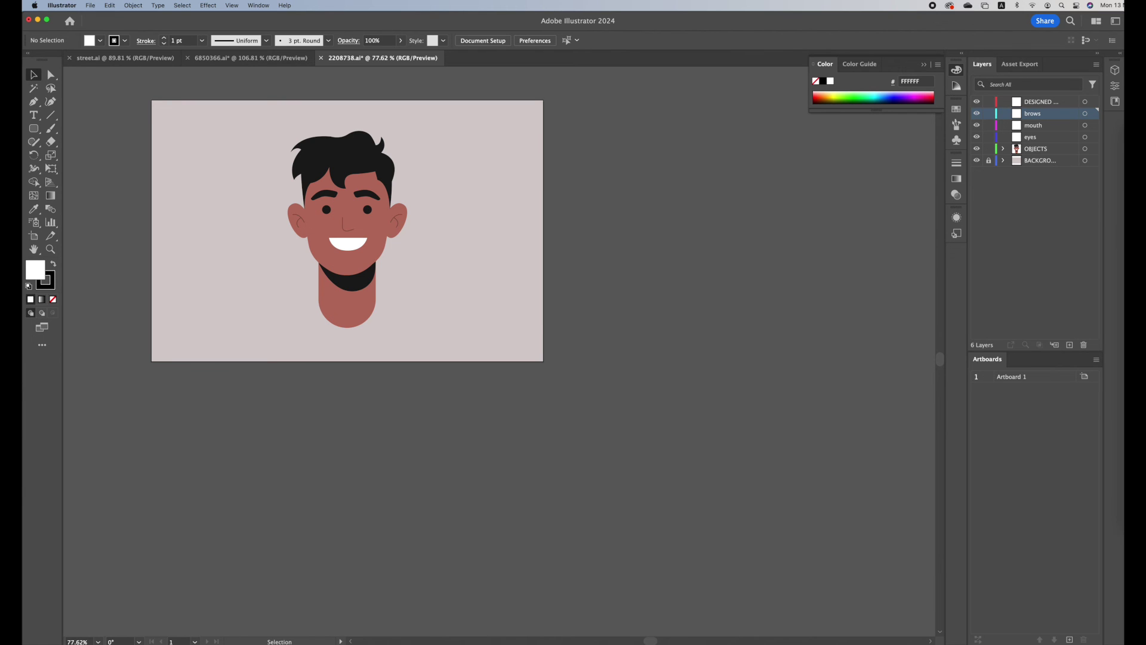
- Ungroup the face artwork, undoing an accidental move of the head group
{"action": "left_click", "coordinate": [335, 200]}
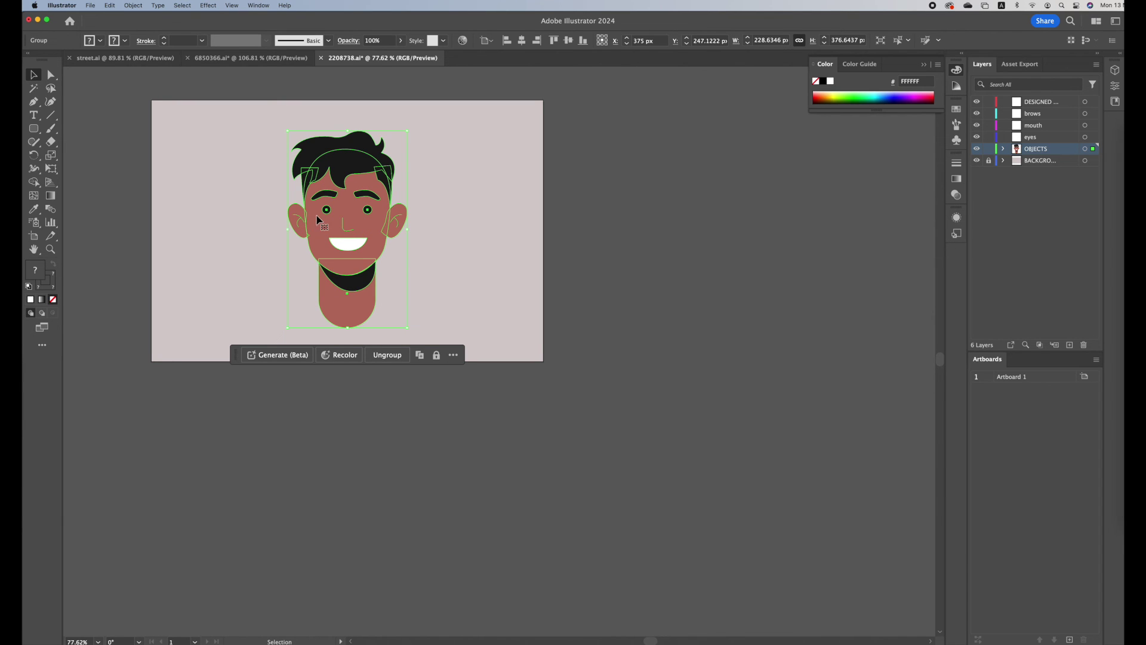
{"action": "right_click", "coordinate": [323, 221]}
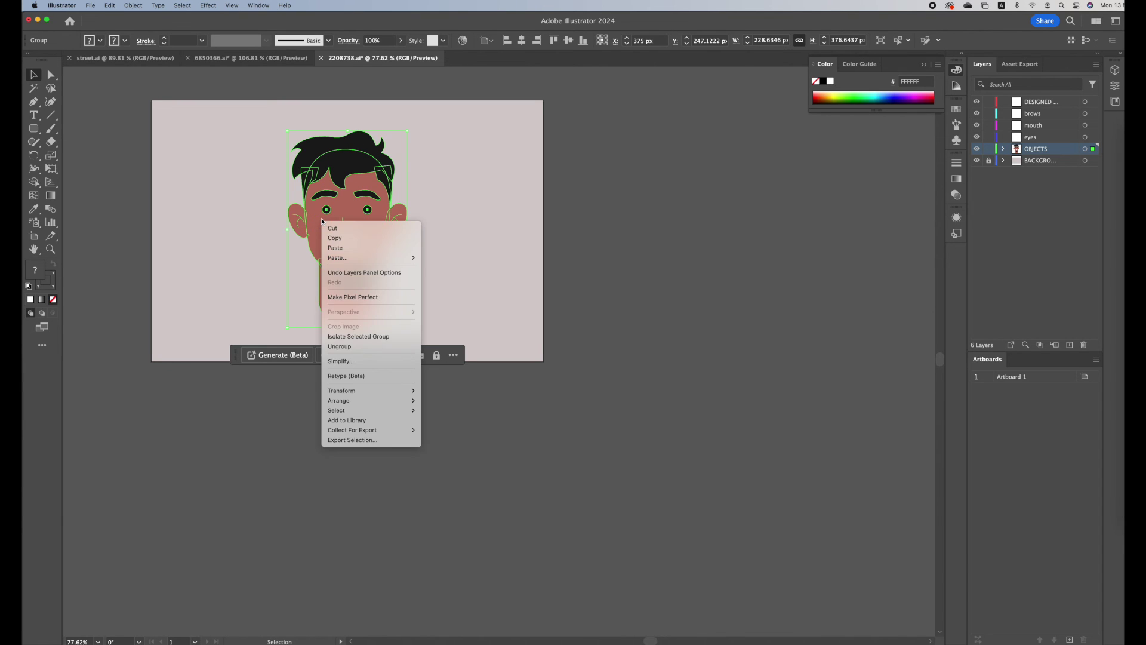
{"action": "left_click", "coordinate": [339, 346]}
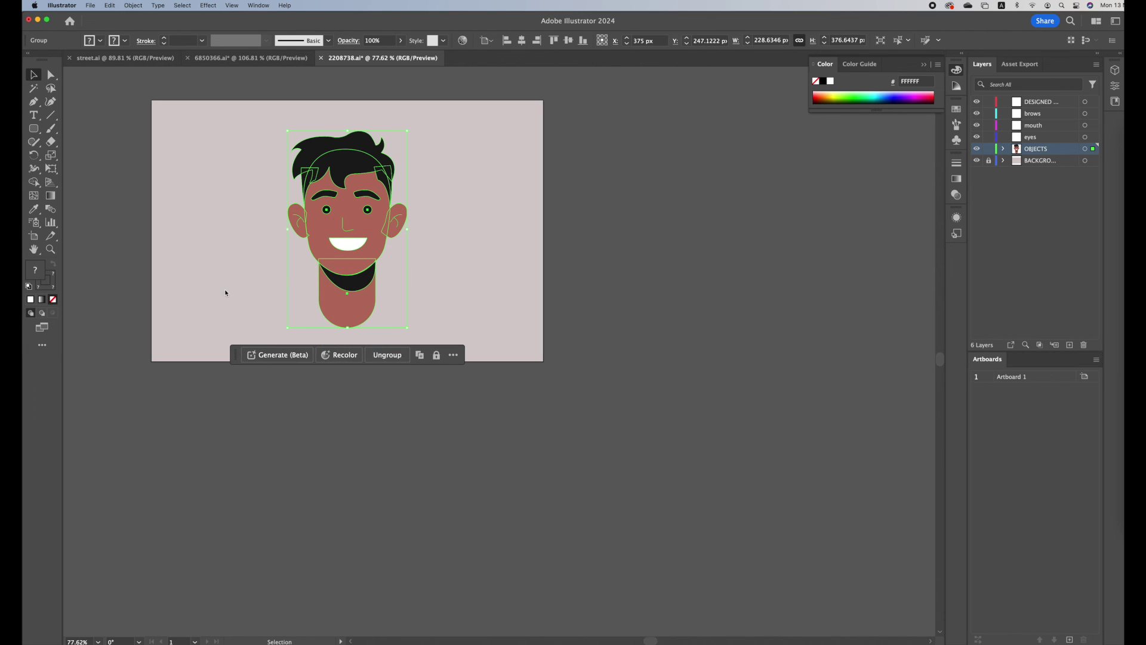
{"action": "left_click", "coordinate": [225, 289]}
{"action": "left_click", "coordinate": [326, 214]}
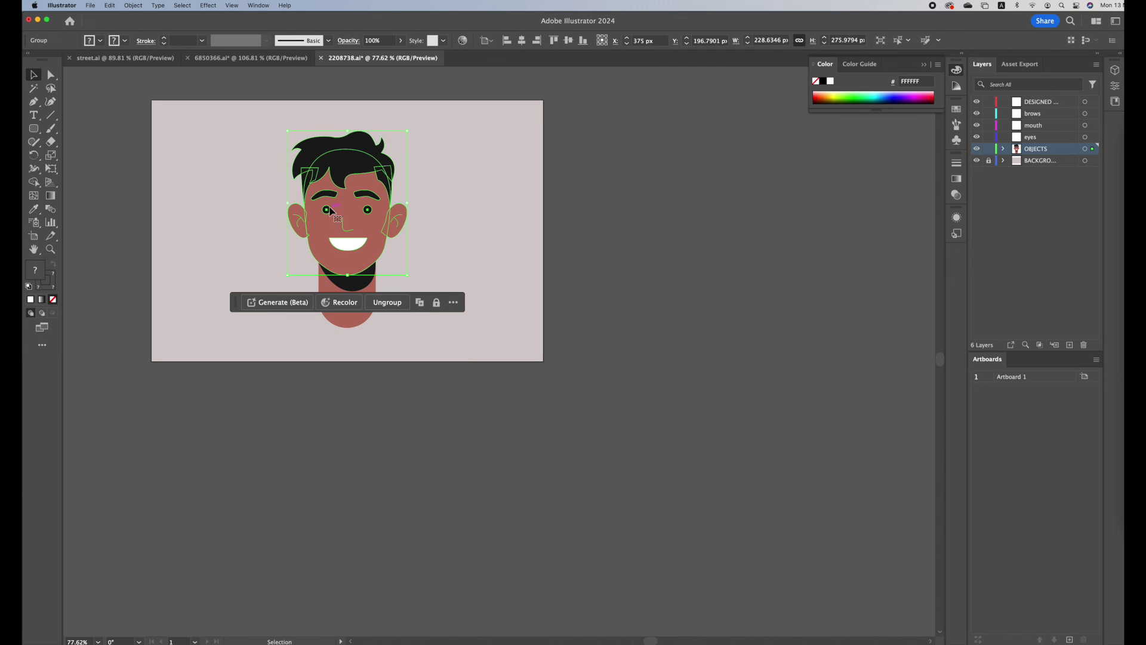
{"action": "left_click_drag", "start_coordinate": [330, 215], "coordinate": [325, 250]}
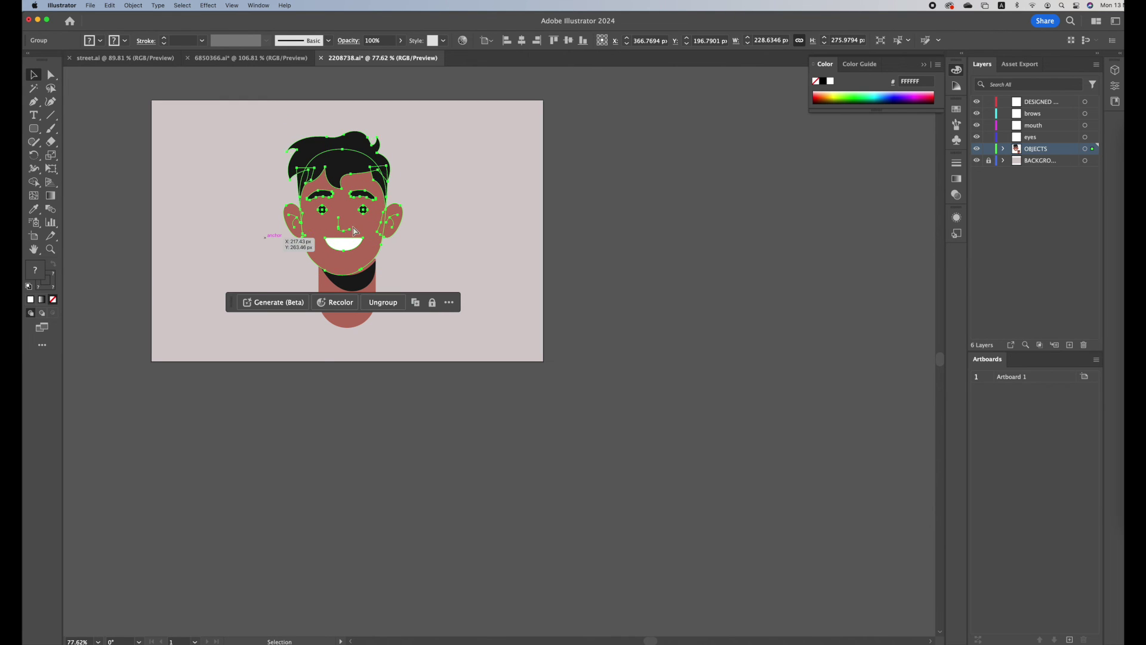
{"action": "key", "text": "super+z"}
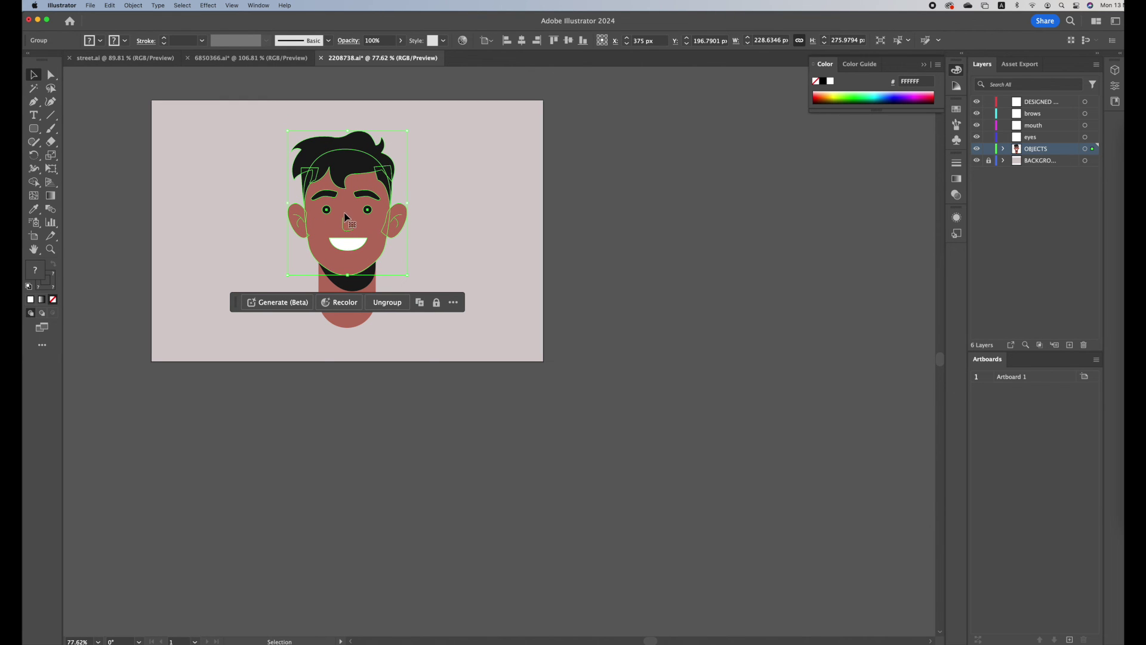
{"action": "right_click", "coordinate": [343, 213]}
{"action": "left_click", "coordinate": [425, 209]}
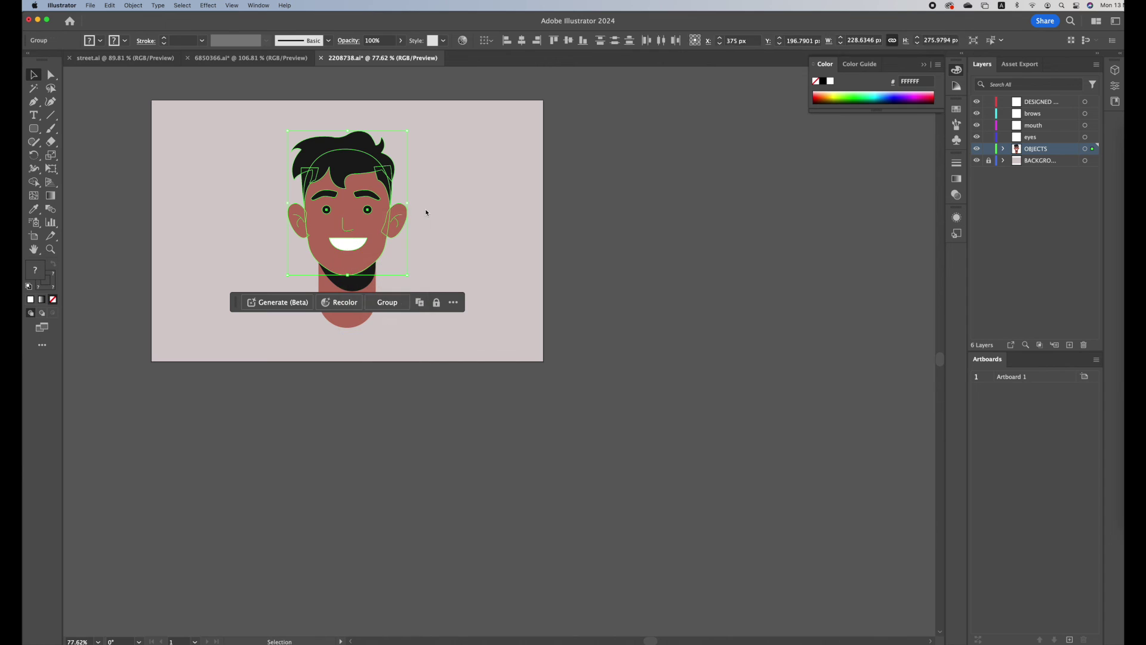
{"action": "left_click", "coordinate": [425, 209]}
- Ungroup the facial features and cut both eye dots
{"action": "left_click", "coordinate": [348, 222]}
{"action": "left_click_drag", "start_coordinate": [348, 222], "coordinate": [327, 209]}
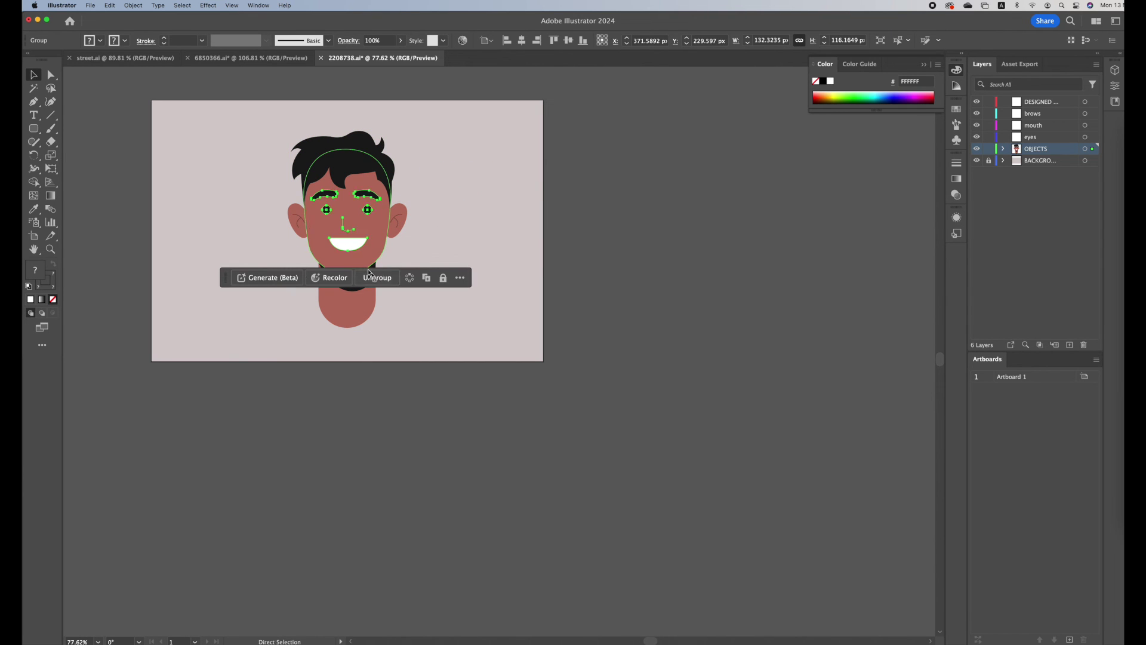
{"action": "right_click", "coordinate": [371, 213]}
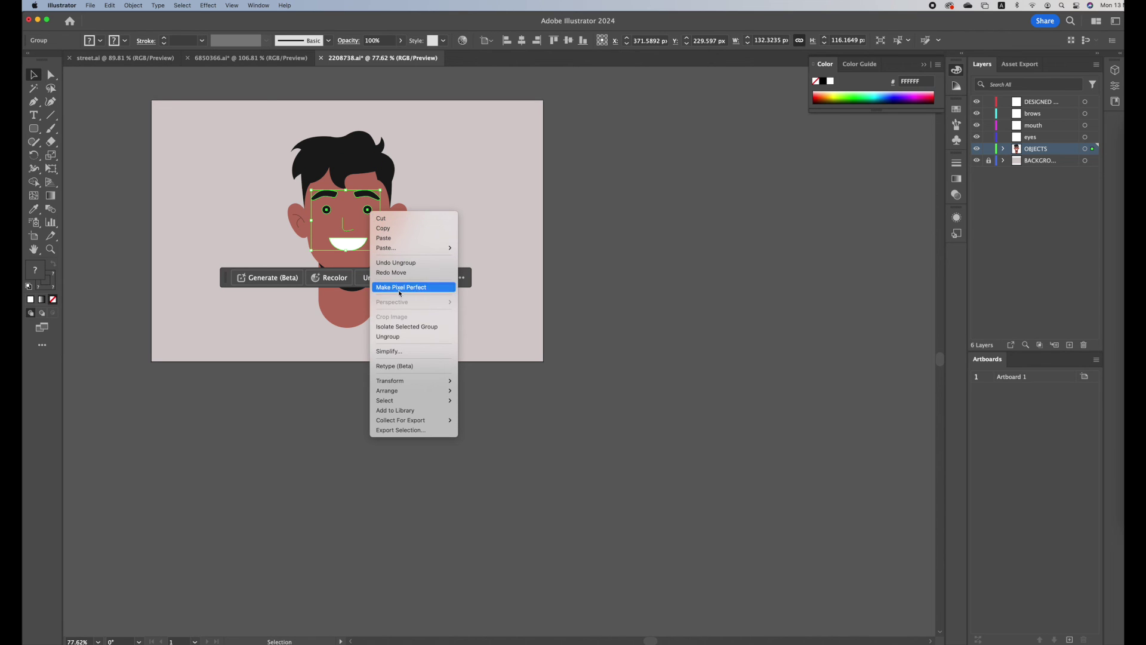
{"action": "left_click", "coordinate": [412, 336]}
{"action": "left_click", "coordinate": [451, 207]}
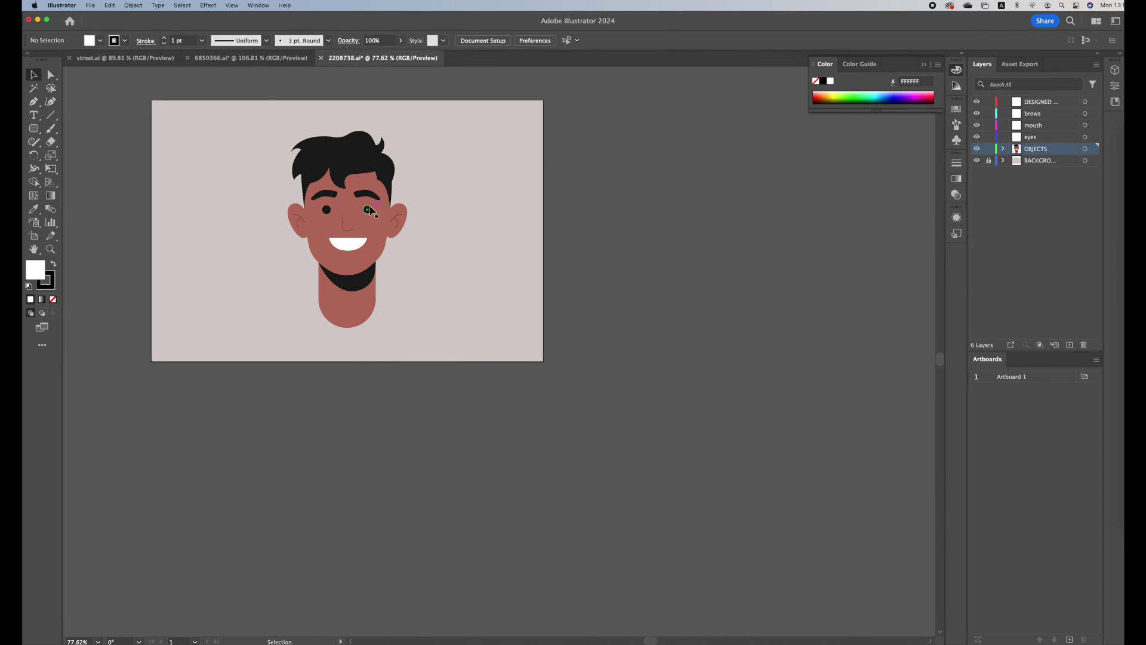
{"action": "left_click", "coordinate": [367, 209]}
{"action": "left_click_drag", "start_coordinate": [367, 209], "coordinate": [329, 214]}
{"action": "left_click", "coordinate": [329, 214], "text": "shift"}
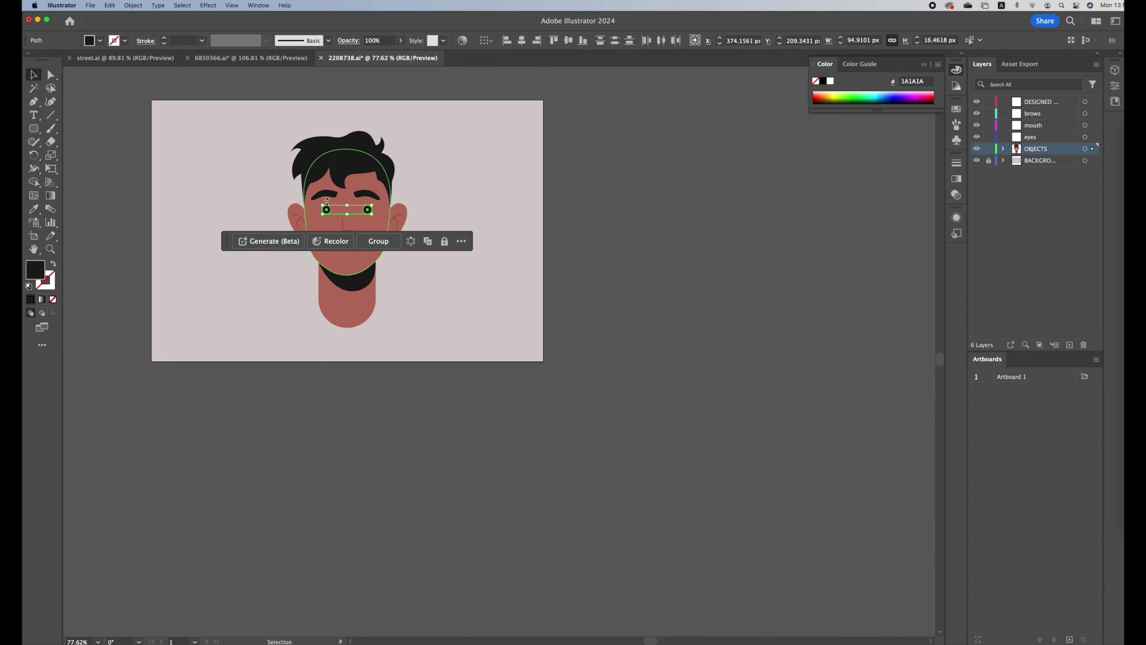
{"action": "key", "text": "Delete"}
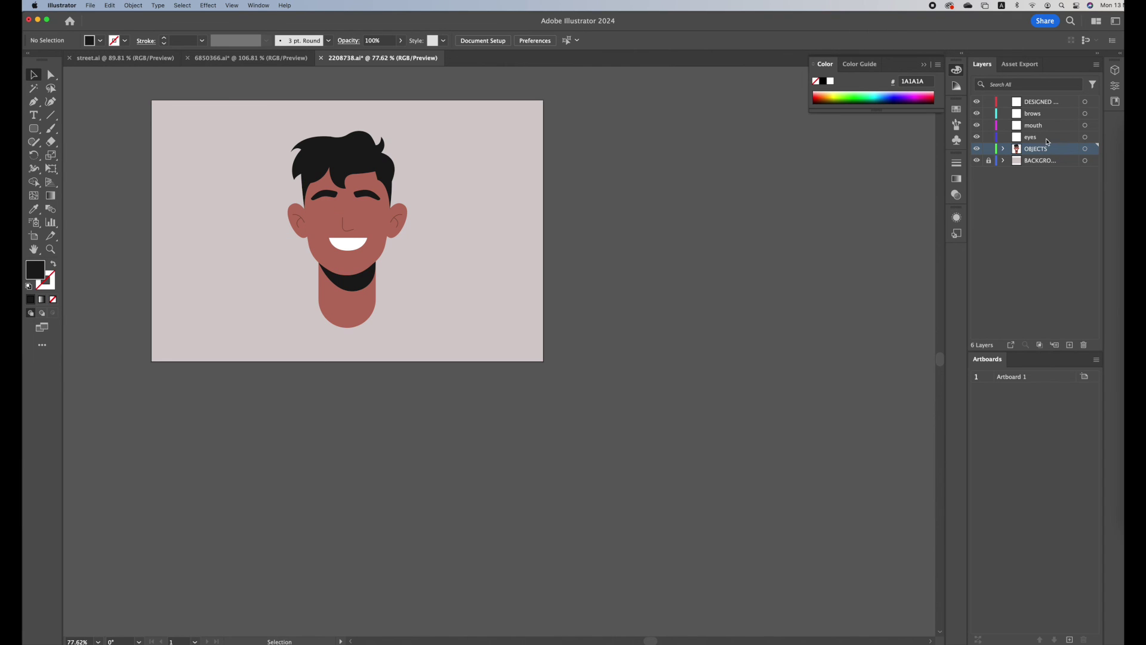
- Paste the eye dots onto the eyes layer and move the teeth onto the mouth layer
{"action": "left_click", "coordinate": [1046, 139]}
{"action": "key", "text": "super+shift+v"}
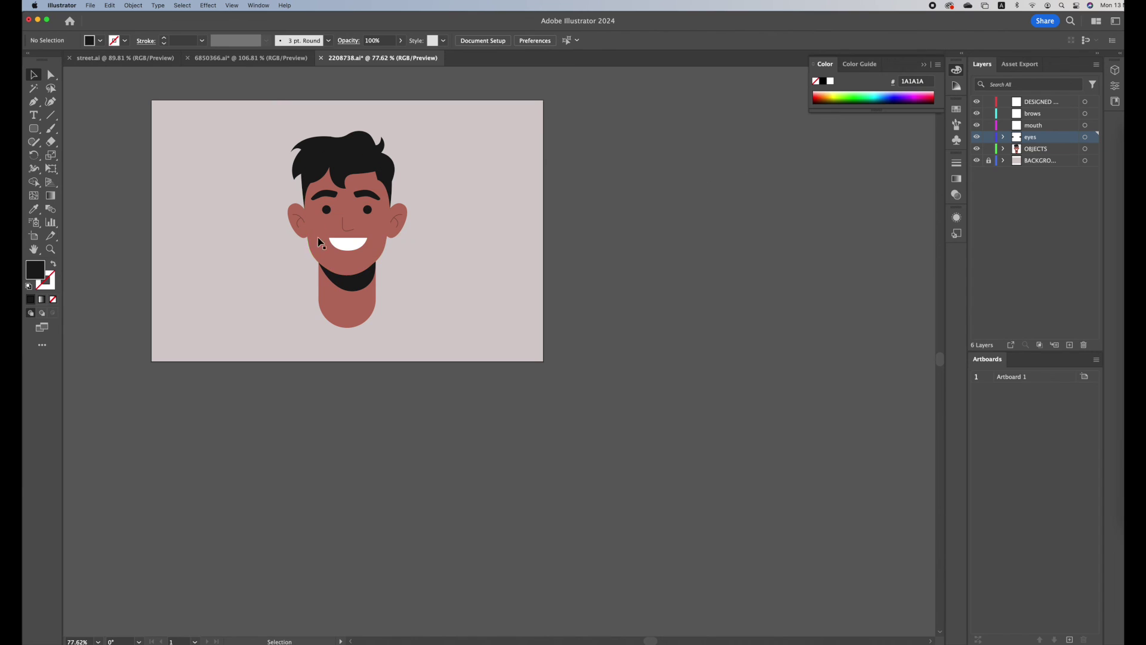
{"action": "left_click", "coordinate": [346, 247]}
{"action": "key", "text": "super+x"}
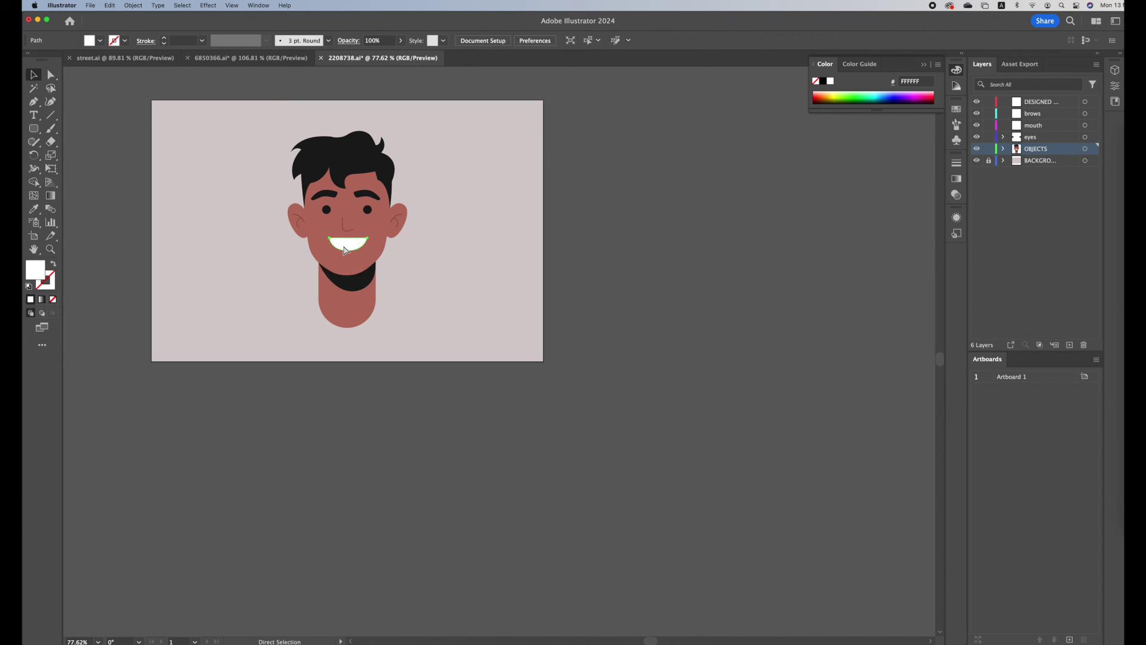
{"action": "left_click", "coordinate": [1045, 128]}
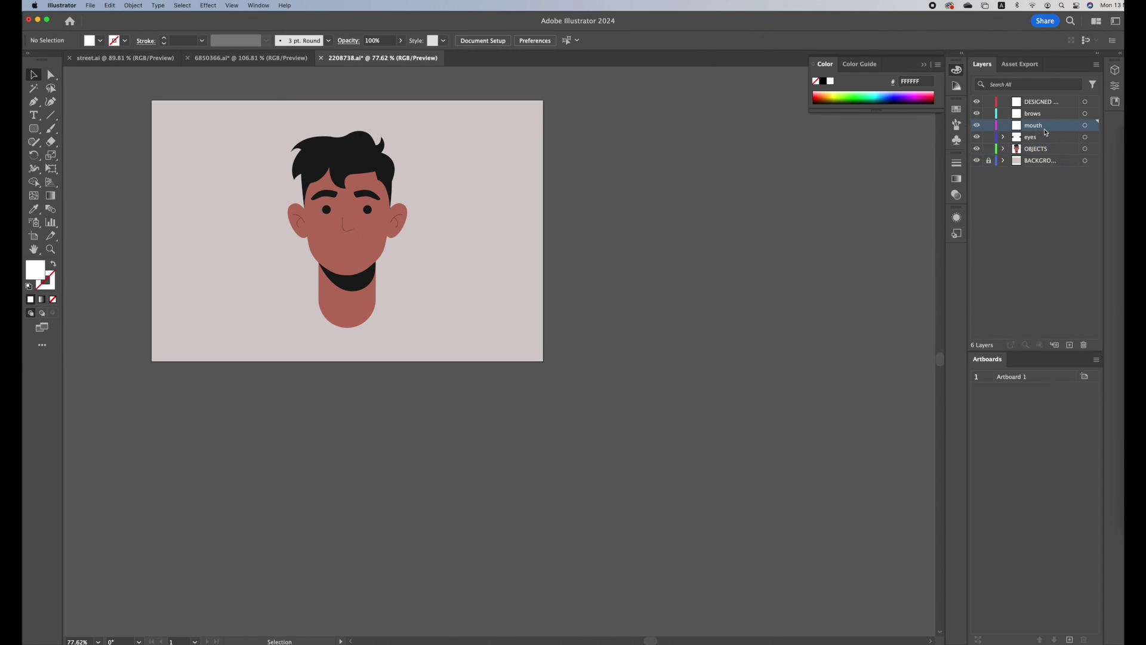
{"action": "key", "text": "super+f"}
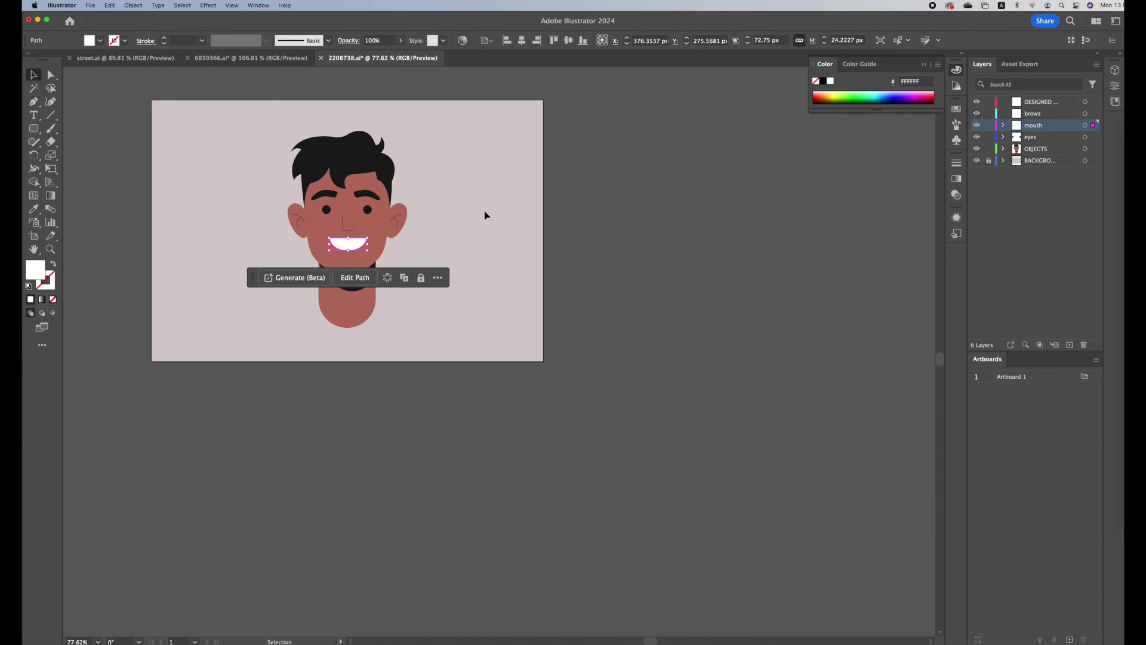
- Move both eyebrows in place onto the brows layer
{"action": "left_click", "coordinate": [367, 195]}
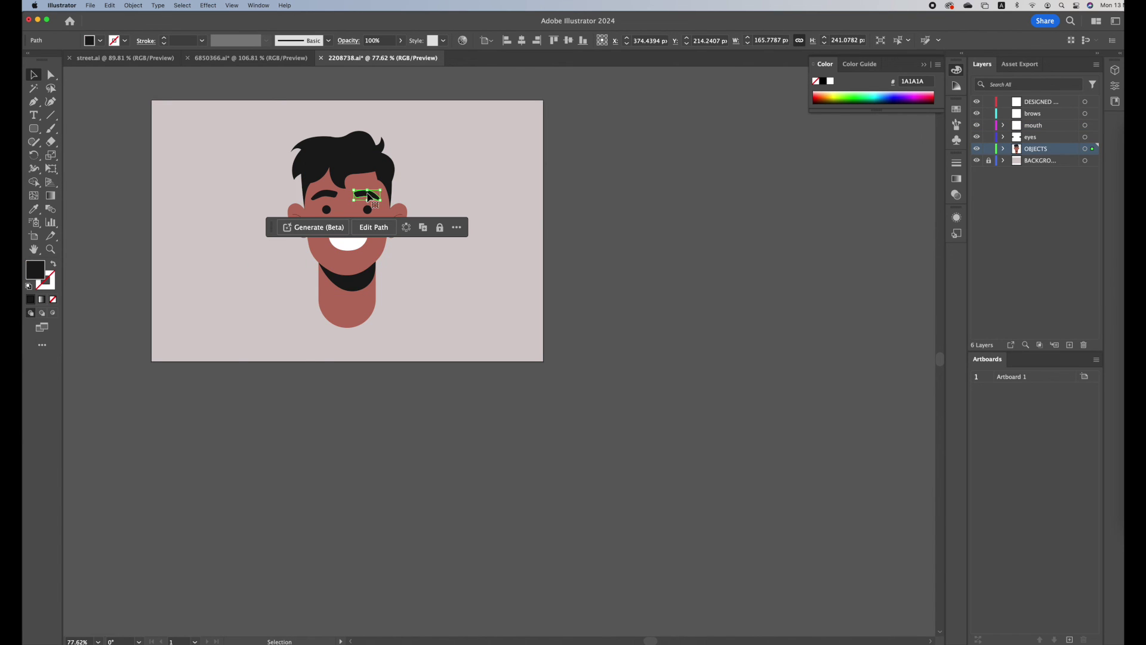
{"action": "left_click", "coordinate": [327, 195], "text": "shift"}
{"action": "key", "text": "super+x"}
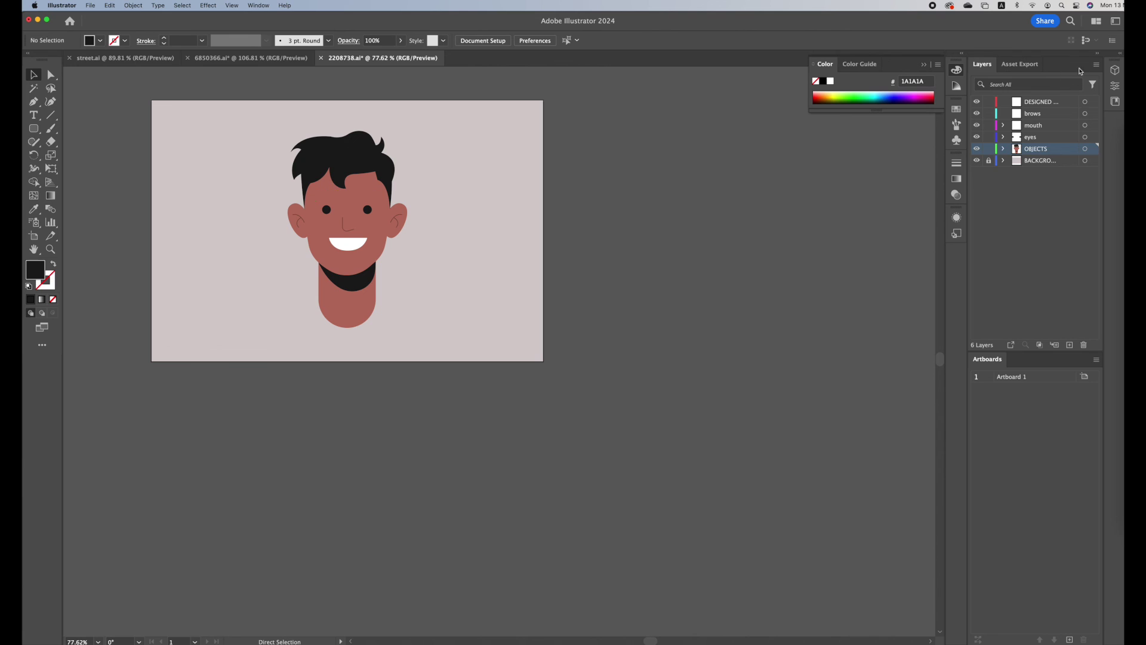
{"action": "left_click", "coordinate": [1036, 115]}
{"action": "key", "text": "super+f"}
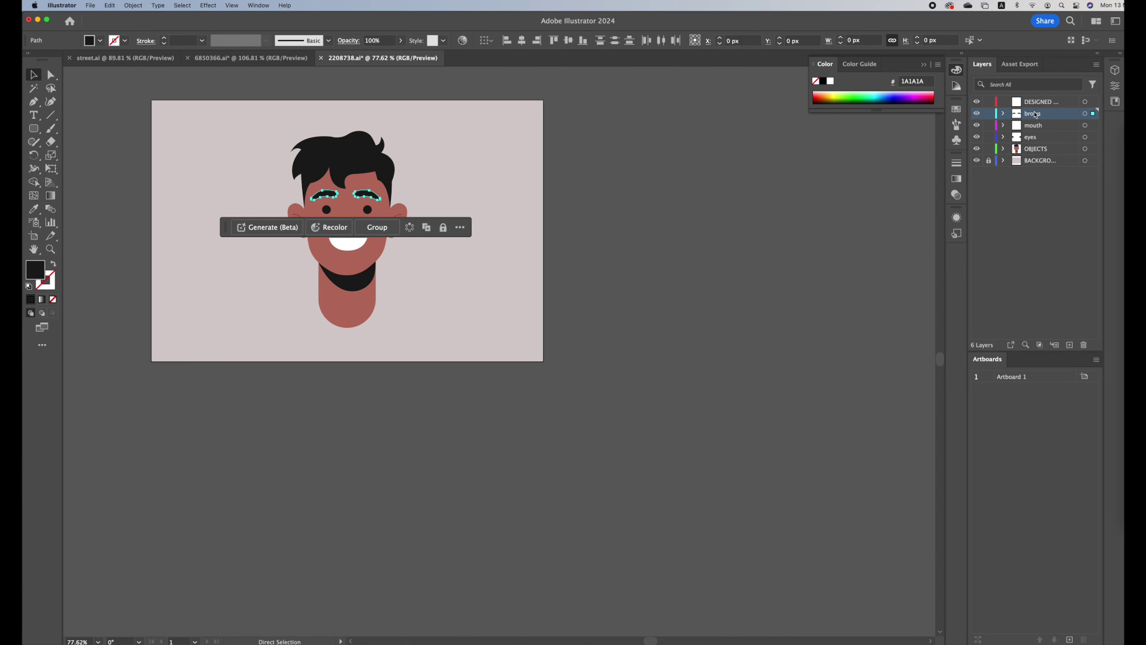
{"action": "left_click", "coordinate": [468, 323]}
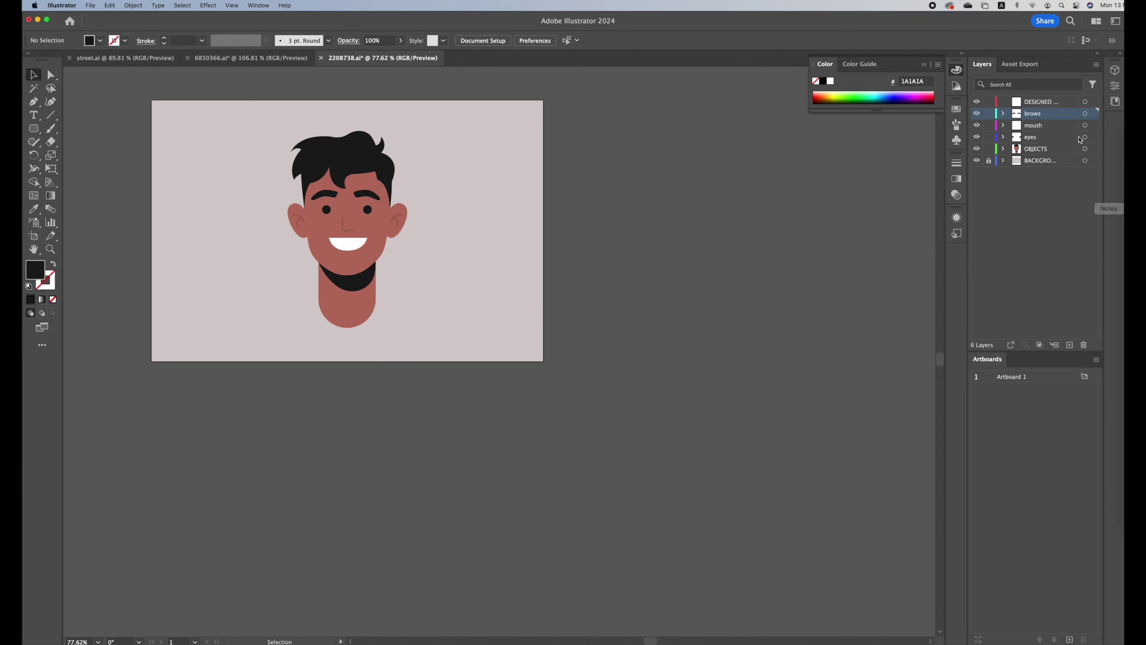
- Delete the unused top DESIGNED layer
{"action": "left_click", "coordinate": [1059, 104]}
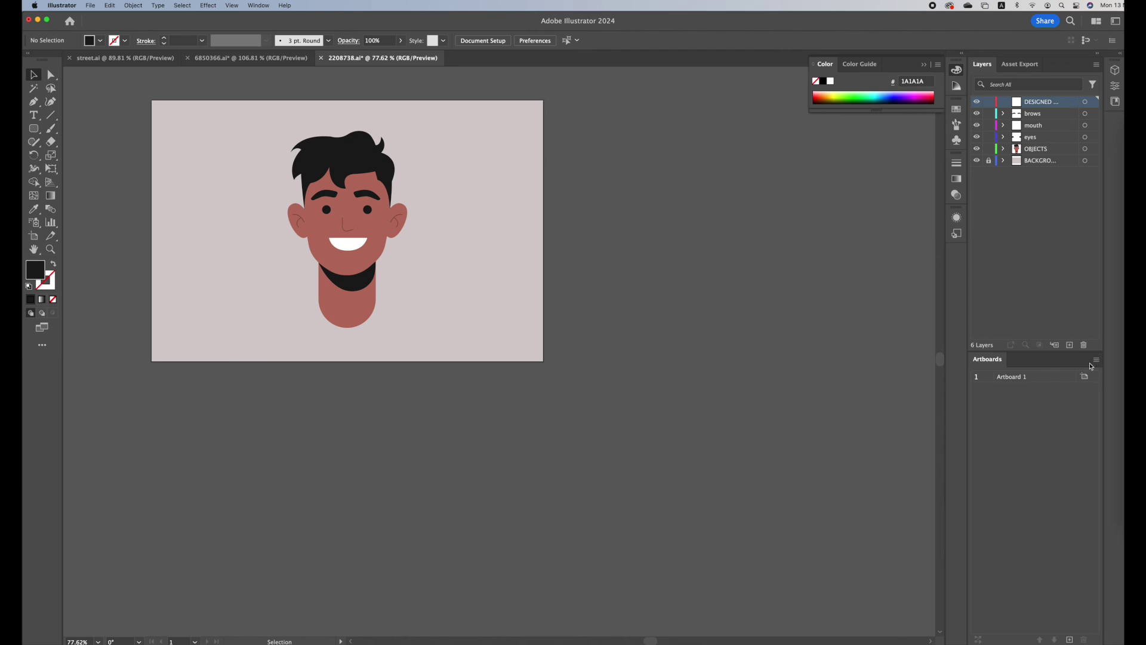
{"action": "left_click", "coordinate": [1084, 346]}
{"action": "left_click", "coordinate": [1044, 151]}
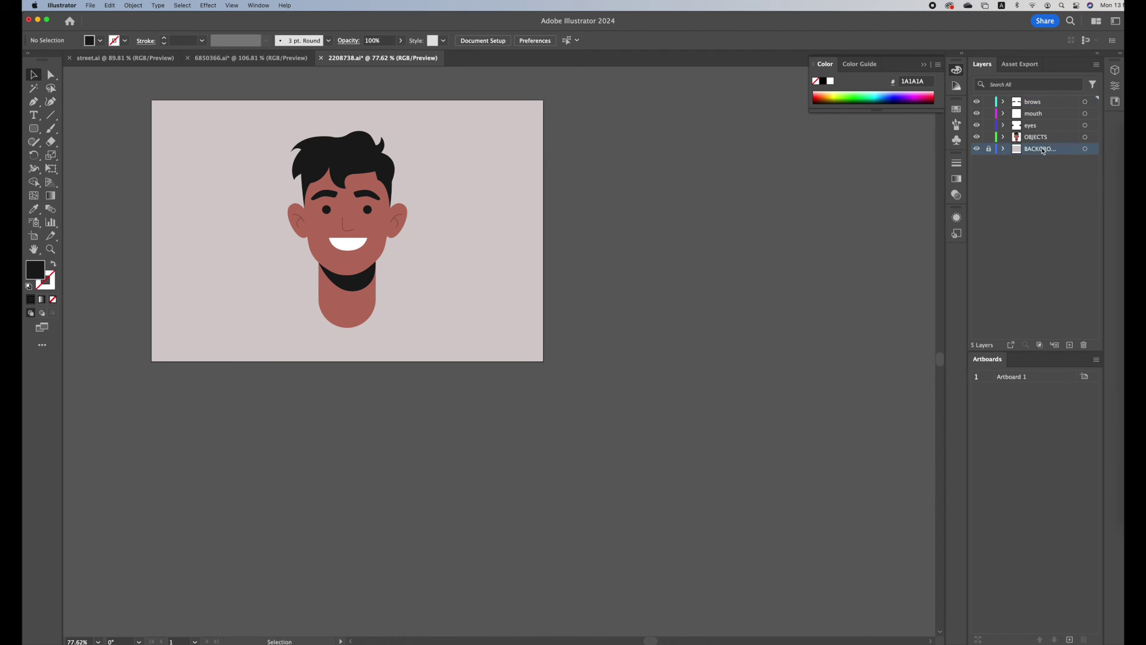